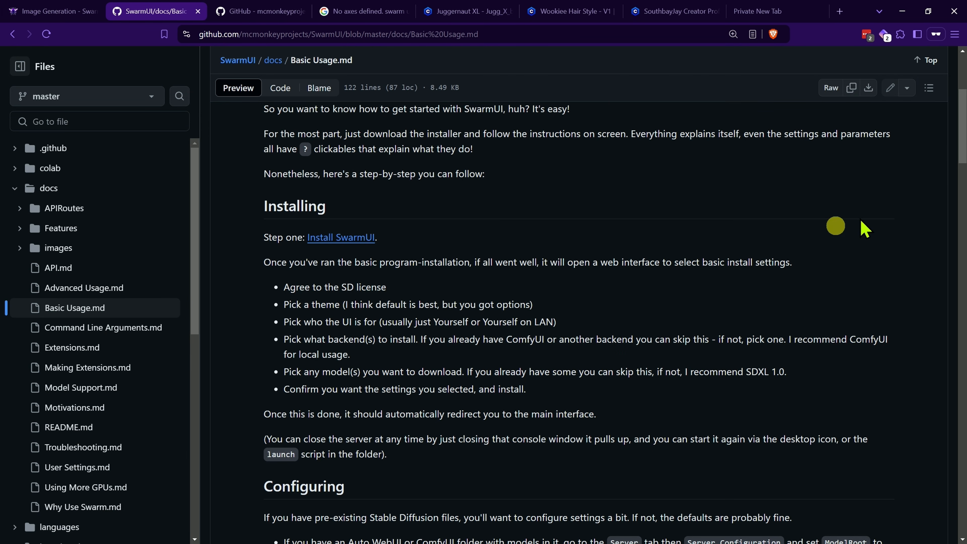
# - Read through the installing, configuring and first-image sections of SwarmUI's Basic Usage.md
pyautogui.moveTo(963, 136); pyautogui.dragTo(960, 194)
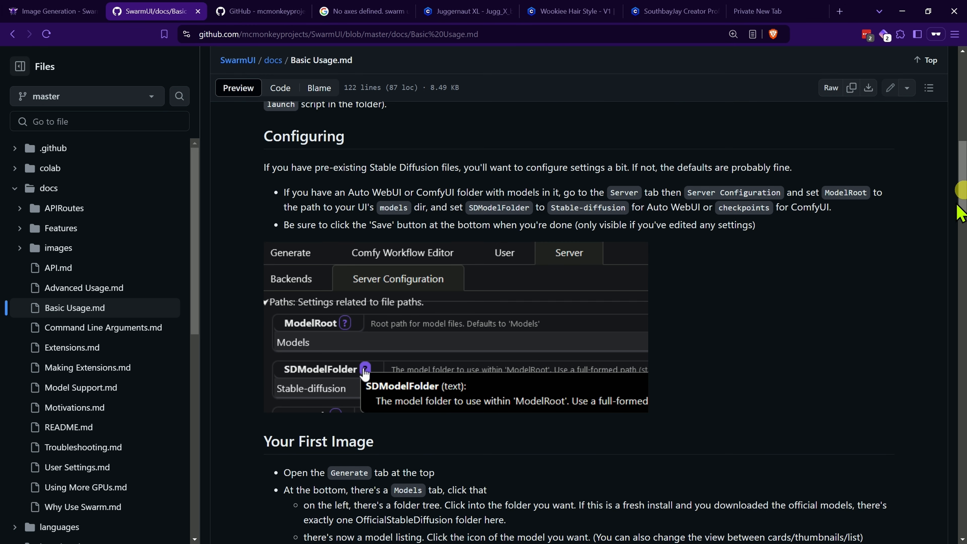
pyautogui.scroll(-5, 917, 270)
pyautogui.scroll(-3, 917, 270)
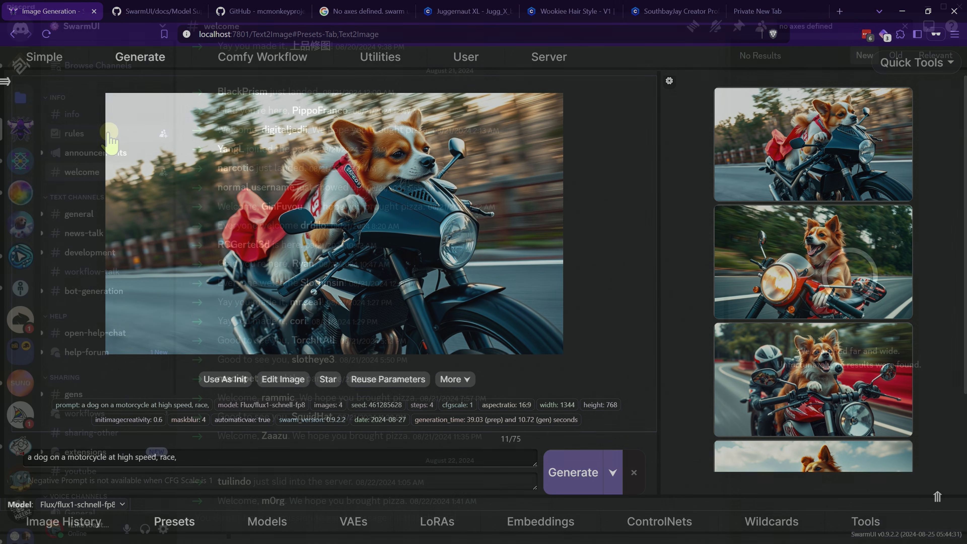
# - Switch to Discord and browse the recent posts in the SwarmUI server's announcements channel
pyautogui.click(91, 154)
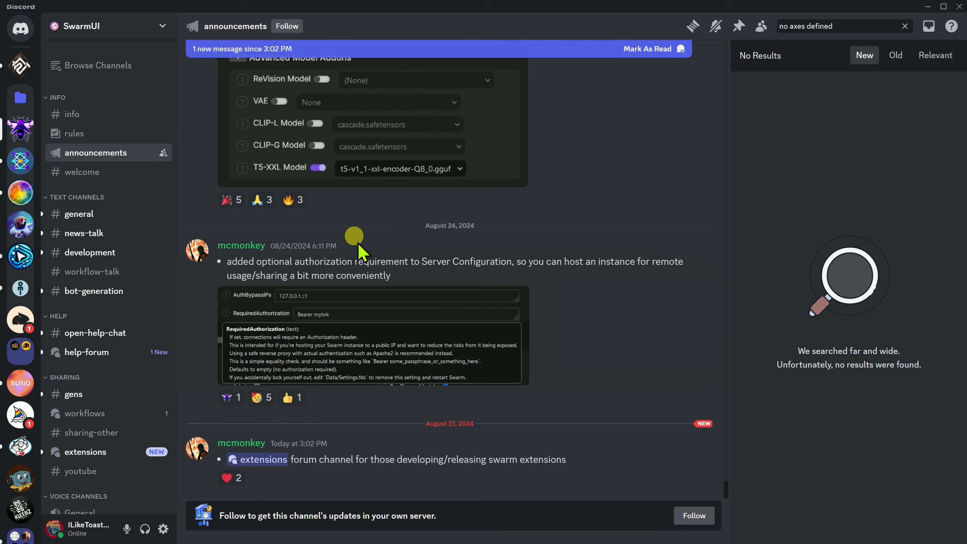
pyautogui.scroll(5, 359, 249)
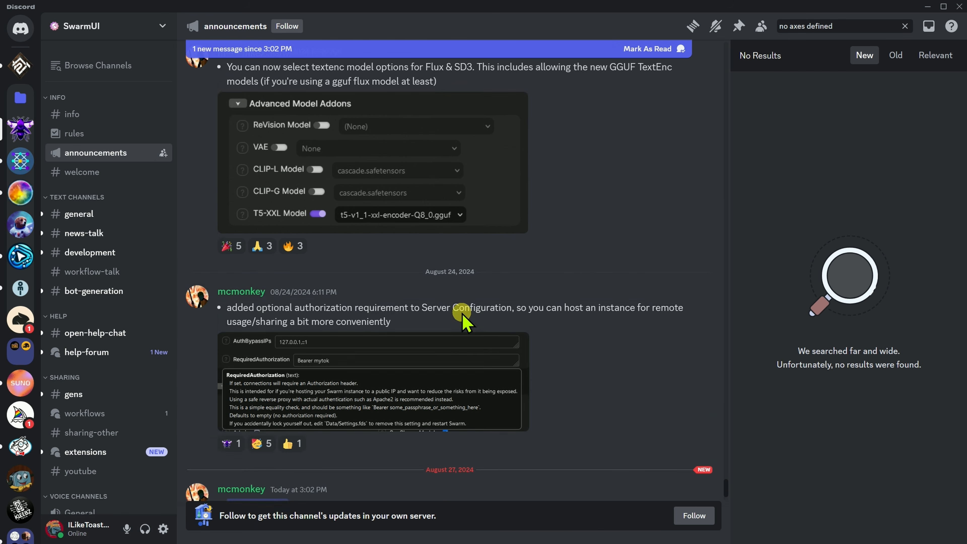
pyautogui.scroll(-4, 557, 324)
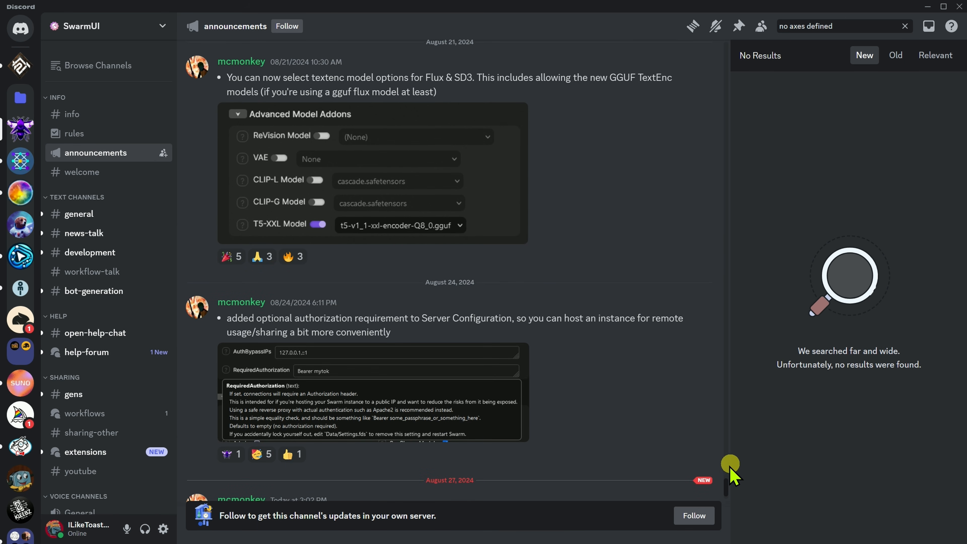
pyautogui.moveTo(725, 482)
pyautogui.mouseDown()
pyautogui.moveTo(730, 427)
pyautogui.moveTo(732, 443)
pyautogui.mouseUp()
pyautogui.scroll(-1, 704, 419)
pyautogui.scroll(-4, 702, 414)
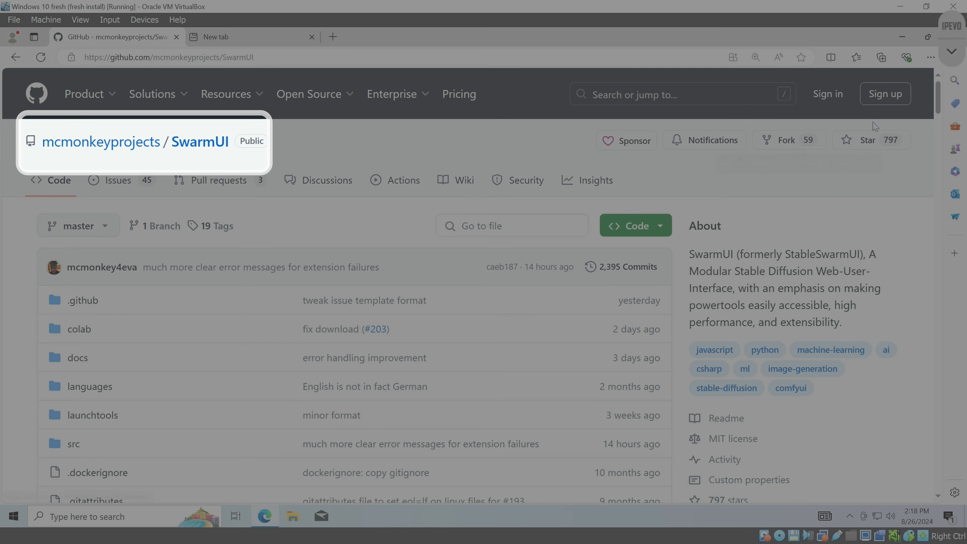
# - Find the Windows install section of the SwarmUI GitHub page and keep the flagged install-windows.bat download anyway
pyautogui.moveTo(939, 95); pyautogui.dragTo(884, 239)
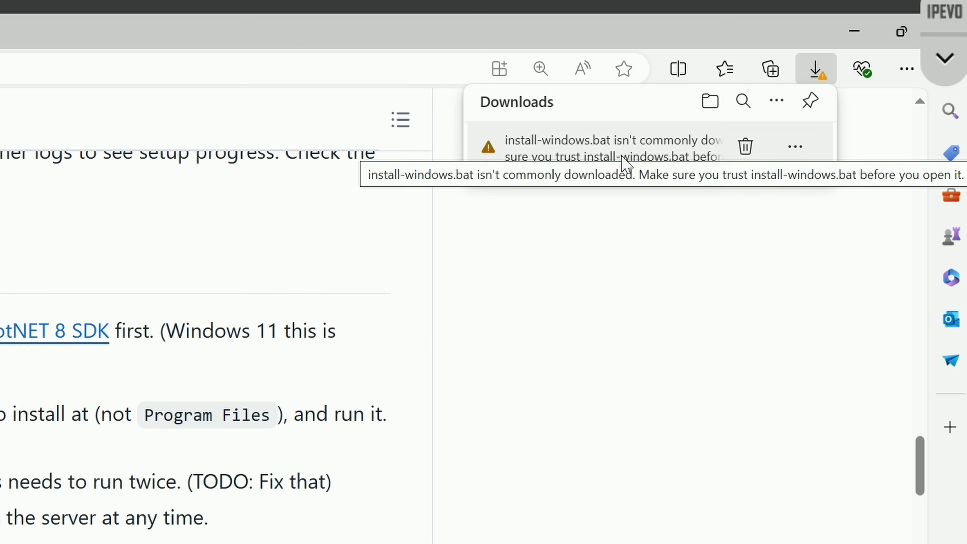
pyautogui.click(804, 148)
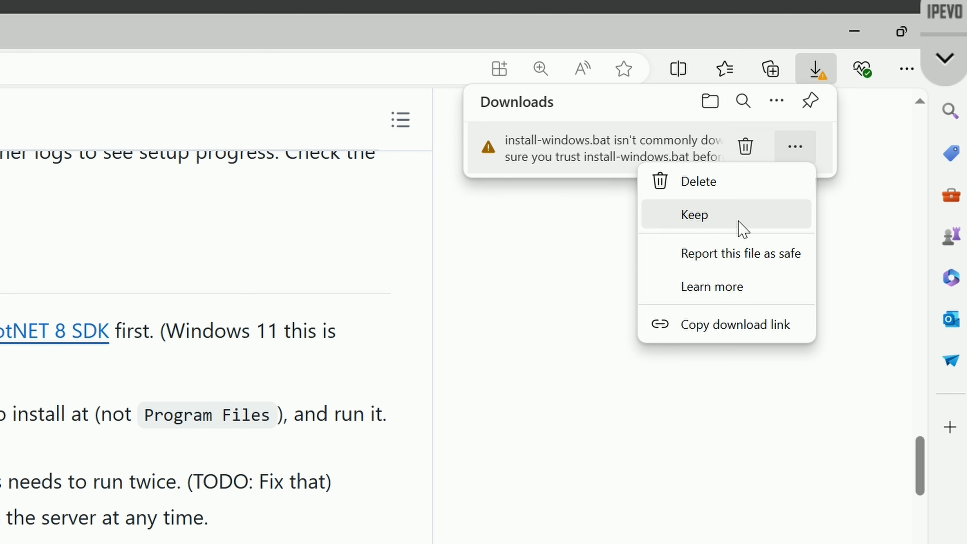
pyautogui.click(722, 220)
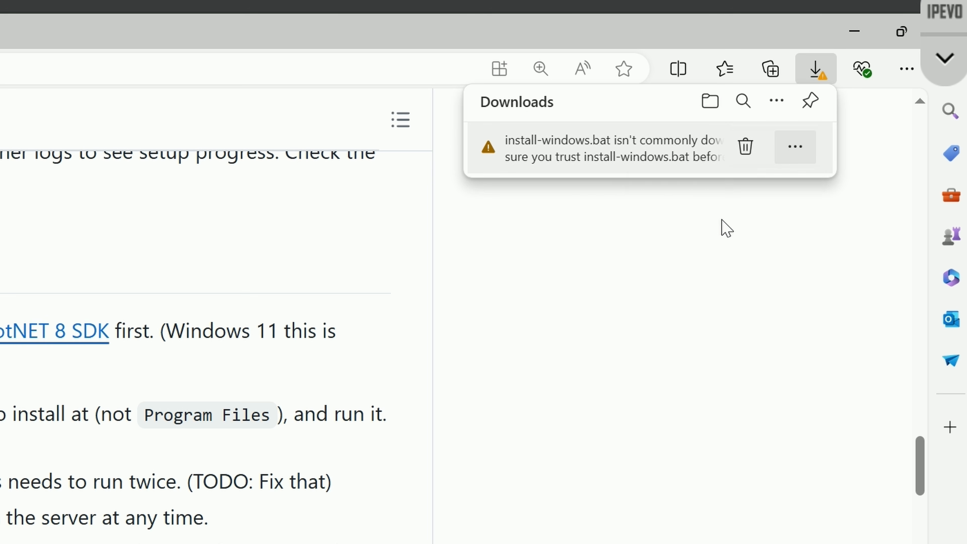
pyautogui.click(624, 403)
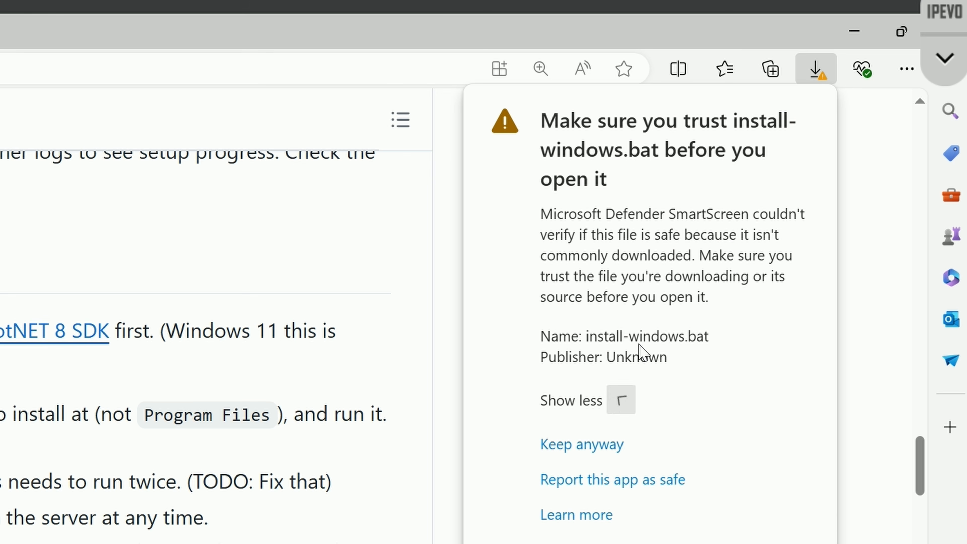
pyautogui.click(599, 445)
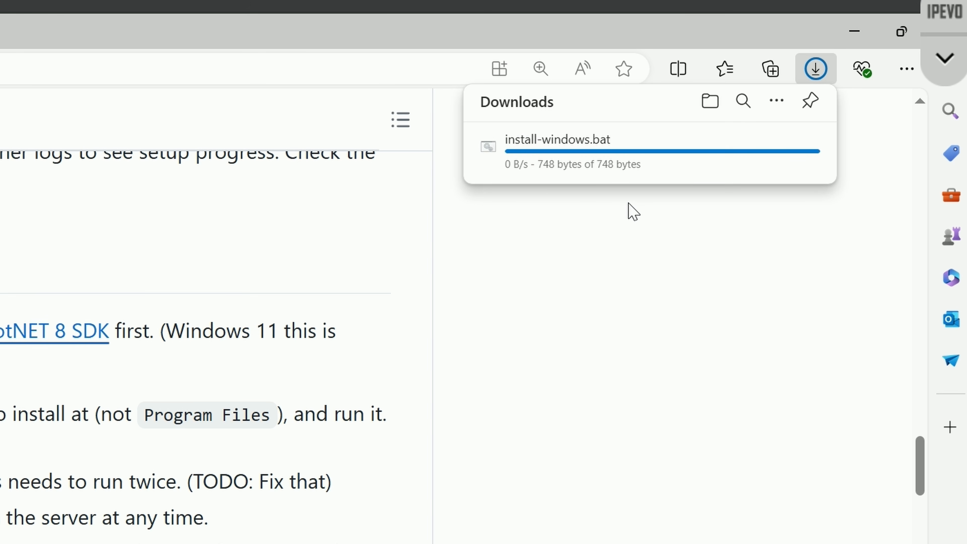
# - Show the downloaded install-windows file in its folder and cut it to the clipboard
pyautogui.click(709, 100)
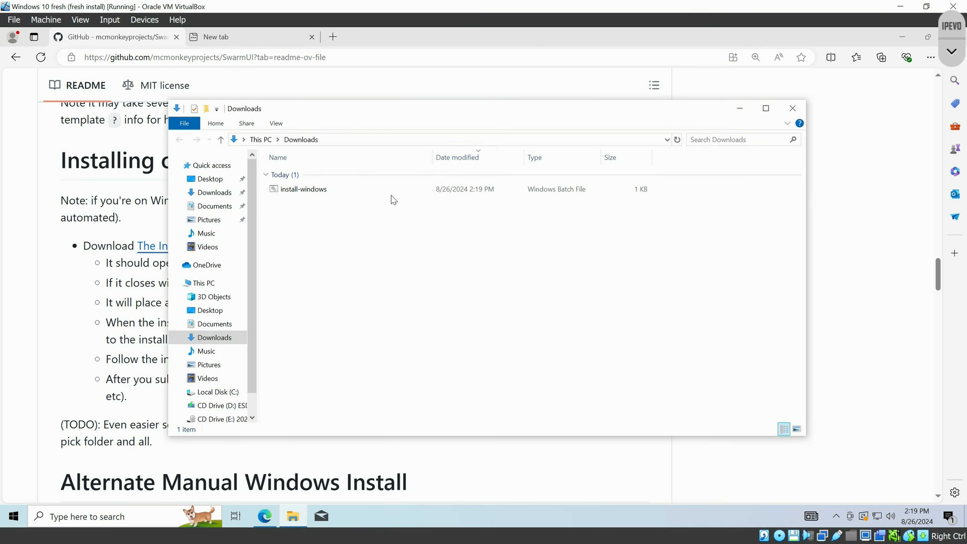
pyautogui.click(328, 193)
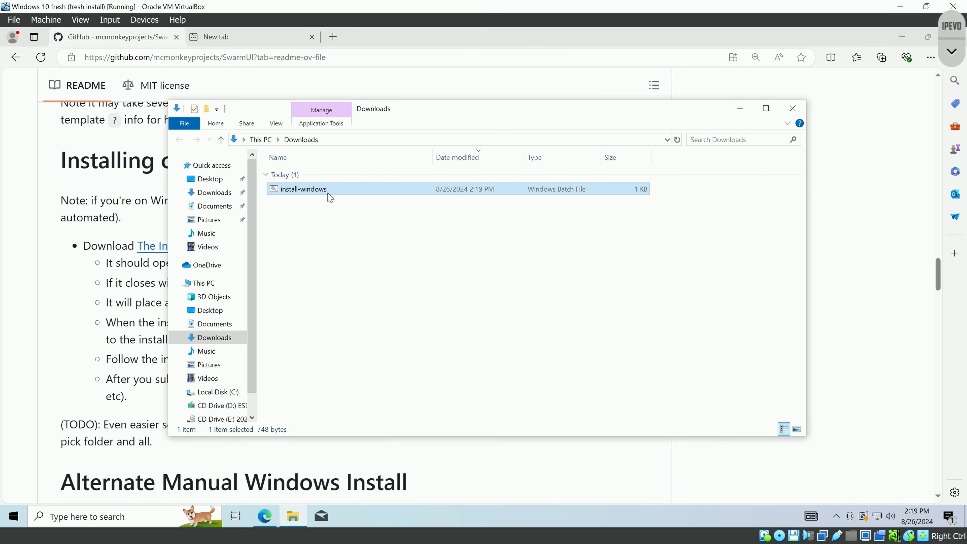
pyautogui.rightClick(328, 193)
pyautogui.click(364, 332)
# - Create a new folder named AI at the root of Local Disk (C:)
pyautogui.click(206, 282)
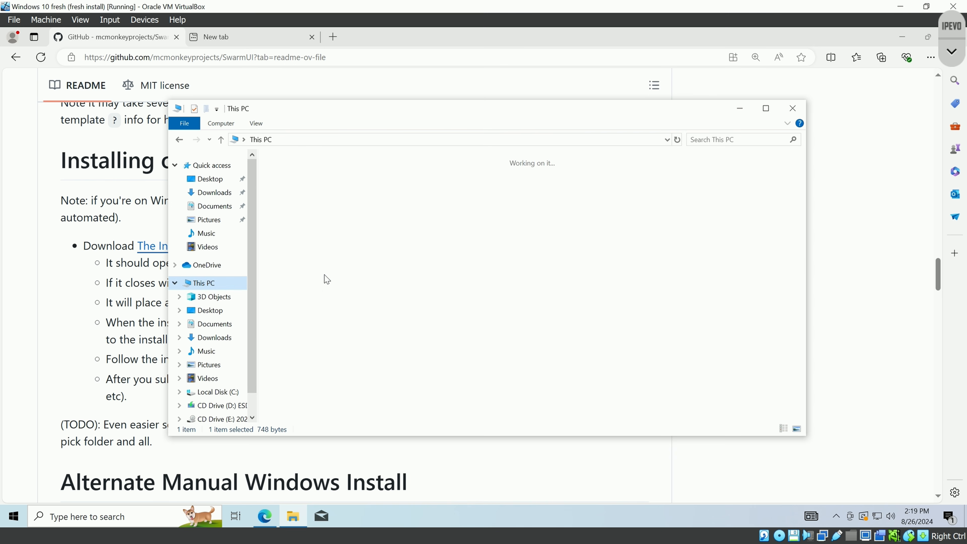
pyautogui.doubleClick(456, 284)
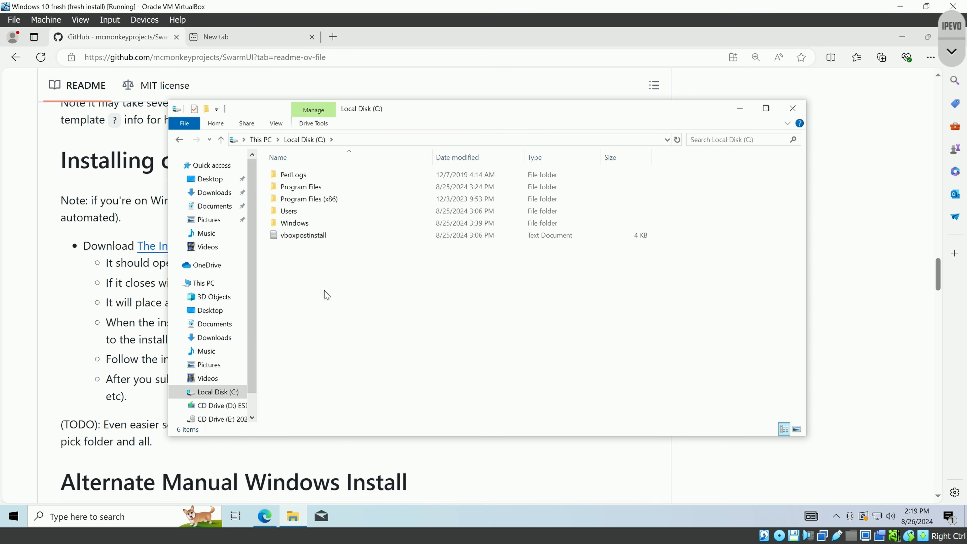
pyautogui.rightClick(305, 280)
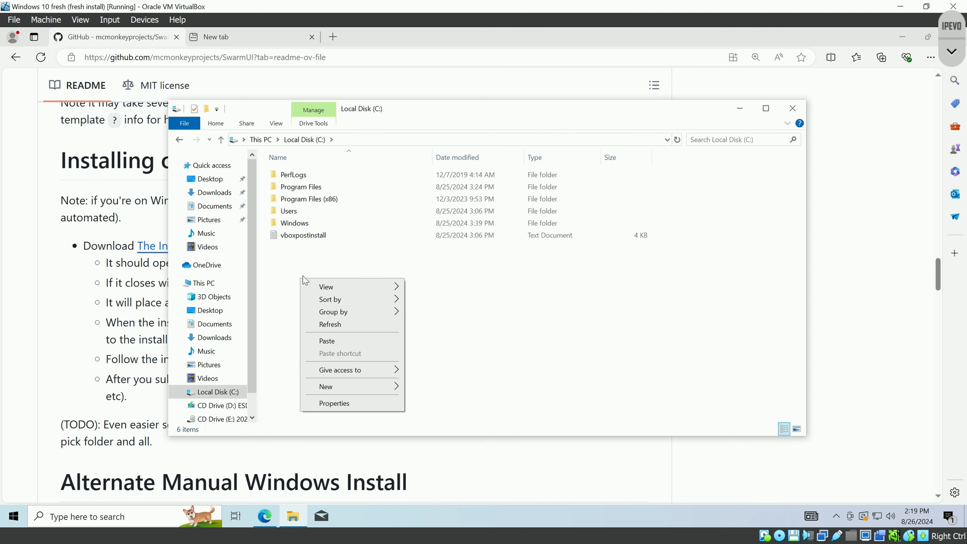
pyautogui.moveTo(386, 390)
pyautogui.click(423, 388)
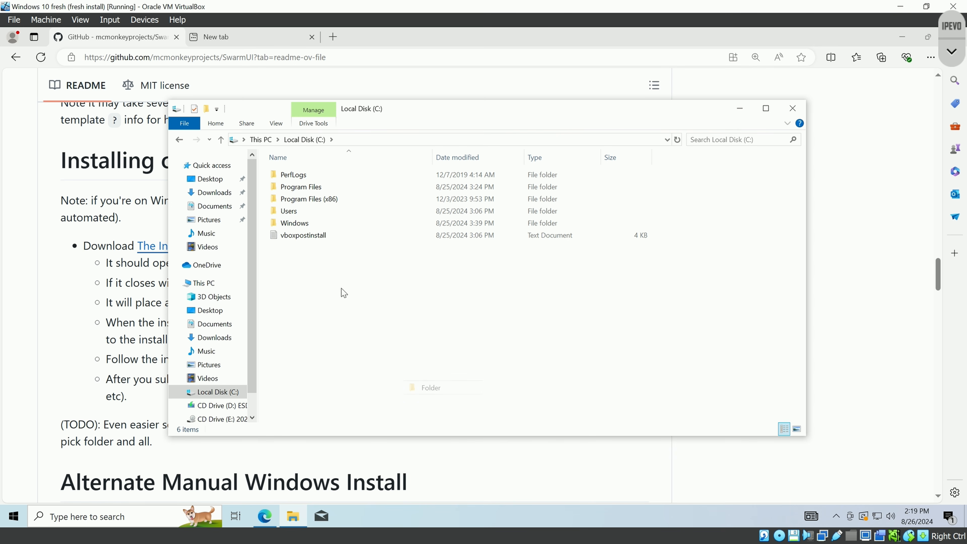
pyautogui.write('AI')
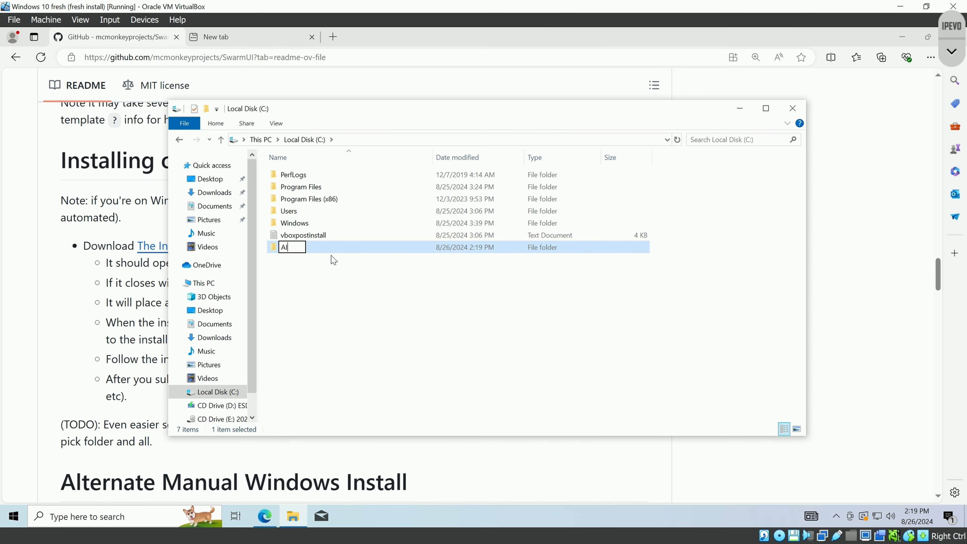
pyautogui.press('Return')
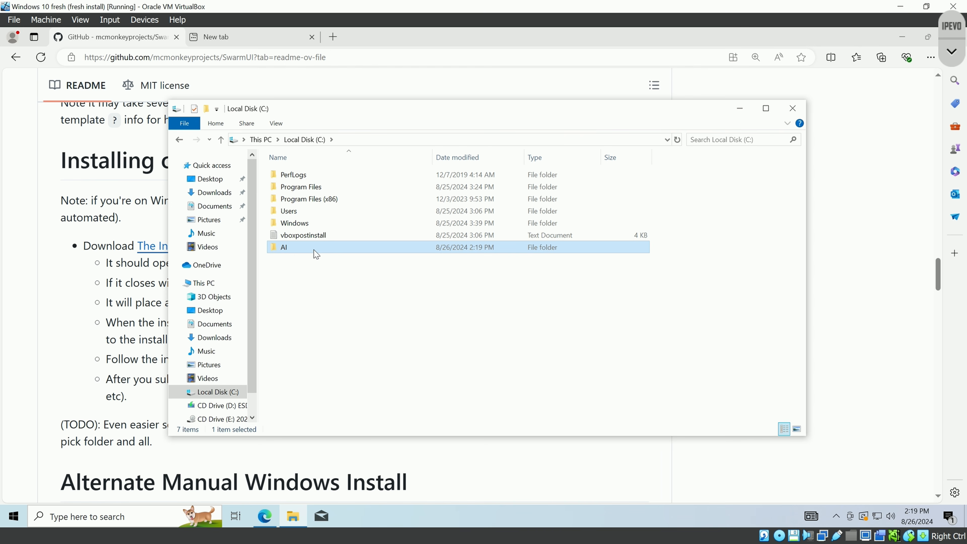
# - Paste the install-windows file into the C:\AI folder
pyautogui.doubleClick(314, 251)
pyautogui.rightClick(373, 209)
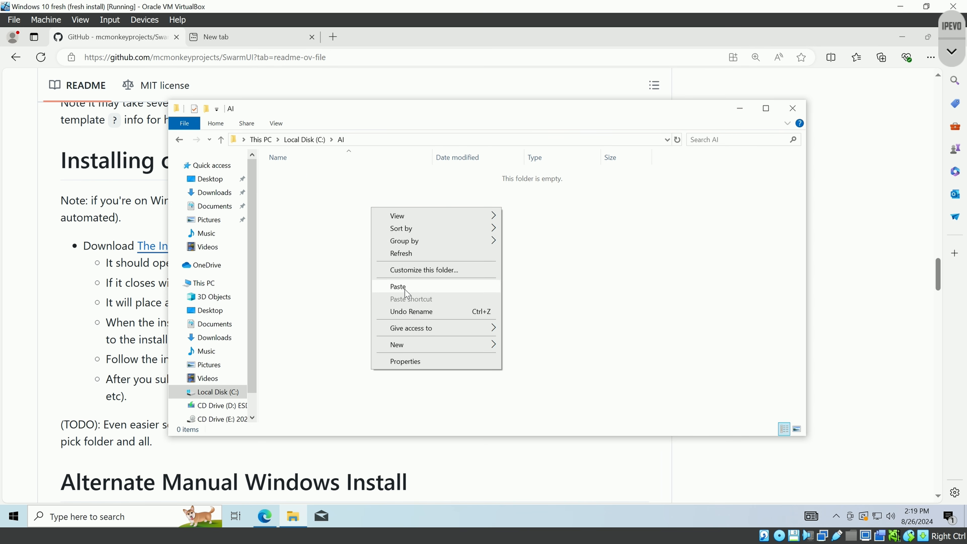
pyautogui.click(396, 286)
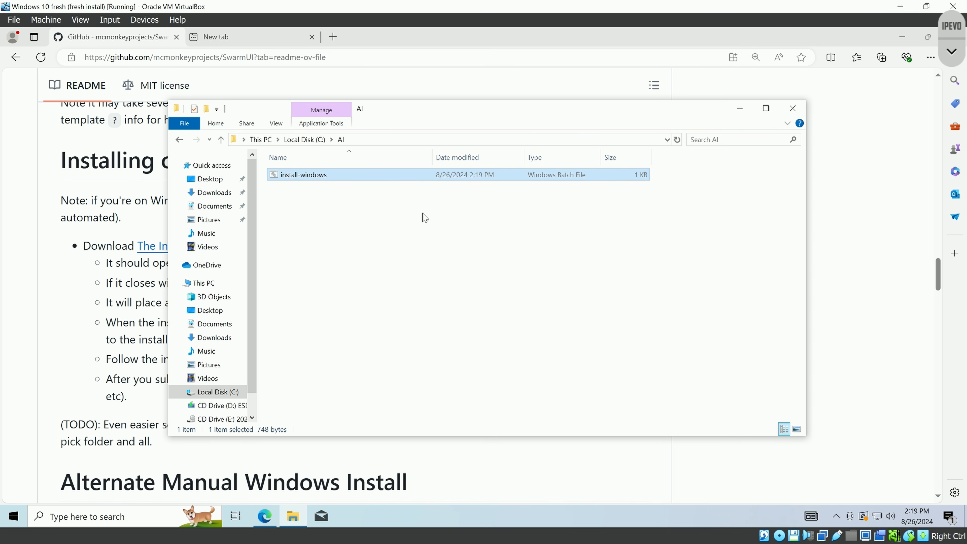
# - Turn on file name extensions in File Explorer
pyautogui.click(276, 123)
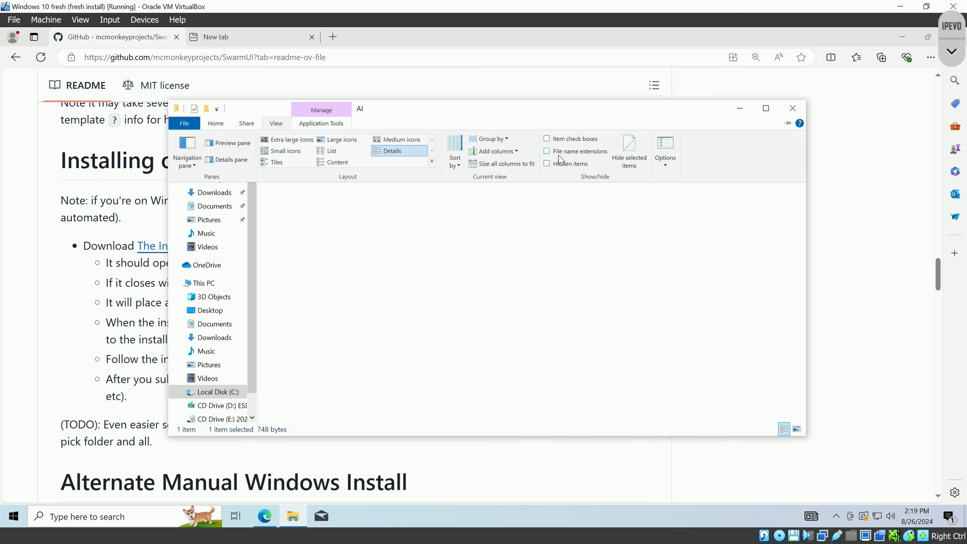
pyautogui.click(565, 152)
pyautogui.click(277, 124)
pyautogui.click(493, 230)
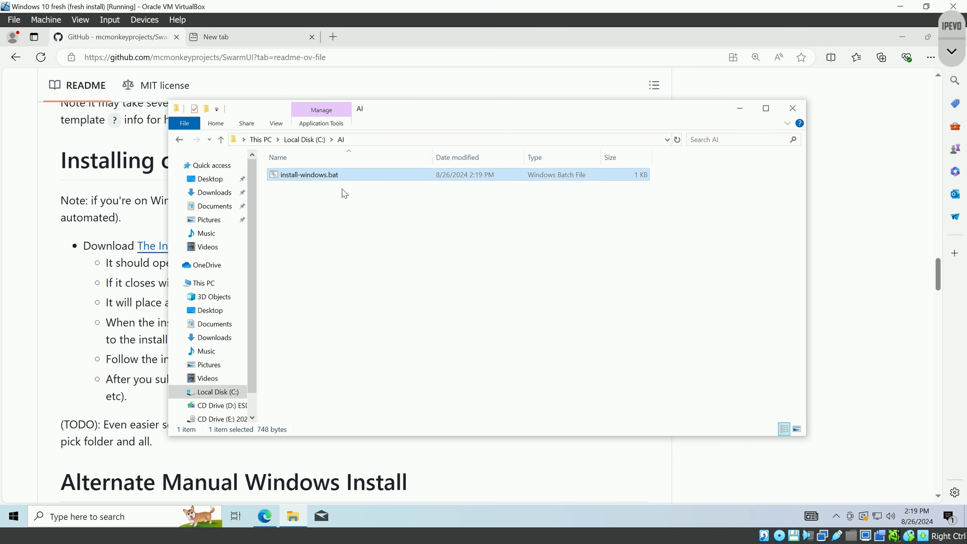
pyautogui.click(364, 222)
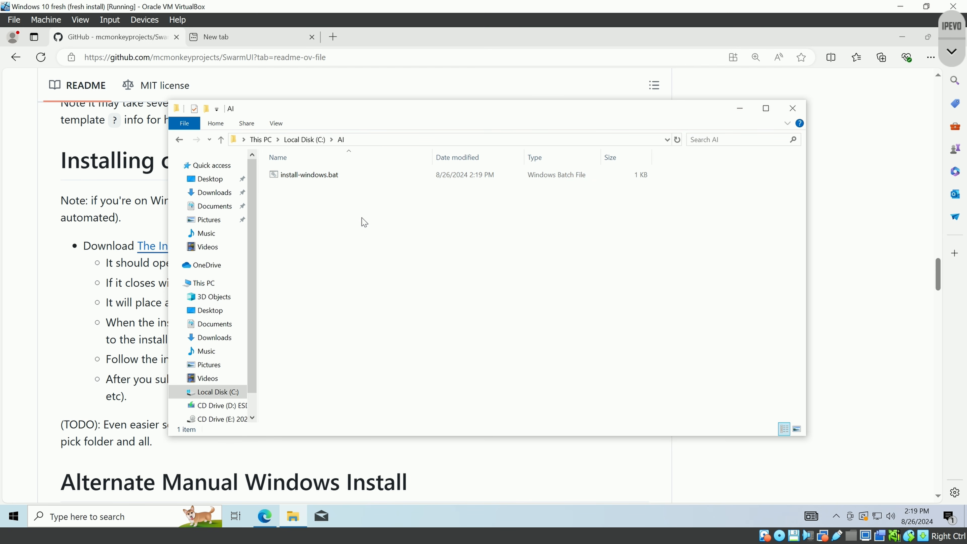
# - Try to run install-windows.bat from the AI folder, allowing it past the SmartScreen block
pyautogui.doubleClick(353, 176)
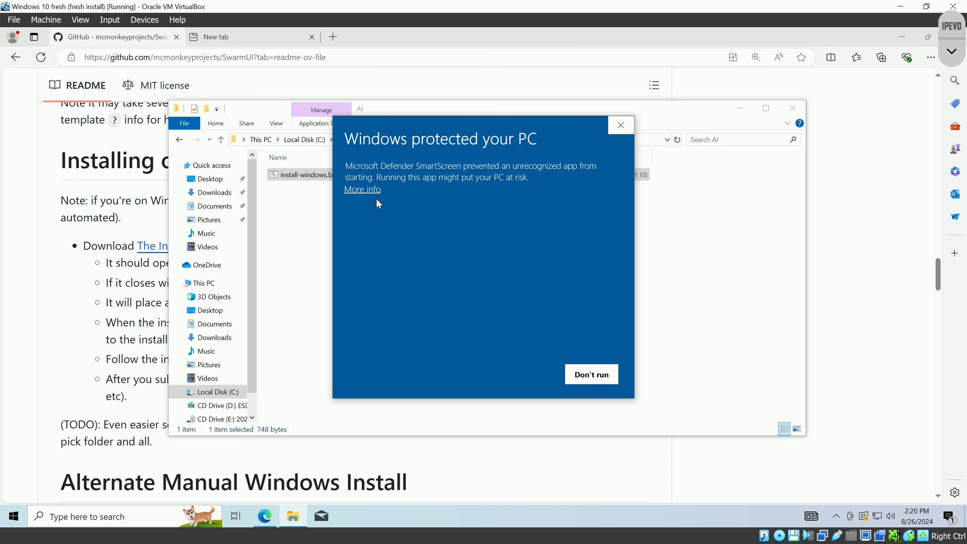
pyautogui.click(363, 189)
pyautogui.click(540, 380)
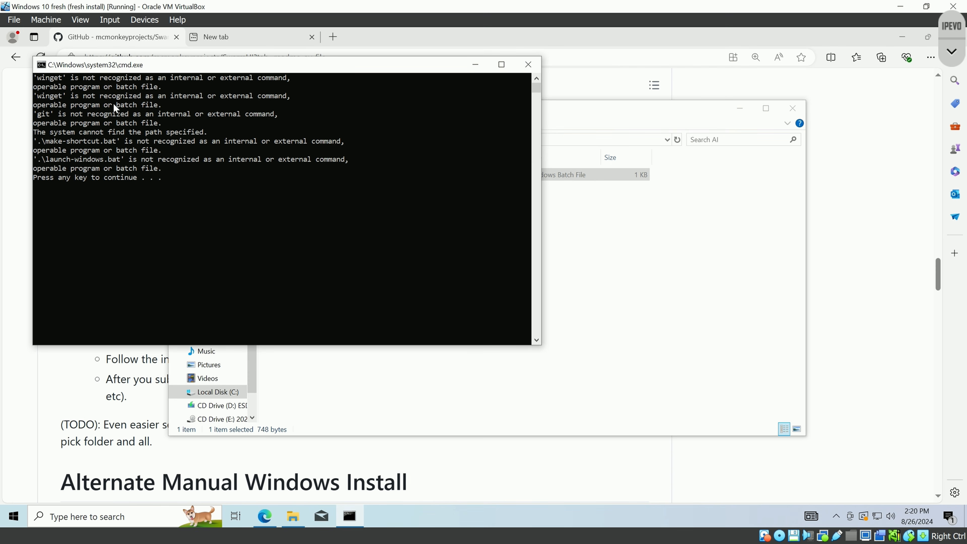
# - Move the command prompt window aside to read its output, and close it together with the AI folder window
pyautogui.moveTo(195, 68); pyautogui.dragTo(336, 133)
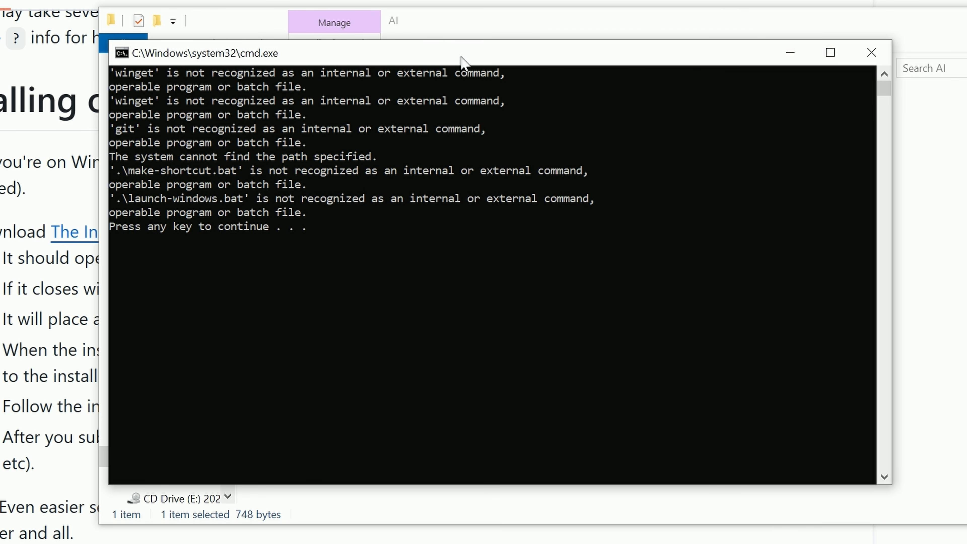
pyautogui.moveTo(460, 57); pyautogui.dragTo(541, 179)
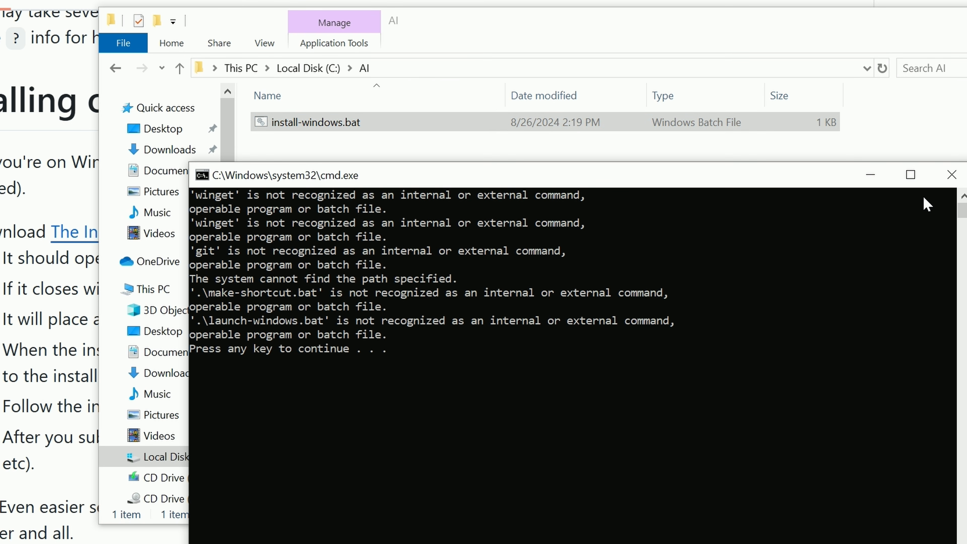
pyautogui.click(951, 175)
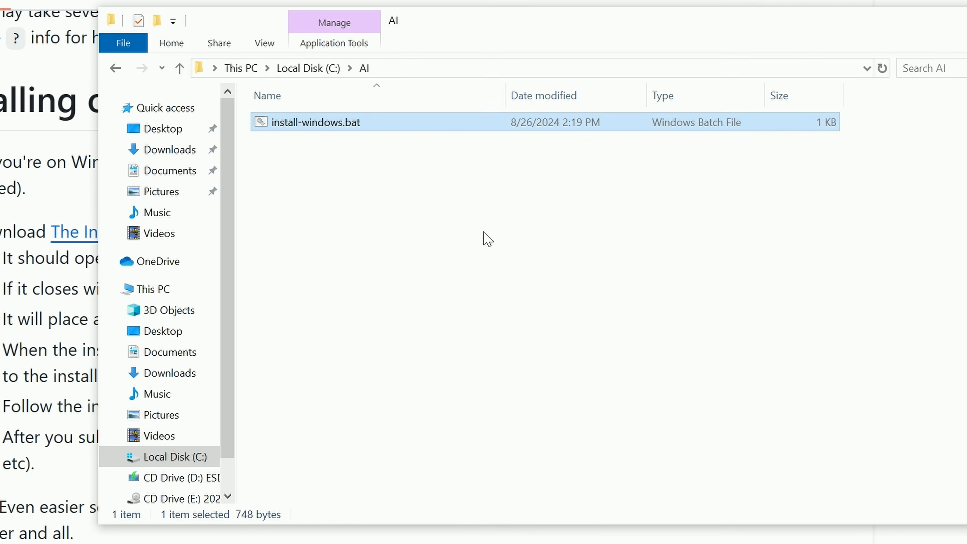
pyautogui.click(464, 216)
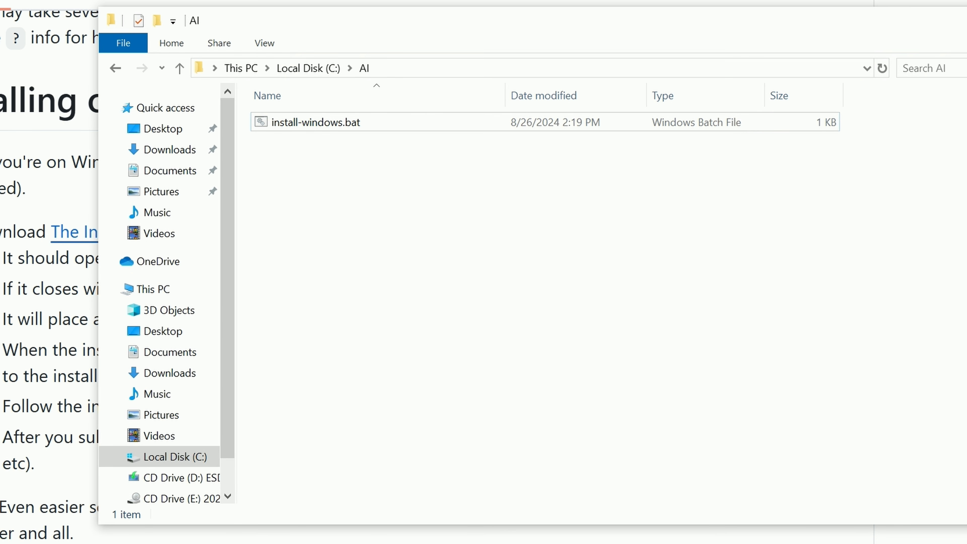
pyautogui.click(962, 19)
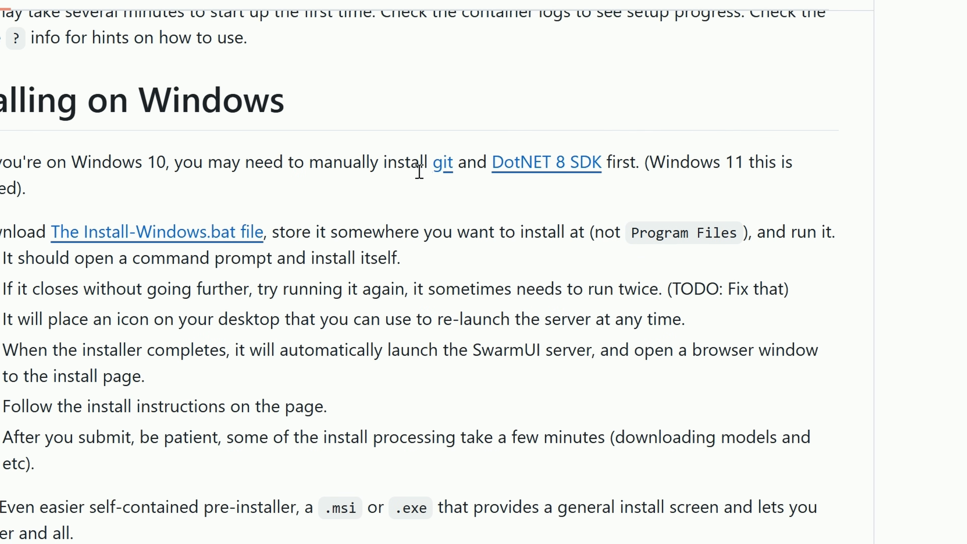
# - Open the git and DotNET 8 SDK links from the Installing on Windows note in new tabs
pyautogui.rightClick(445, 168)
pyautogui.click(460, 185)
pyautogui.rightClick(547, 167)
pyautogui.click(580, 187)
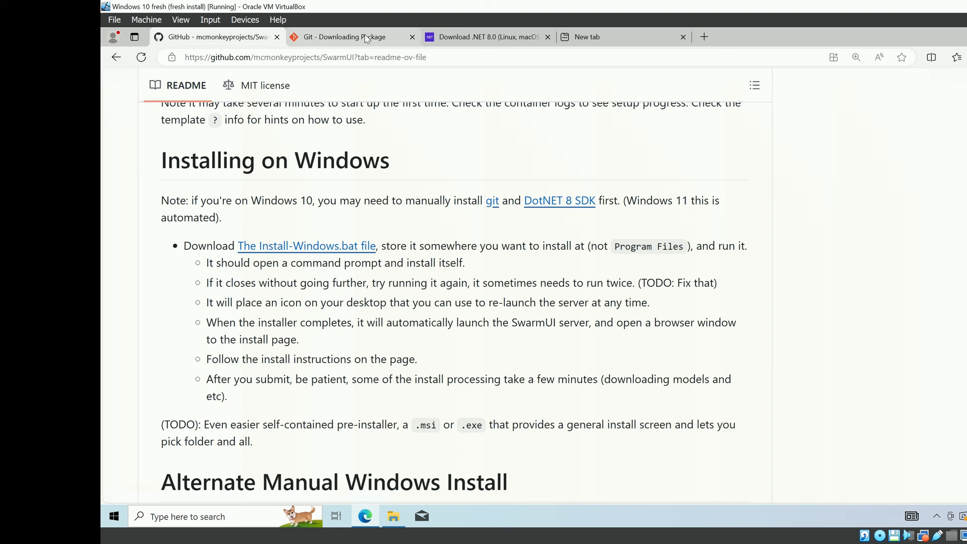
# - Download the latest 64-bit Git for Windows installer and run it from the Downloads folder, allowing it to make changes to the device
pyautogui.click(369, 37)
pyautogui.click(512, 176)
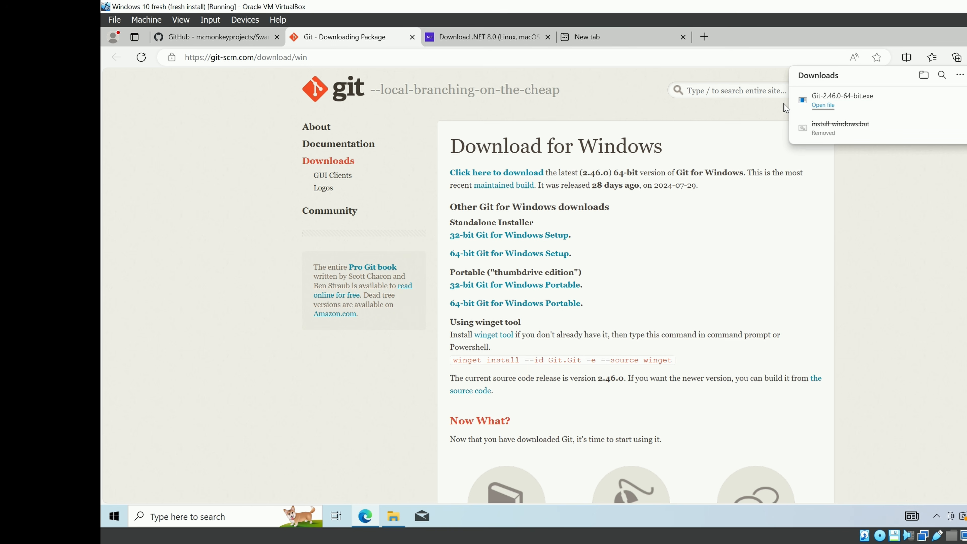
pyautogui.click(943, 100)
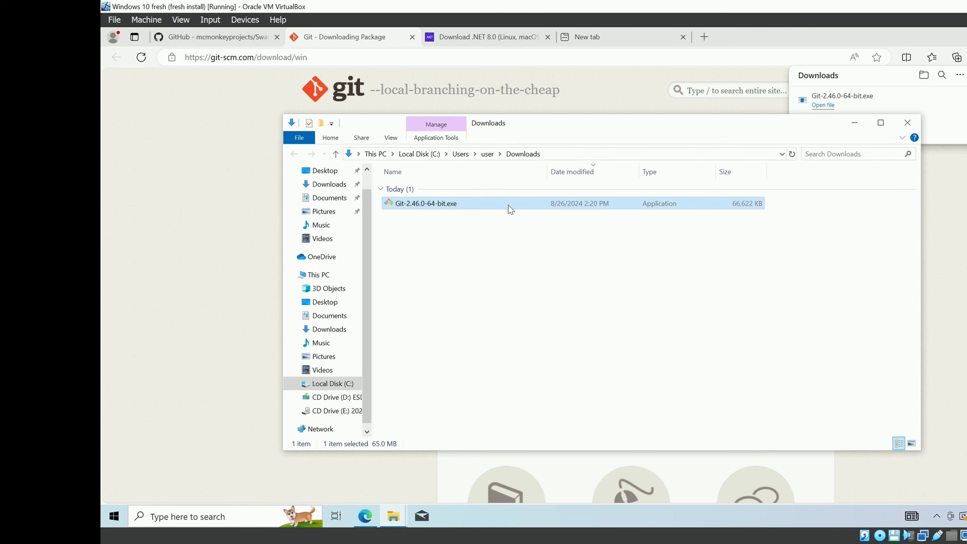
pyautogui.doubleClick(513, 206)
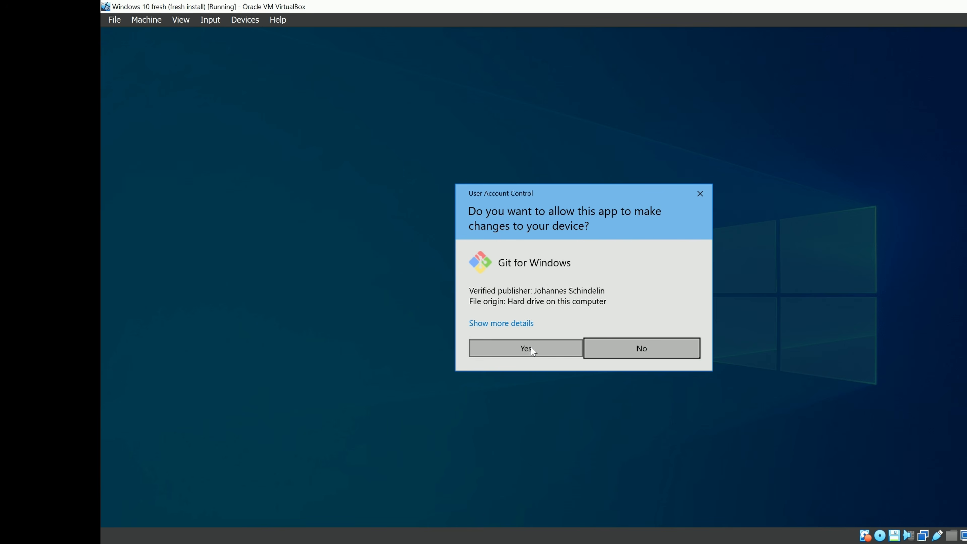
pyautogui.click(530, 346)
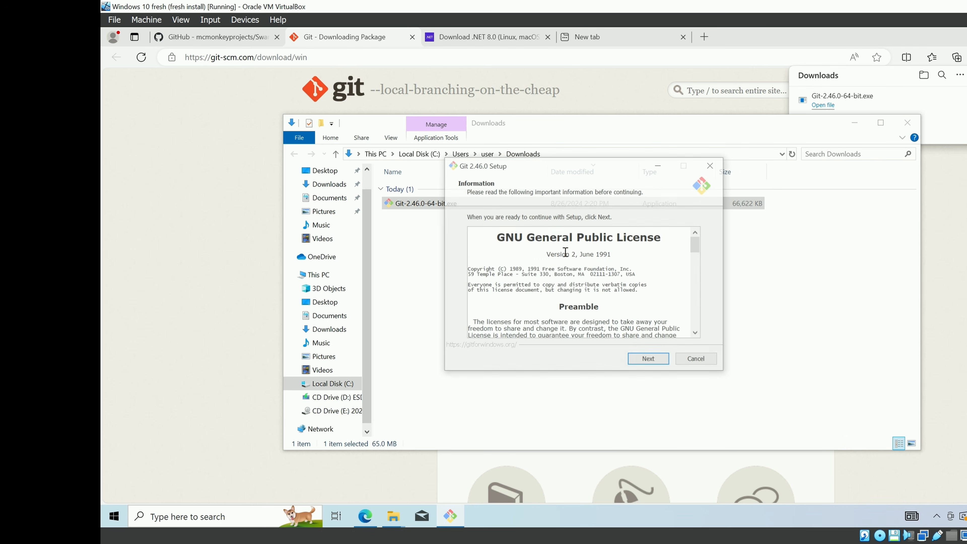
# - Install Git 2.46.0 with all default options and finish the setup with View Release Notes turned off
pyautogui.click(646, 359)
pyautogui.click(646, 362)
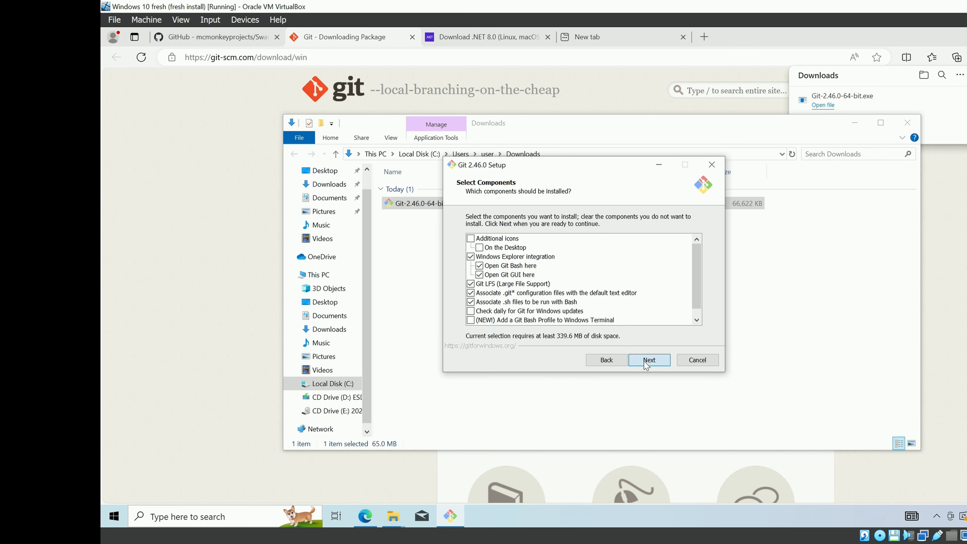
pyautogui.click(647, 360)
pyautogui.click(646, 360)
pyautogui.click(646, 359)
pyautogui.click(647, 360)
pyautogui.click(647, 359)
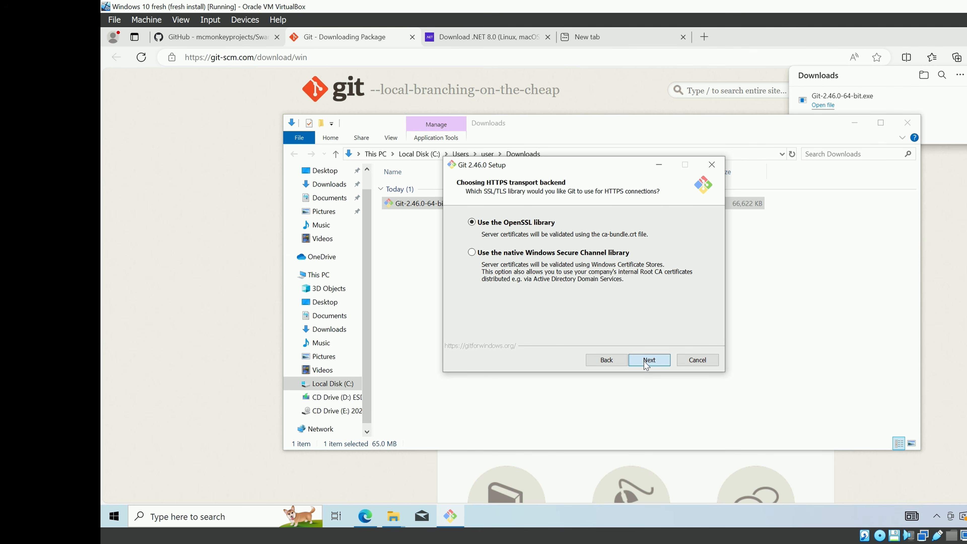
pyautogui.click(646, 360)
pyautogui.click(646, 360)
pyautogui.click(647, 360)
pyautogui.click(646, 359)
pyautogui.click(646, 359)
pyautogui.click(646, 359)
pyautogui.click(646, 359)
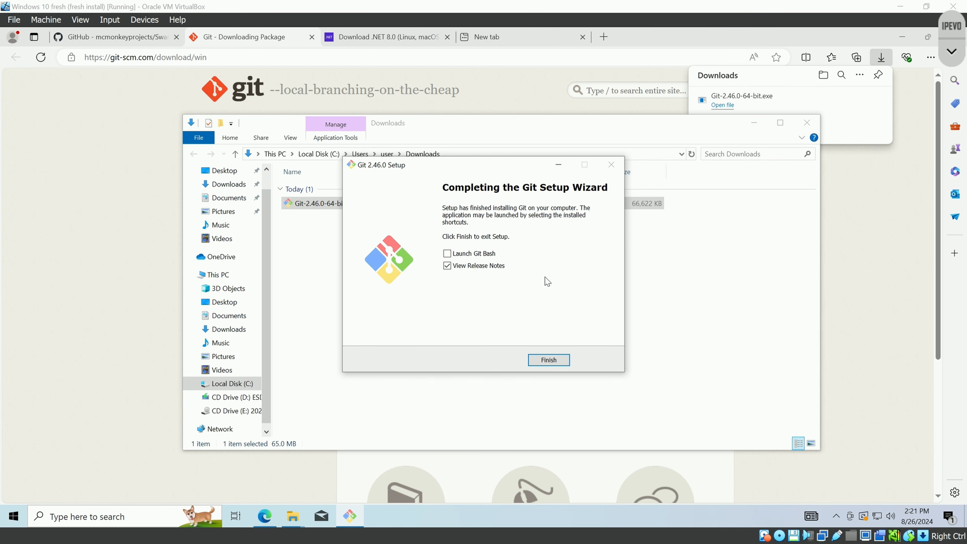
pyautogui.click(468, 267)
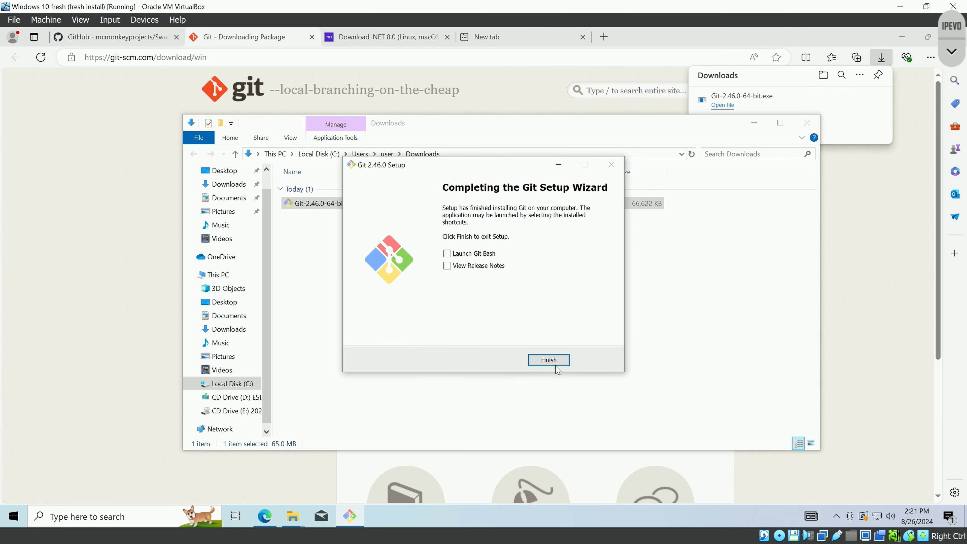
pyautogui.click(548, 360)
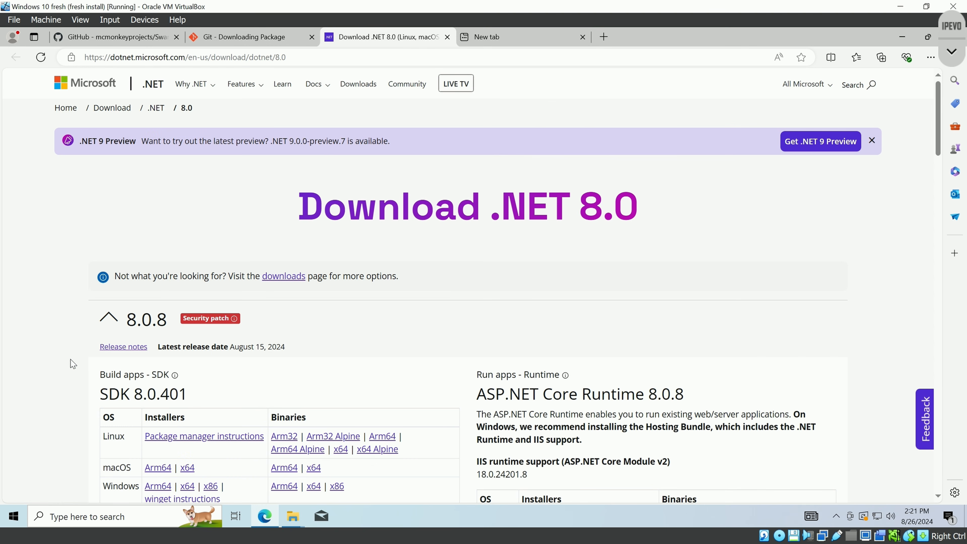
# - Download the Windows x64 installer for .NET SDK 8.0.401 and run it through to the end, allowing device changes
pyautogui.scroll(-1, 72, 364)
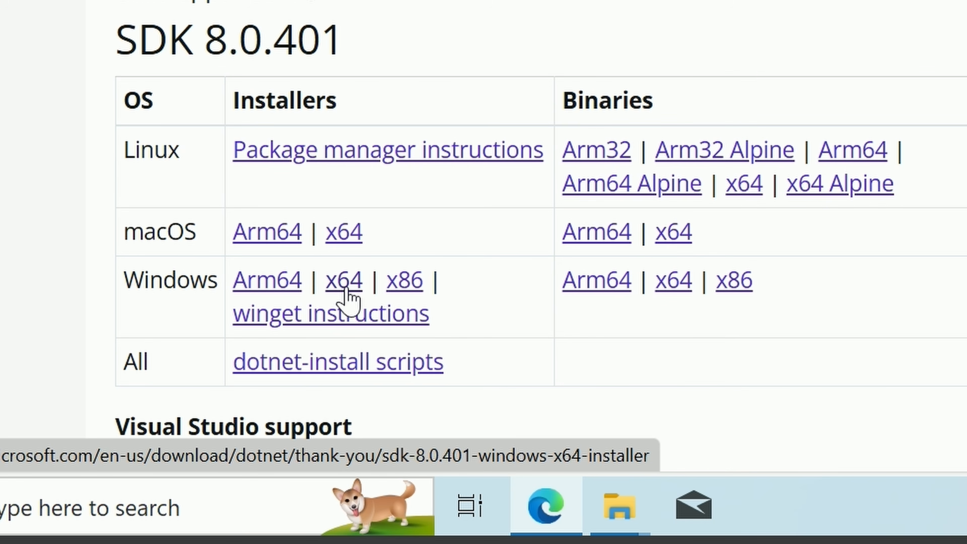
pyautogui.click(345, 284)
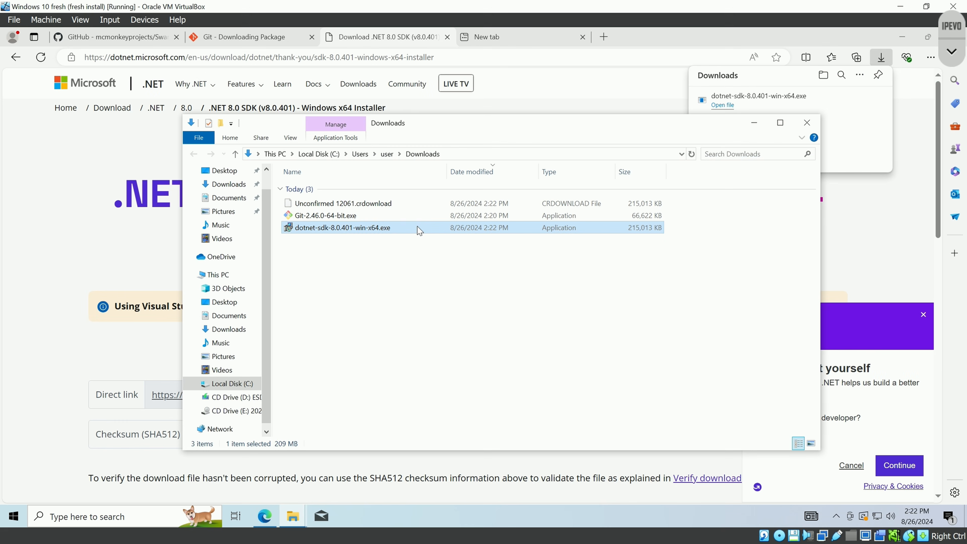
pyautogui.doubleClick(487, 227)
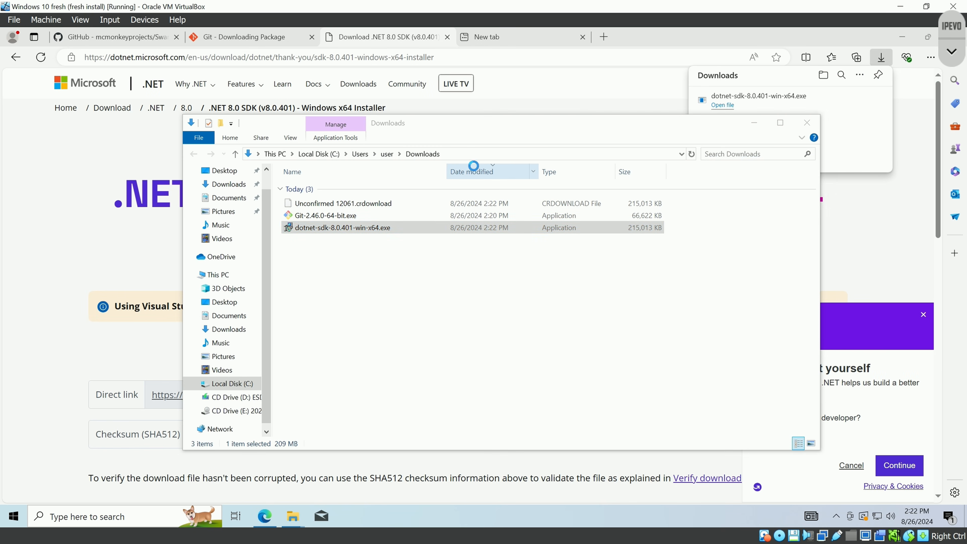
pyautogui.click(560, 387)
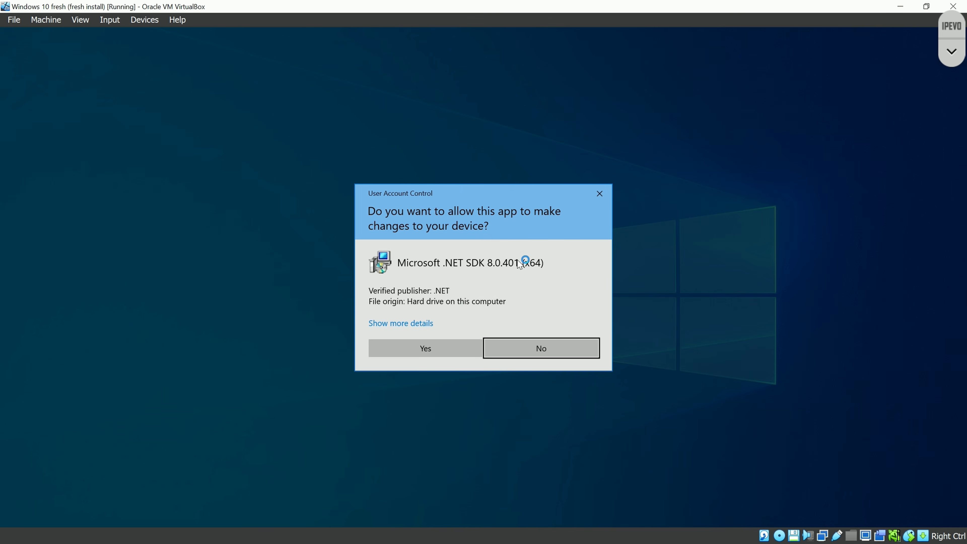
pyautogui.click(453, 349)
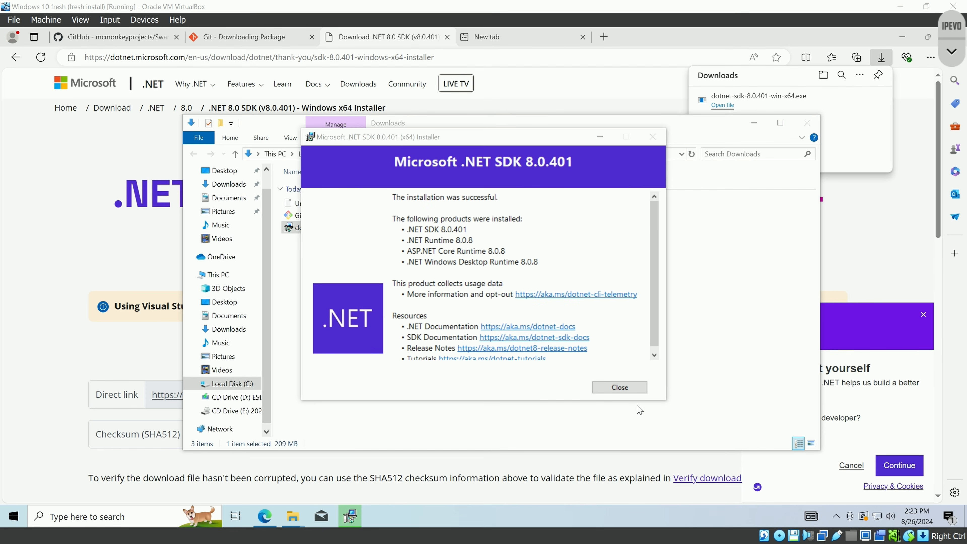
pyautogui.click(626, 389)
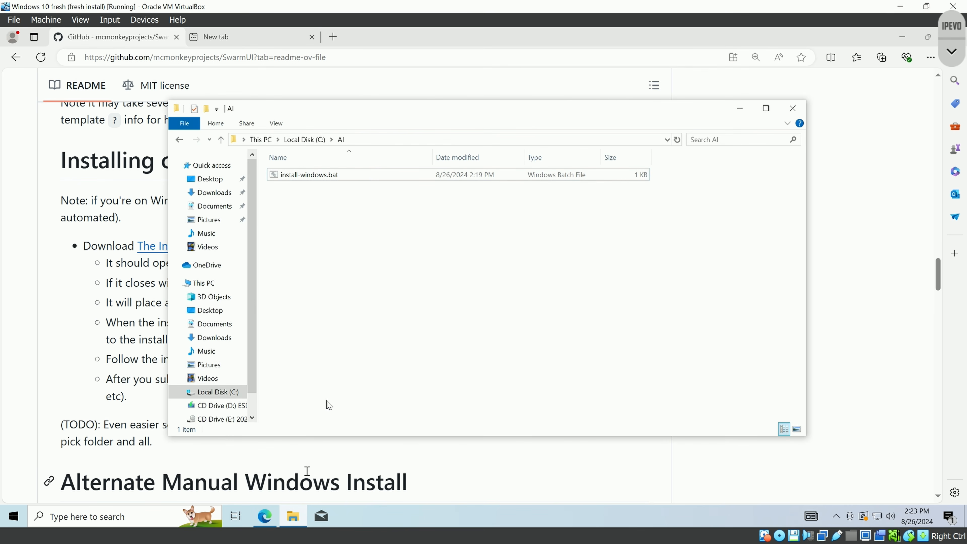
# - Run install-windows.bat from the AI folder on drive C again
pyautogui.click(333, 183)
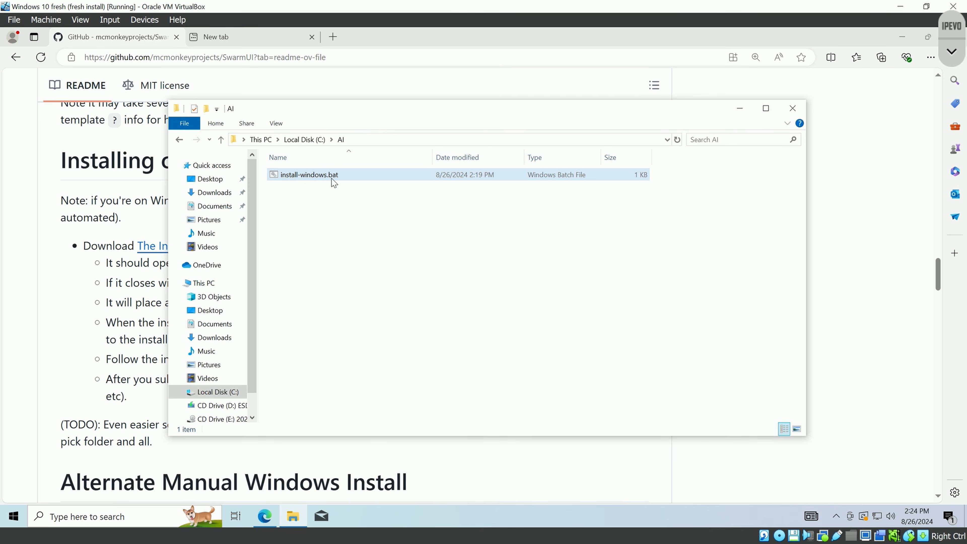
pyautogui.doubleClick(333, 183)
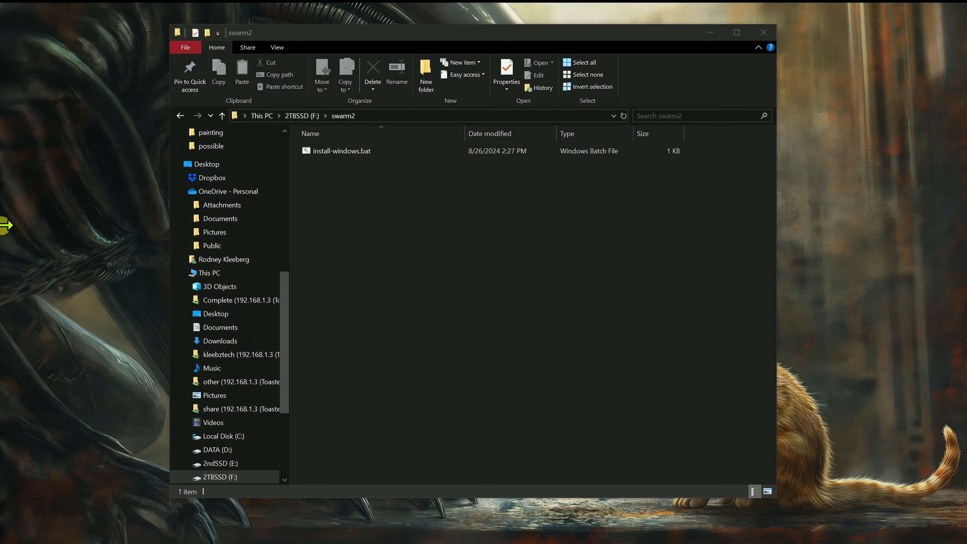
# - Run install-windows.bat from the swarm2 folder on drive F and maximize the browser window with the SwarmUI Installer page
pyautogui.click(420, 148)
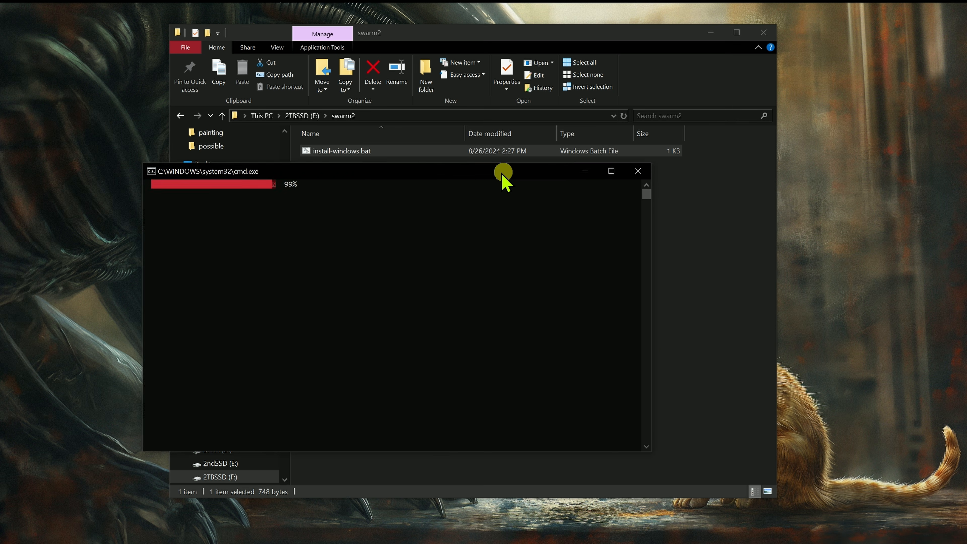
pyautogui.moveTo(502, 171); pyautogui.dragTo(619, 166)
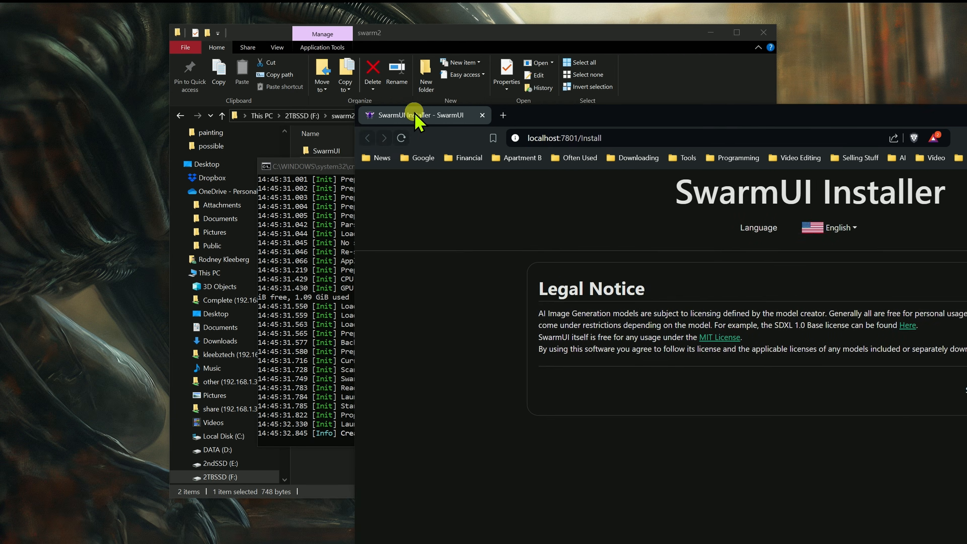
pyautogui.moveTo(414, 112); pyautogui.dragTo(107, 52)
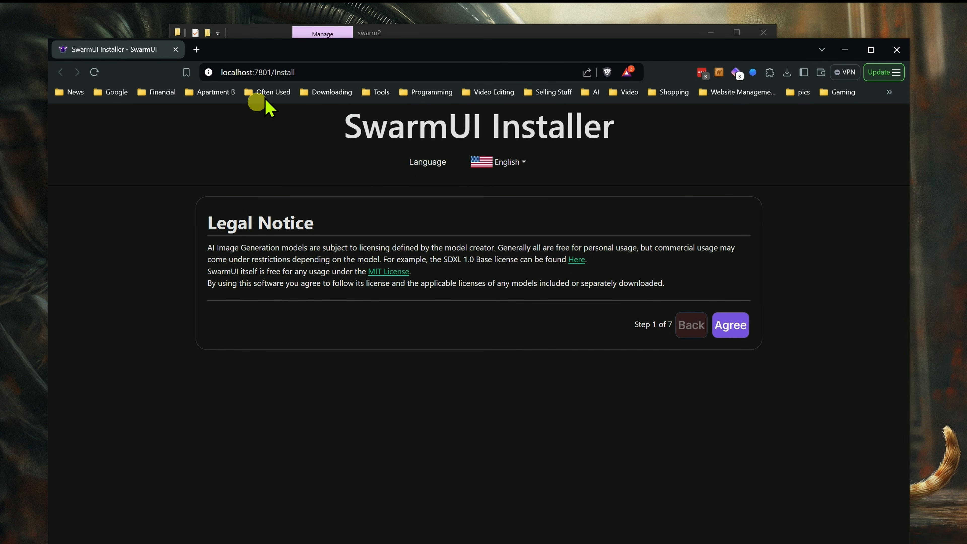
pyautogui.click(871, 50)
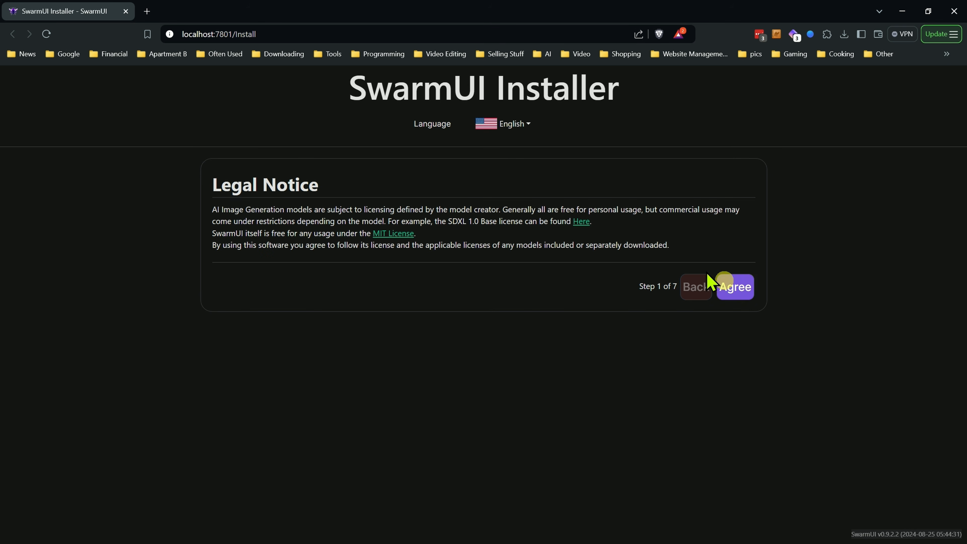
# - Agree to the legal notice and choose Customize Settings as the install path
pyautogui.click(742, 292)
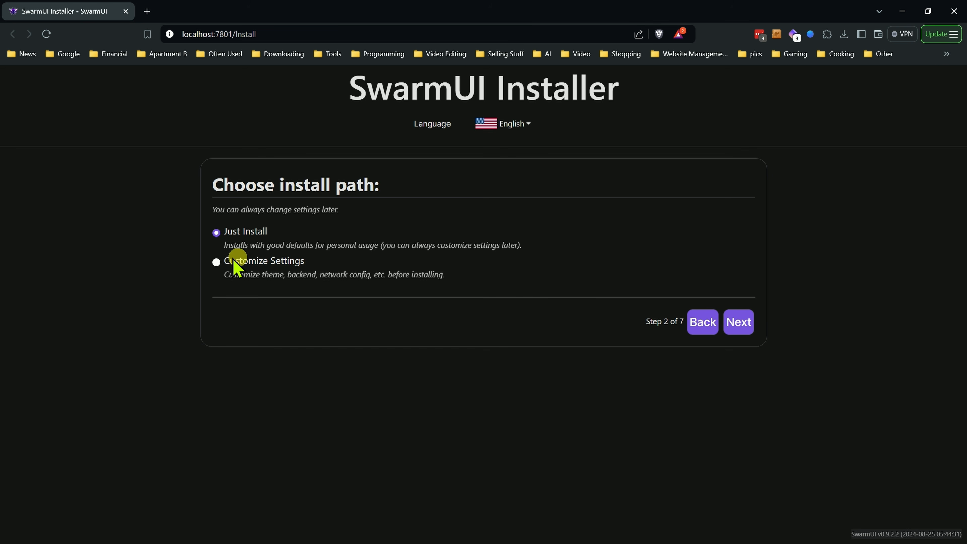
pyautogui.click(216, 261)
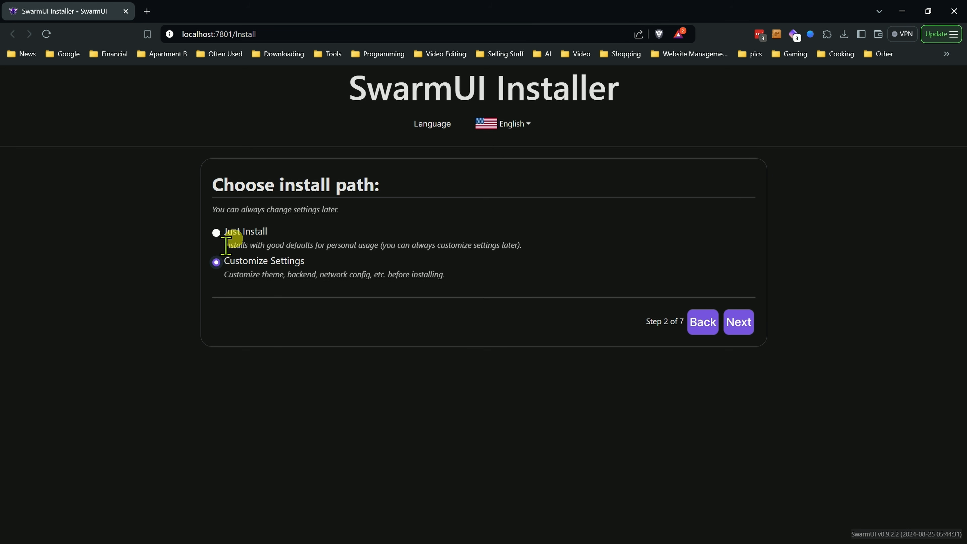
pyautogui.click(736, 322)
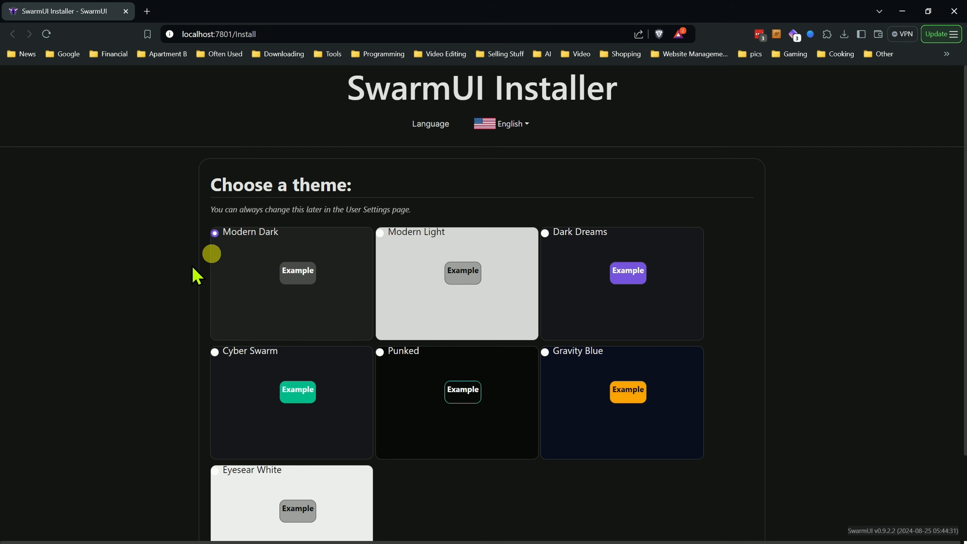
# - Accept the preselected Modern Dark theme, Just Yourself On This PC usage and ComfyUI (Local) backend
pyautogui.scroll(-1, 247, 281)
pyautogui.scroll(-2, 251, 283)
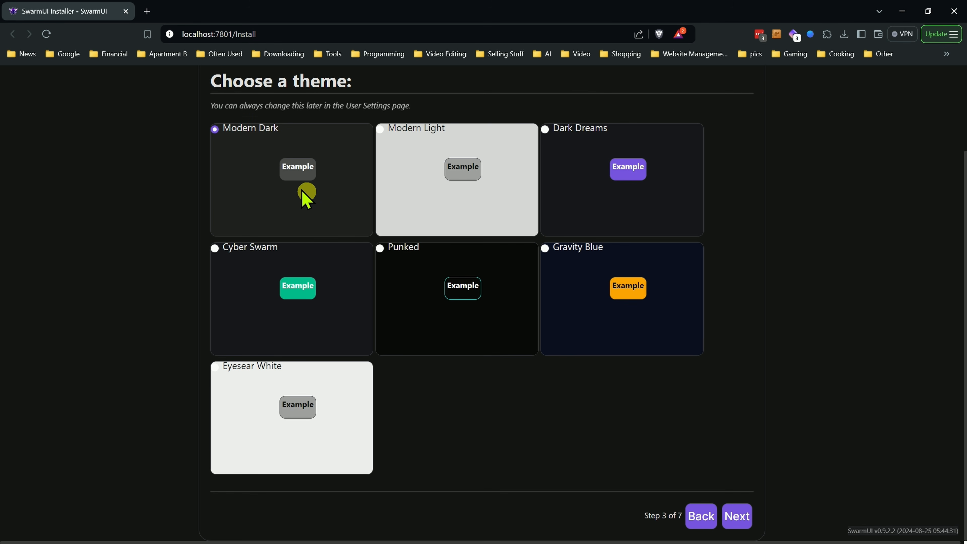
pyautogui.click(737, 516)
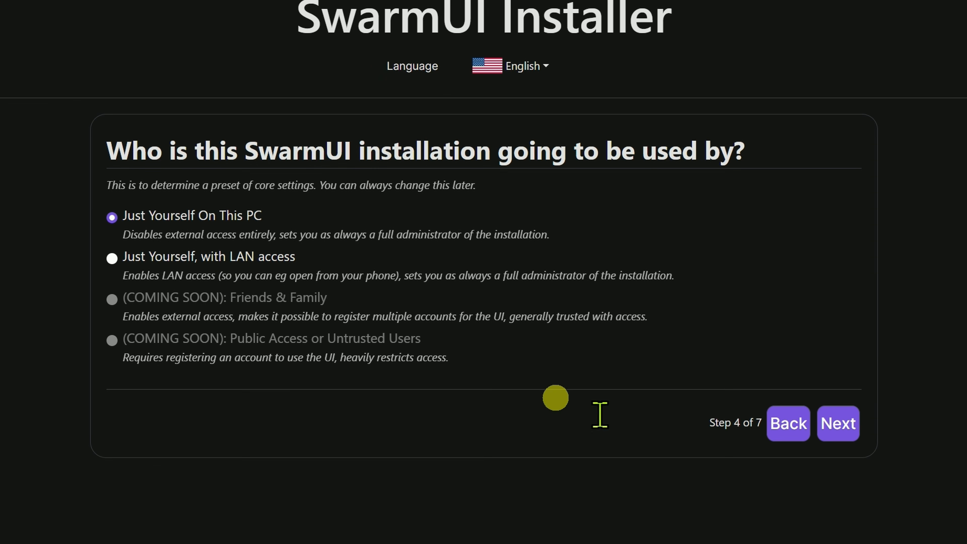
pyautogui.click(835, 422)
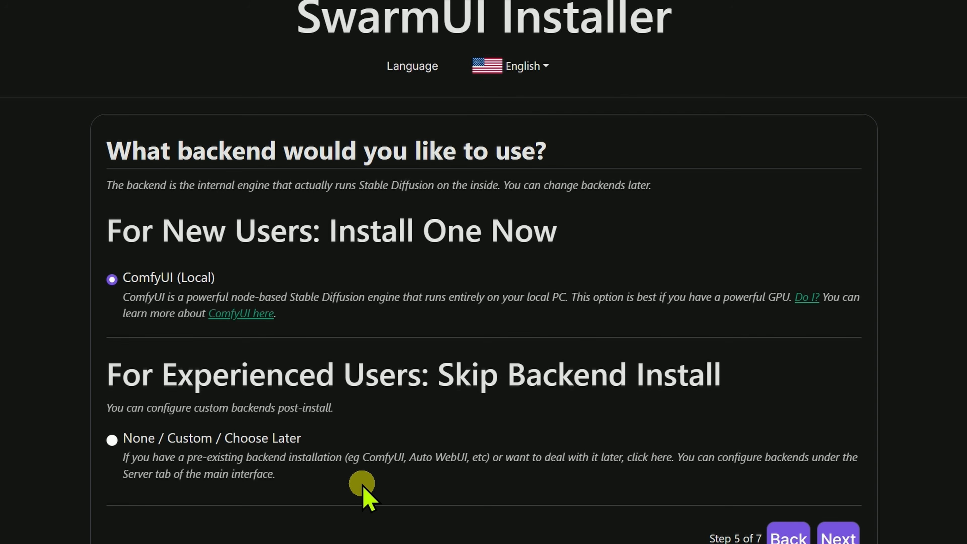
pyautogui.click(837, 537)
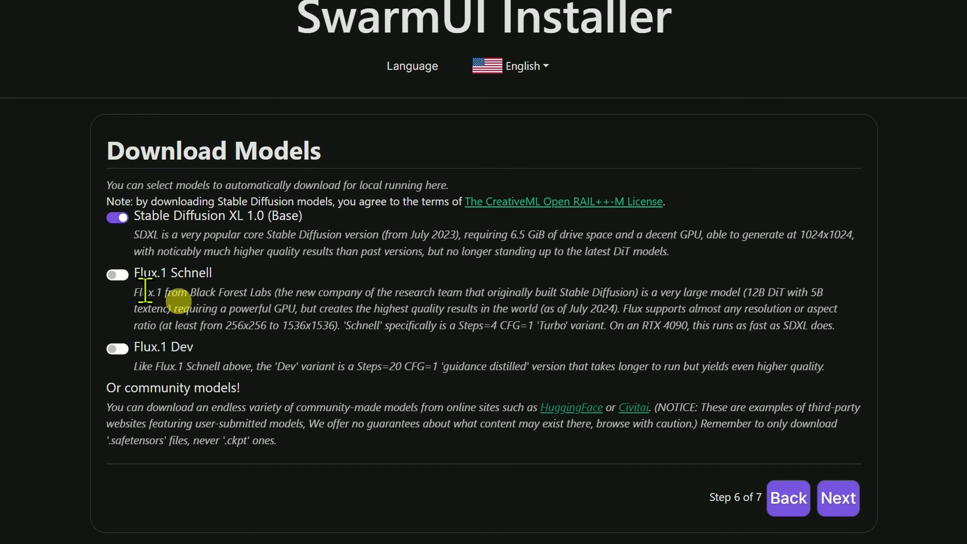
# - Select only Flux.1 Schnell for download, leaving Stable Diffusion XL 1.0 and Flux.1 Dev off, and continue to the summary
pyautogui.click(113, 215)
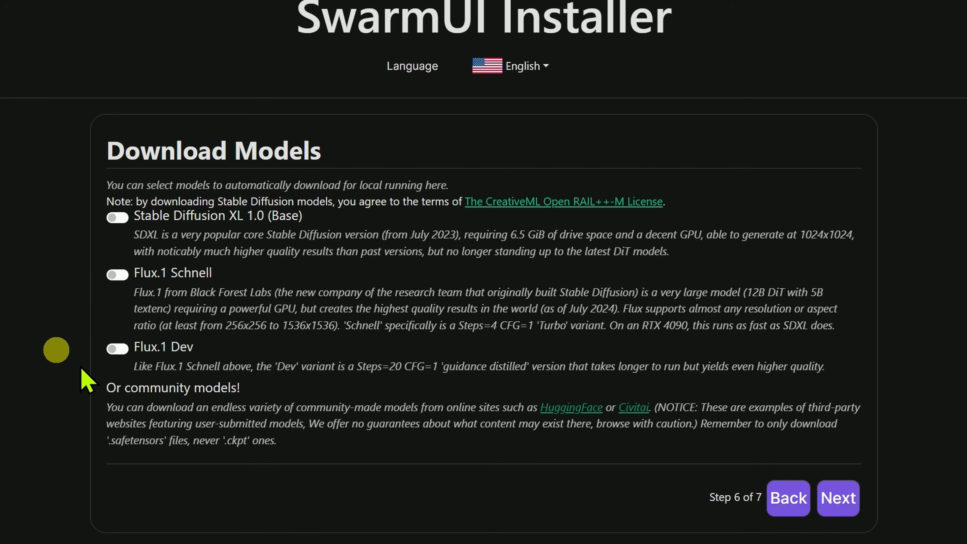
pyautogui.click(116, 350)
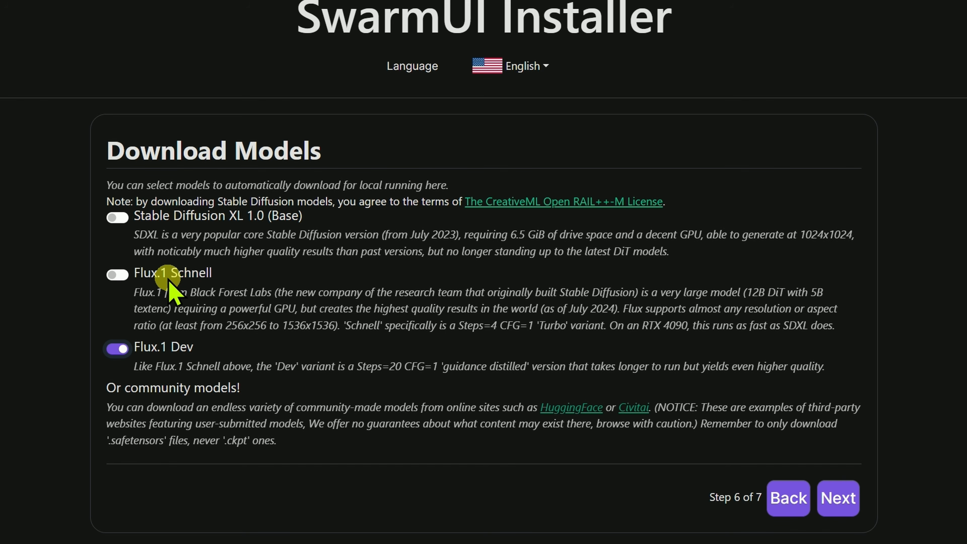
pyautogui.click(117, 348)
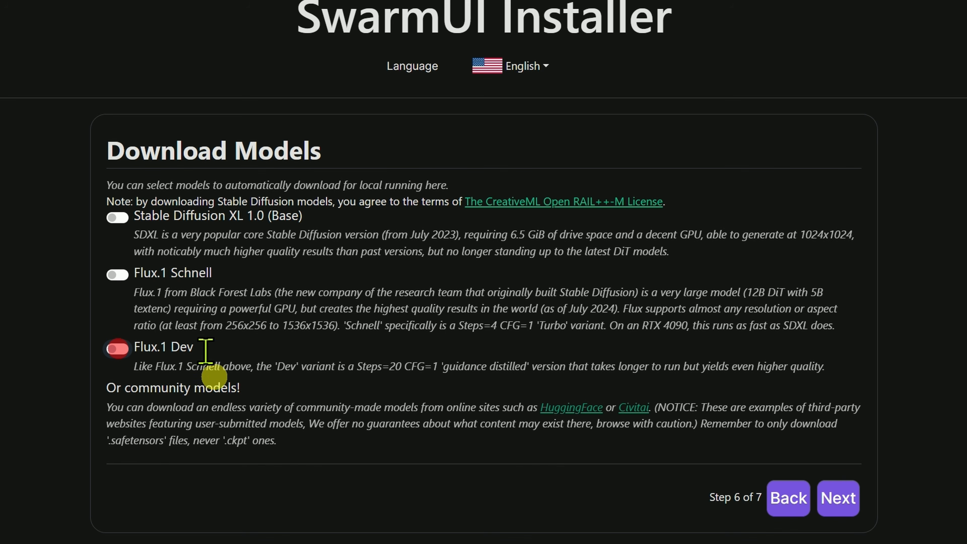
pyautogui.click(117, 274)
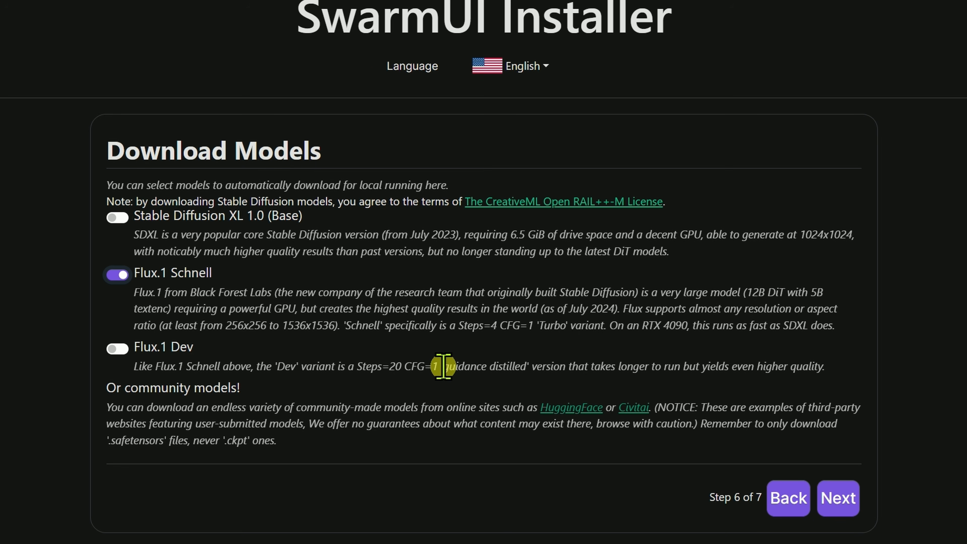
pyautogui.click(837, 497)
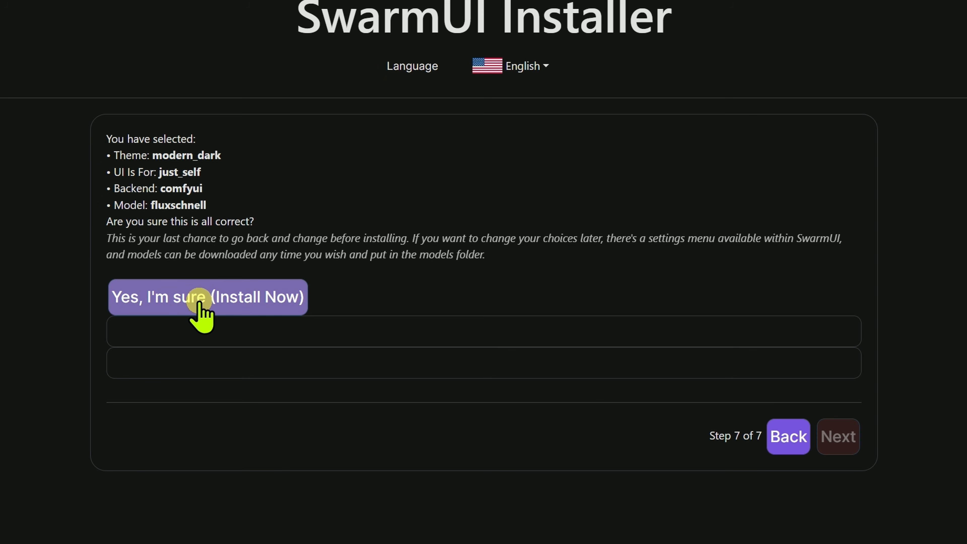
# - Confirm the selections to start the SwarmUI installation and move the command prompt window off the installer's progress
pyautogui.click(199, 300)
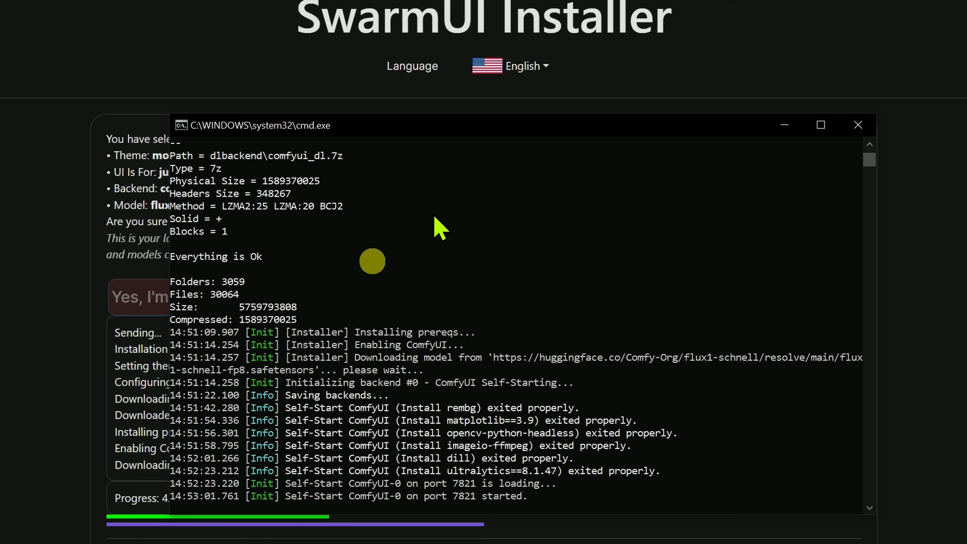
pyautogui.moveTo(481, 127)
pyautogui.mouseDown()
pyautogui.moveTo(471, 116)
pyautogui.moveTo(701, 95)
pyautogui.moveTo(461, 26)
pyautogui.moveTo(513, 81)
pyautogui.mouseUp()
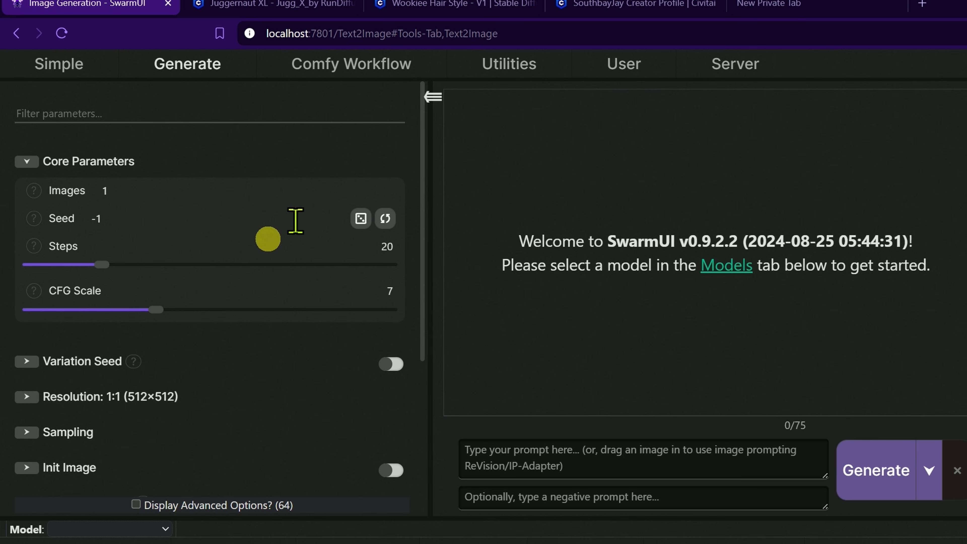
# - Collapse and restore the generation parameters sidebar, and narrow it slightly
pyautogui.click(433, 98)
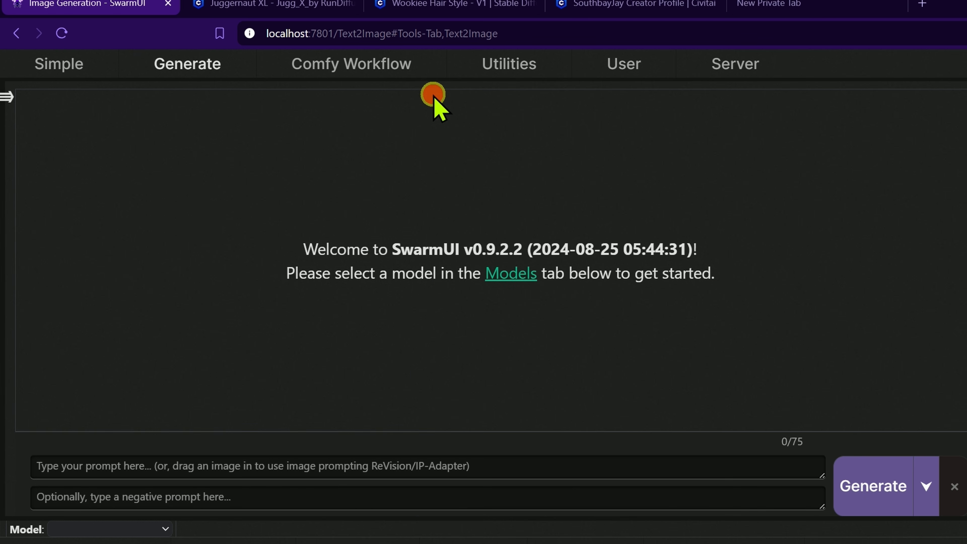
pyautogui.click(7, 96)
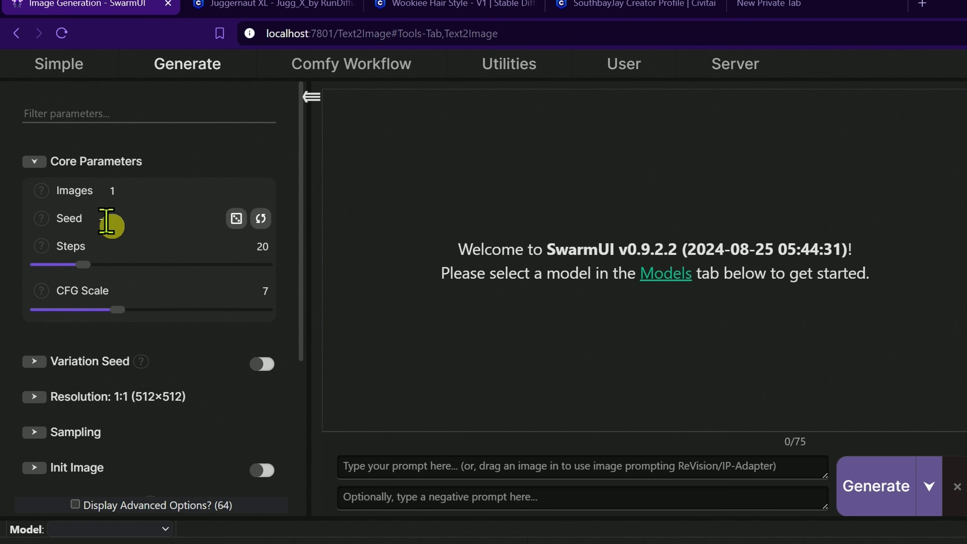
pyautogui.click(304, 98)
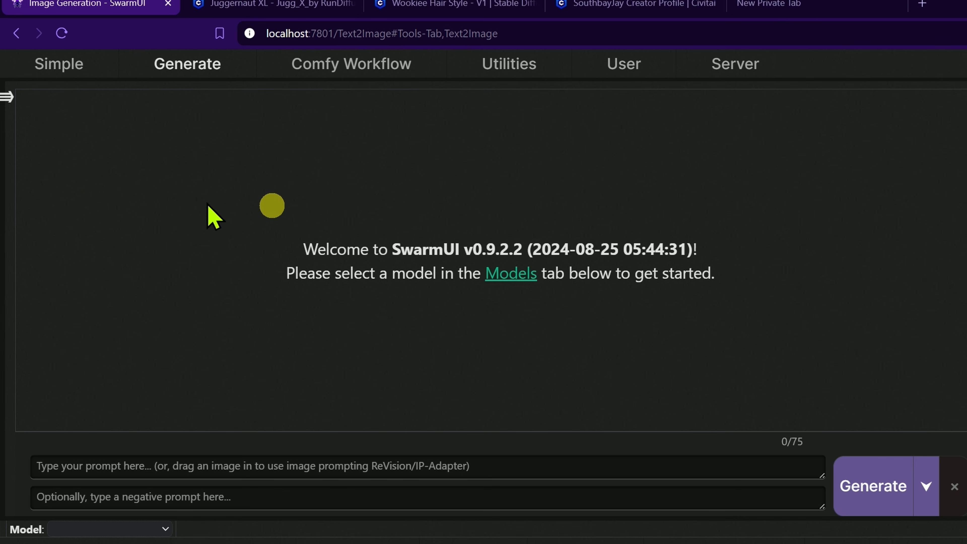
pyautogui.click(7, 99)
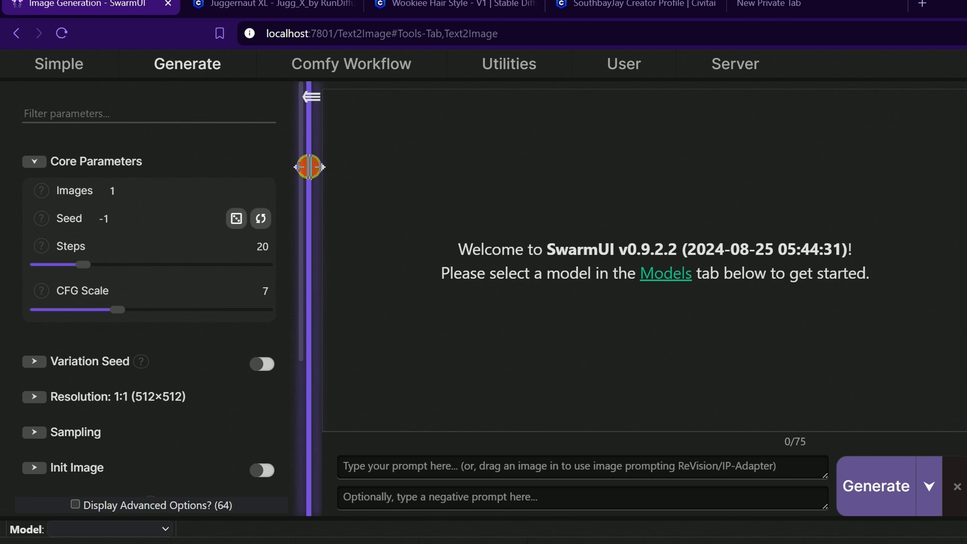
pyautogui.moveTo(308, 167); pyautogui.dragTo(299, 190)
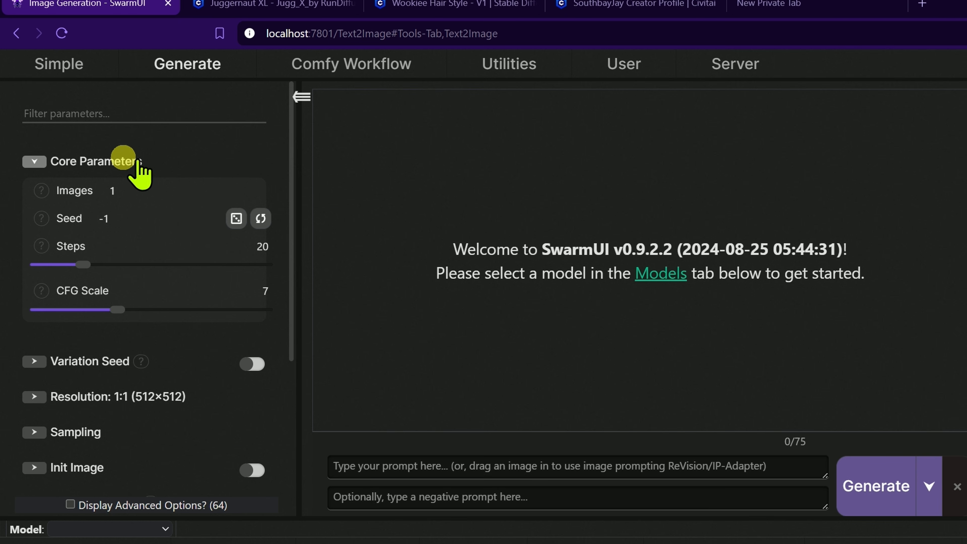
# - Collapse the Core Parameters group and check how the Variation Seed group expands and collapses
pyautogui.click(40, 163)
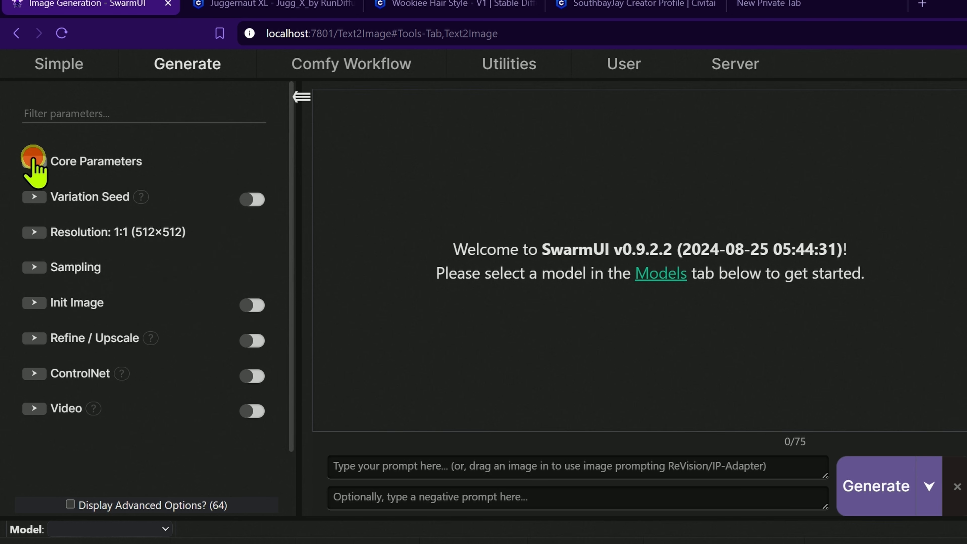
pyautogui.click(38, 163)
pyautogui.click(32, 161)
pyautogui.click(27, 198)
pyautogui.click(28, 199)
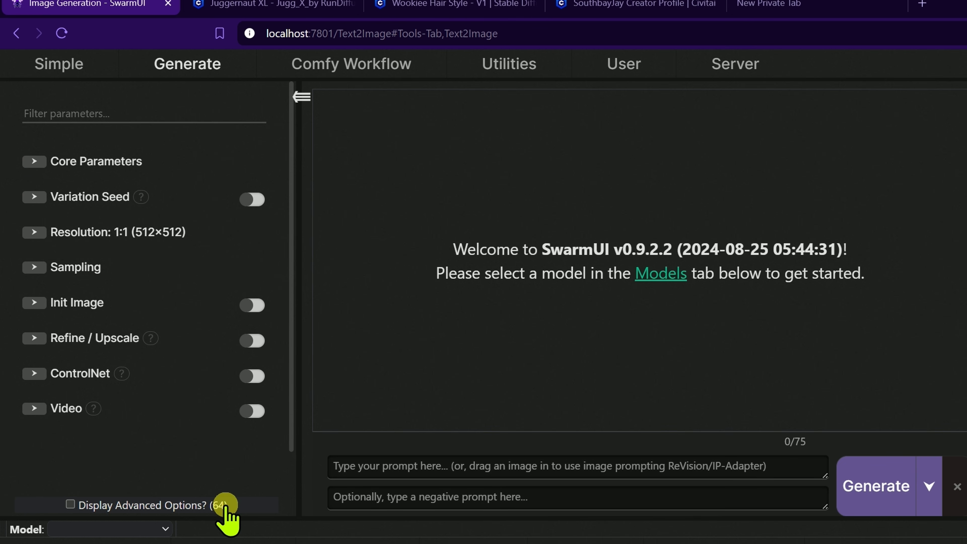
# - Display the advanced options, review the full list of parameter groups, and expand Core Parameters
pyautogui.click(70, 505)
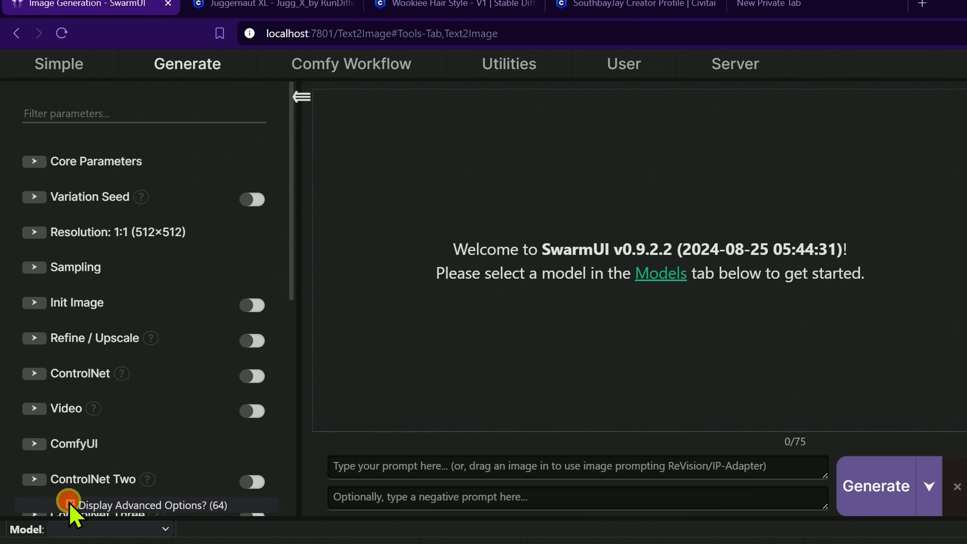
pyautogui.scroll(-5, 80, 396)
pyautogui.scroll(-5, 80, 404)
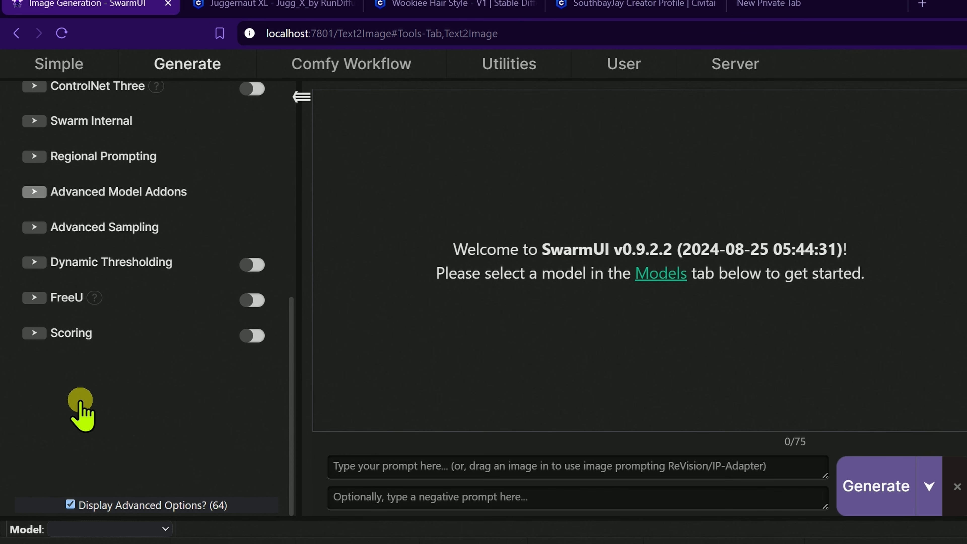
pyautogui.scroll(2, 81, 392)
pyautogui.scroll(8, 146, 385)
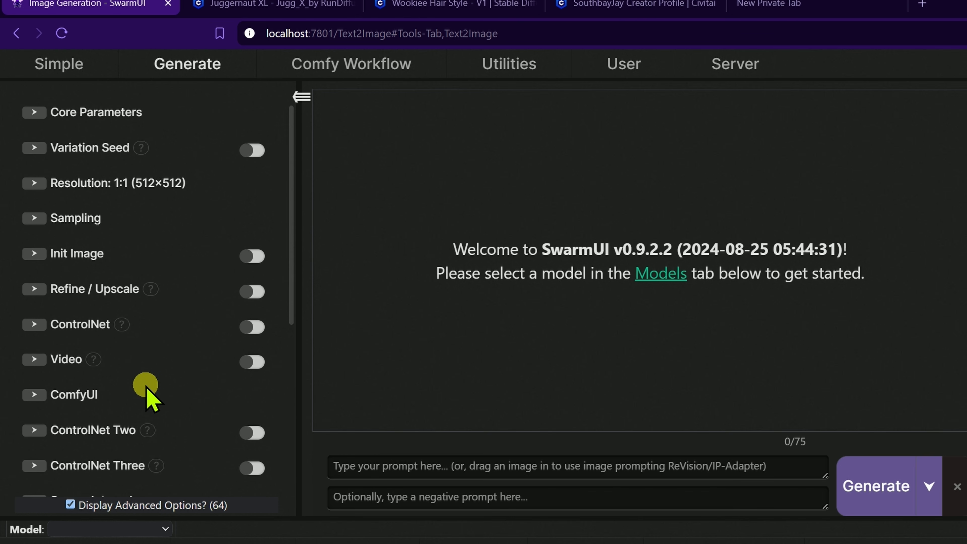
pyautogui.scroll(-8, 157, 371)
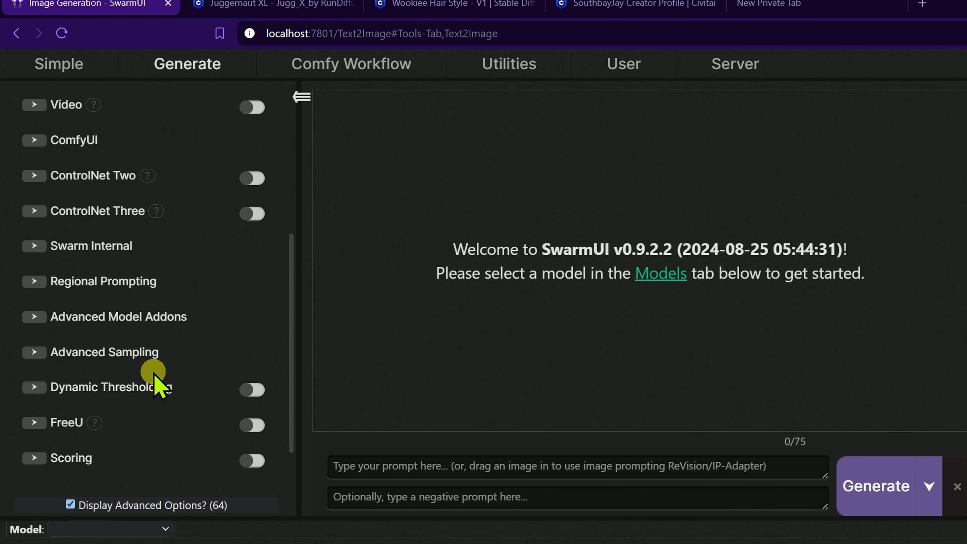
pyautogui.scroll(8, 167, 358)
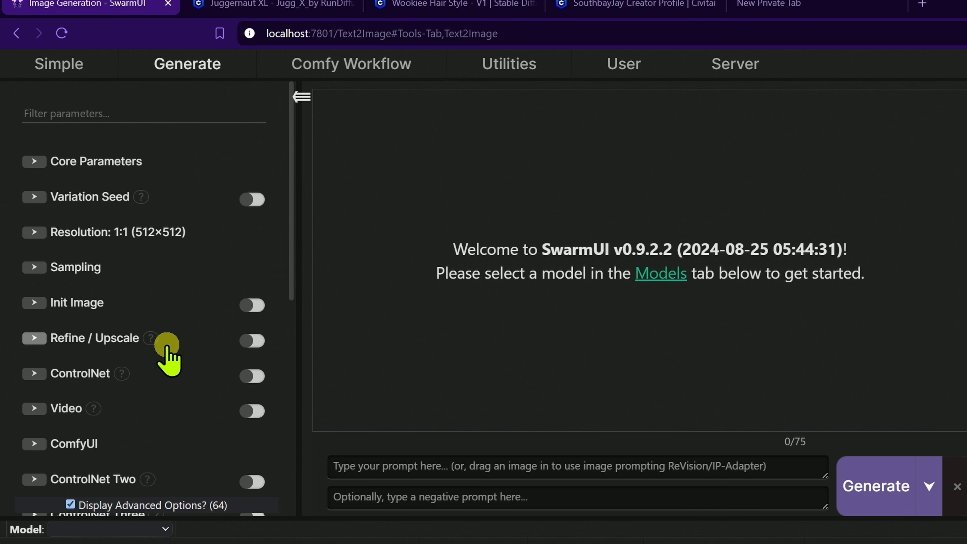
pyautogui.click(62, 162)
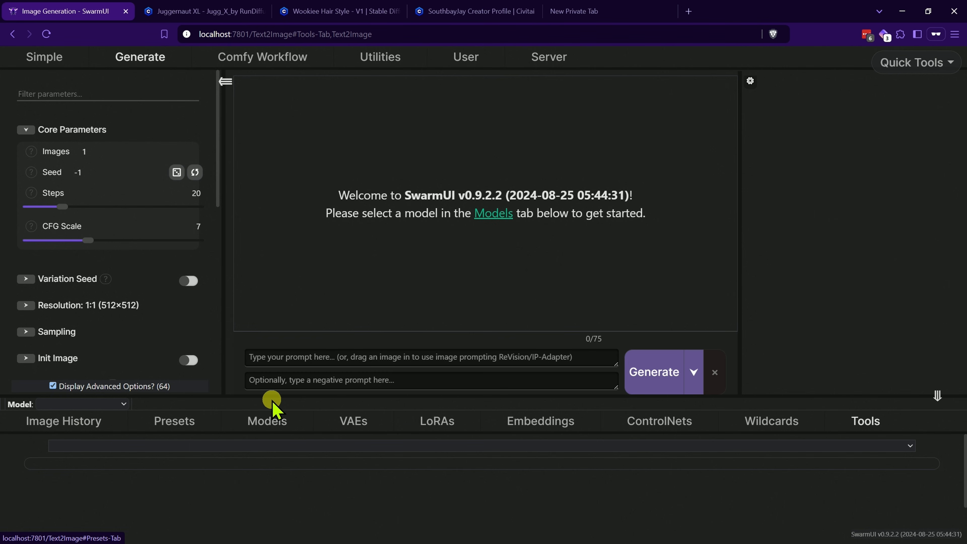
# - Try collapsing, restoring and resizing the lower panel that holds the history, models and tools
pyautogui.moveTo(275, 396); pyautogui.dragTo(275, 397)
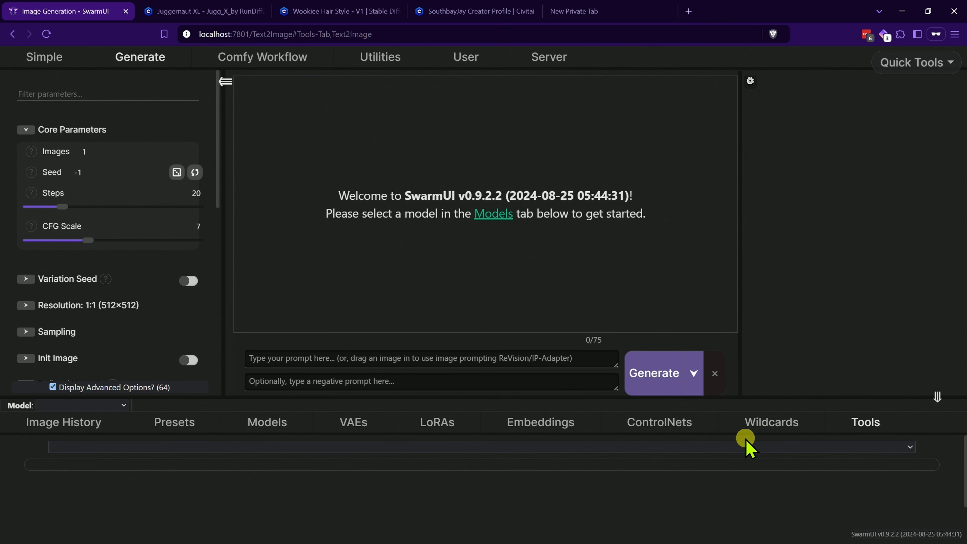
pyautogui.click(937, 397)
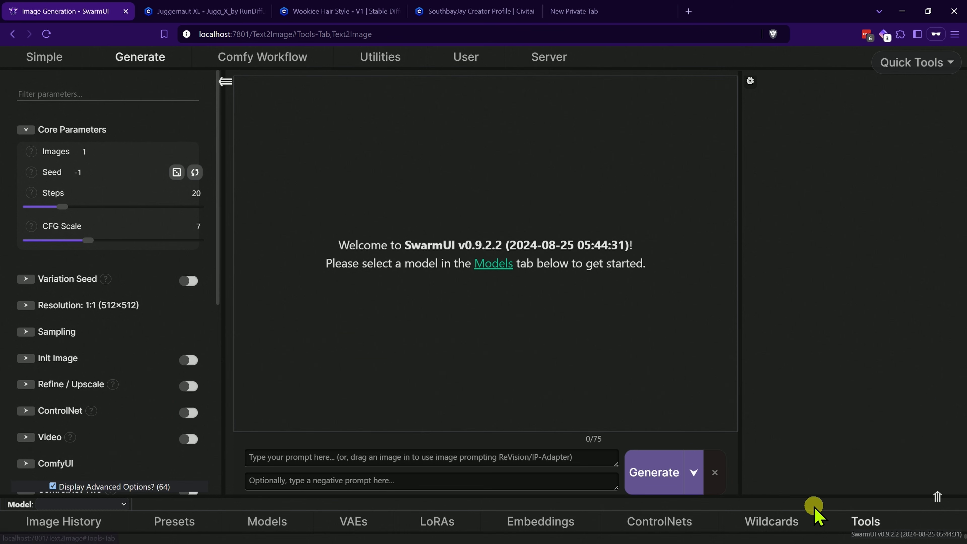
pyautogui.click(935, 496)
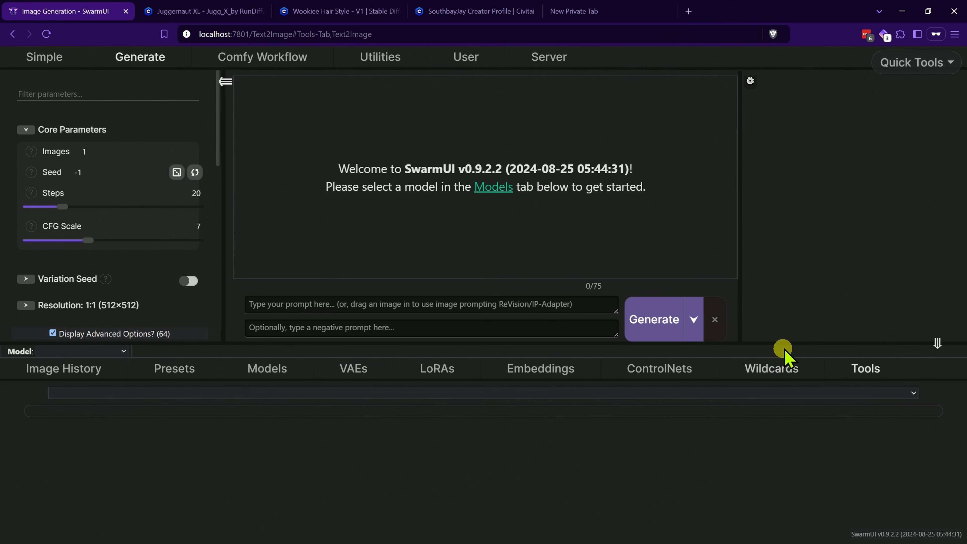
pyautogui.moveTo(782, 343); pyautogui.dragTo(764, 403)
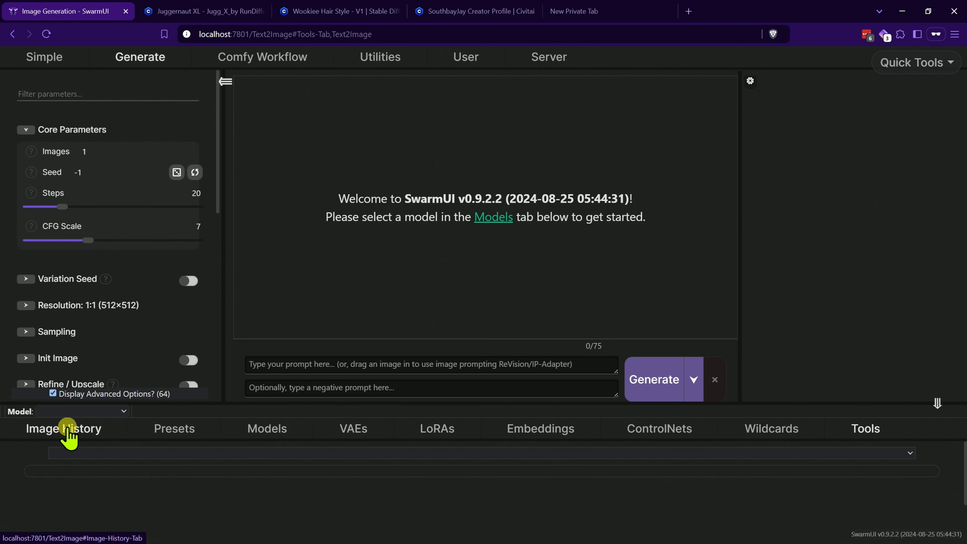
# - Show the Image History and, after trying other layout sizes, enlarge its panel to about half the window height
pyautogui.click(69, 431)
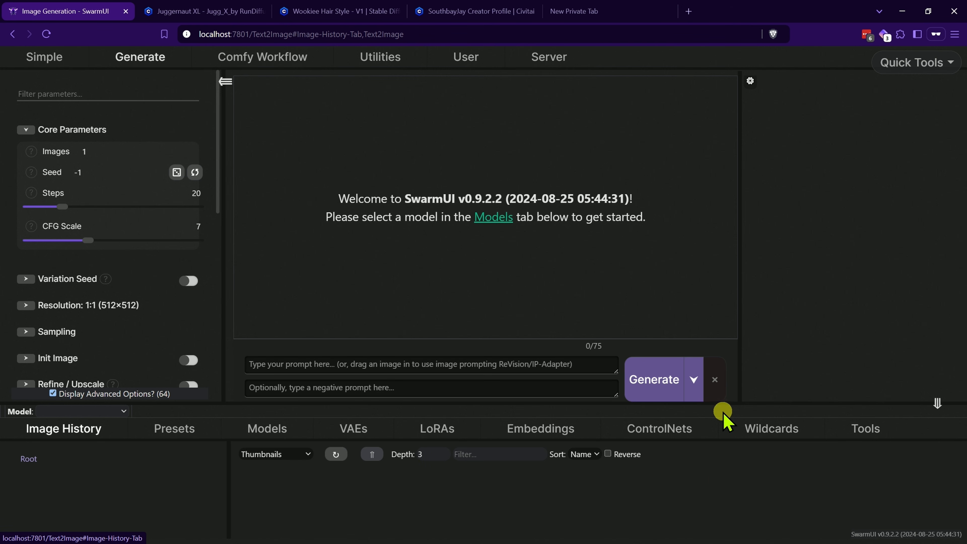
pyautogui.moveTo(732, 403); pyautogui.dragTo(719, 182)
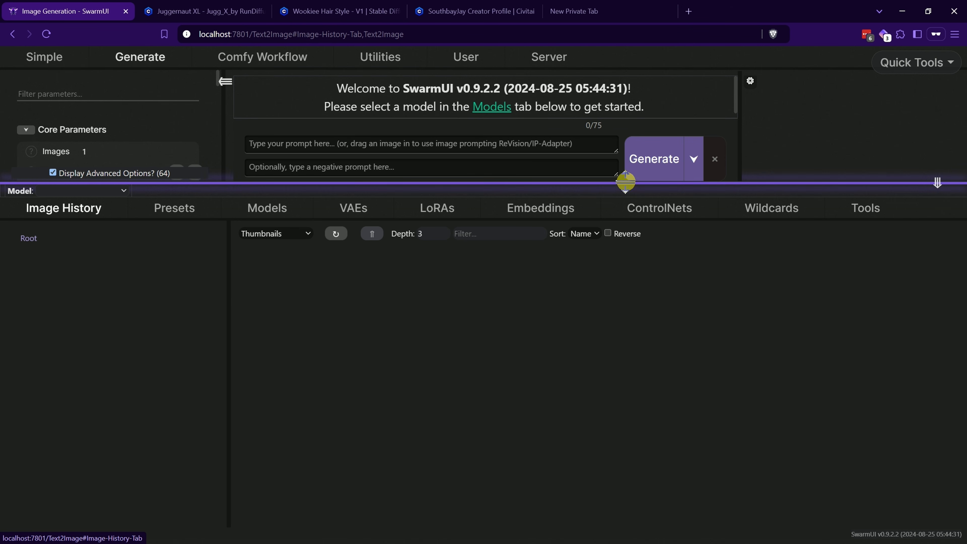
pyautogui.moveTo(626, 183); pyautogui.dragTo(632, 472)
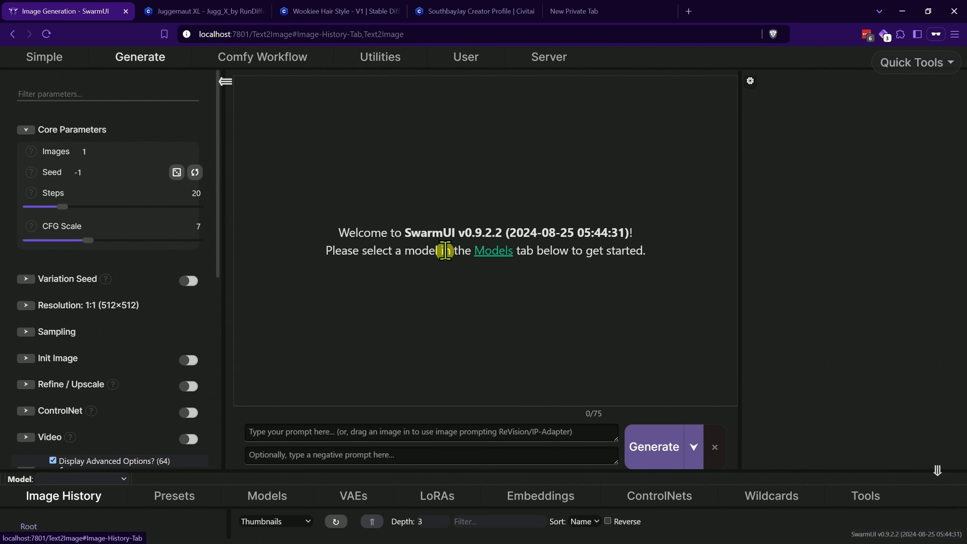
pyautogui.click(225, 81)
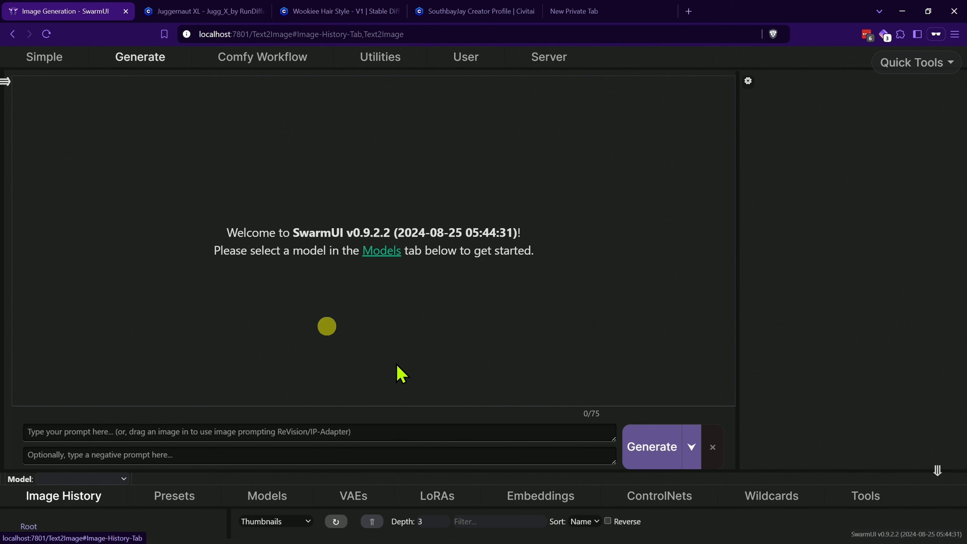
pyautogui.click(6, 82)
pyautogui.moveTo(593, 470); pyautogui.dragTo(631, 288)
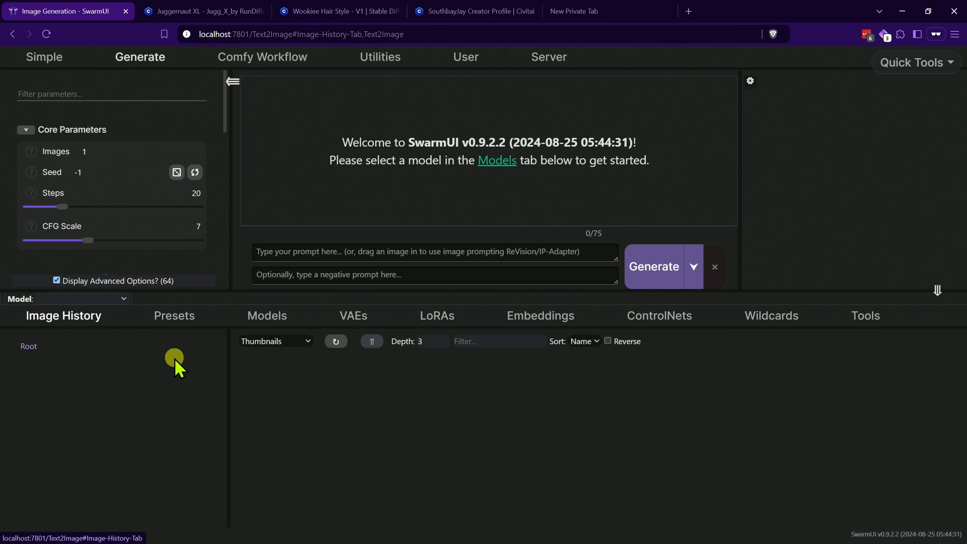
# - Check the presets, and select Flux/flux1-schnell-fp8 from the available models as the active model
pyautogui.click(173, 315)
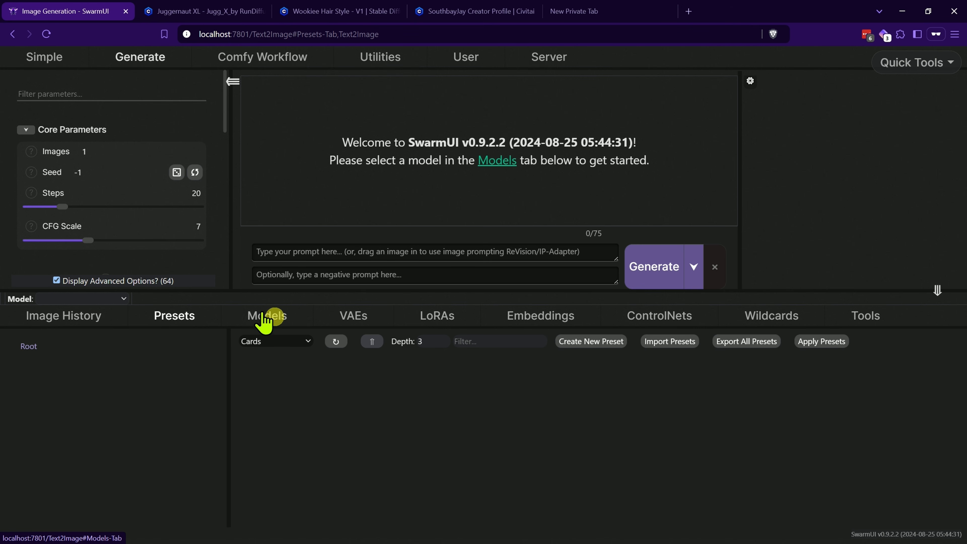
pyautogui.click(271, 318)
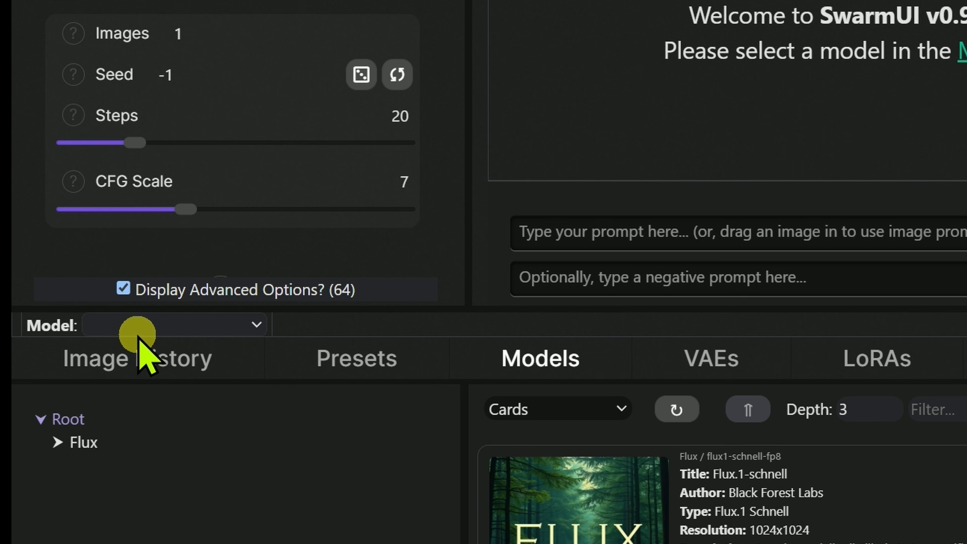
pyautogui.click(541, 518)
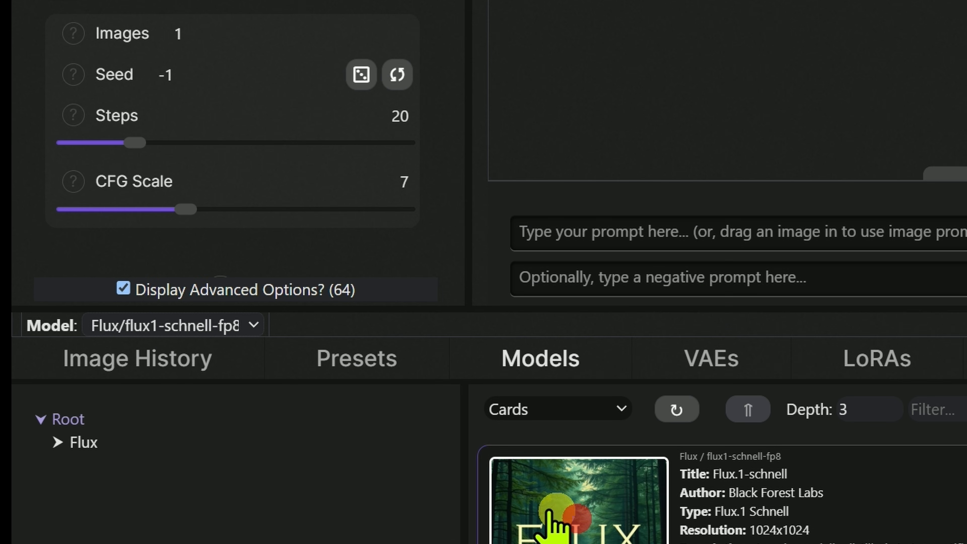
pyautogui.click(245, 325)
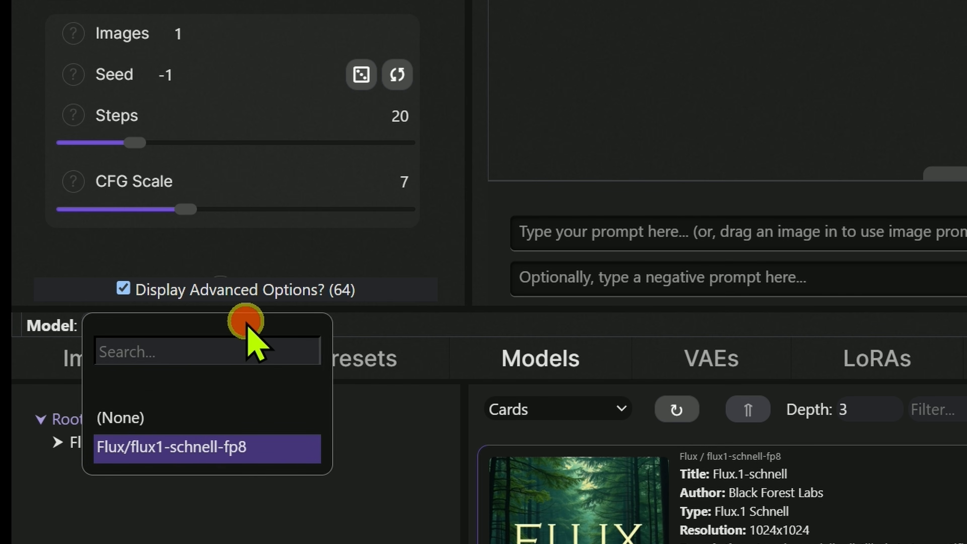
pyautogui.click(388, 336)
pyautogui.click(546, 356)
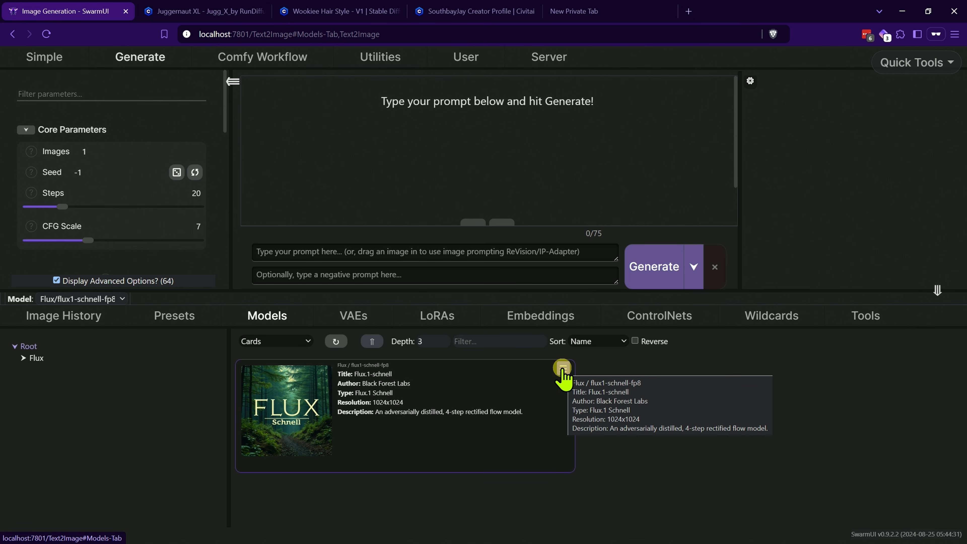
# - Inspect the metadata of the Flux.1-schnell model, including its standard resolution, and close it without changes
pyautogui.click(562, 367)
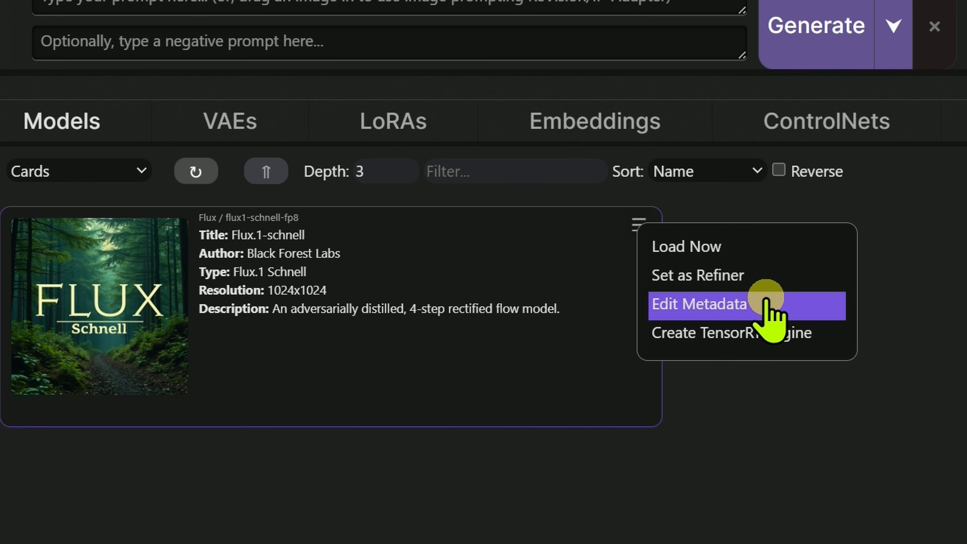
pyautogui.click(717, 299)
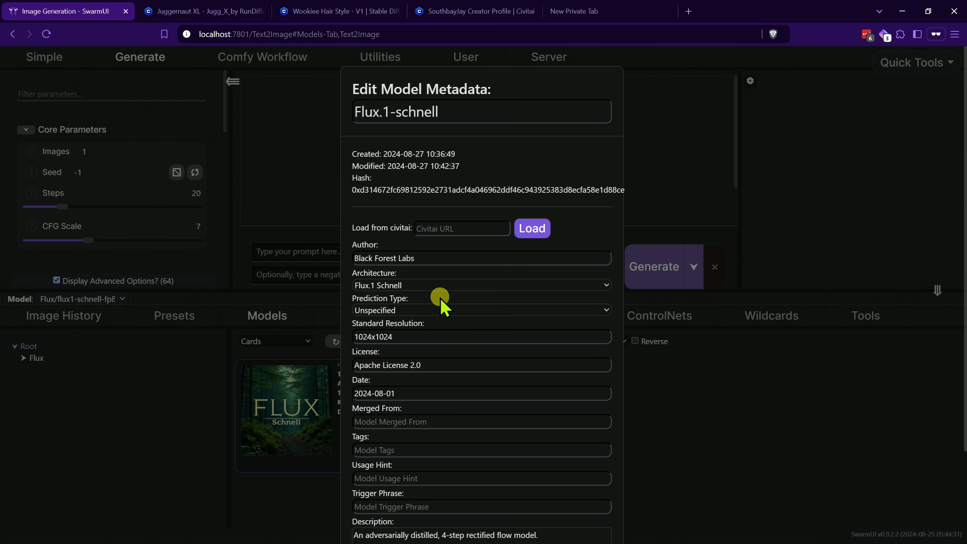
pyautogui.click(422, 343)
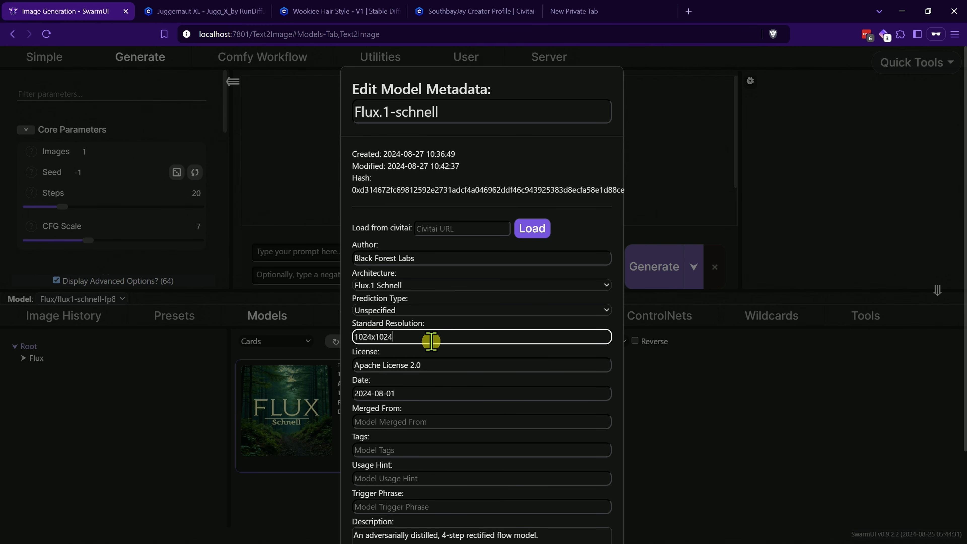
pyautogui.click(743, 110)
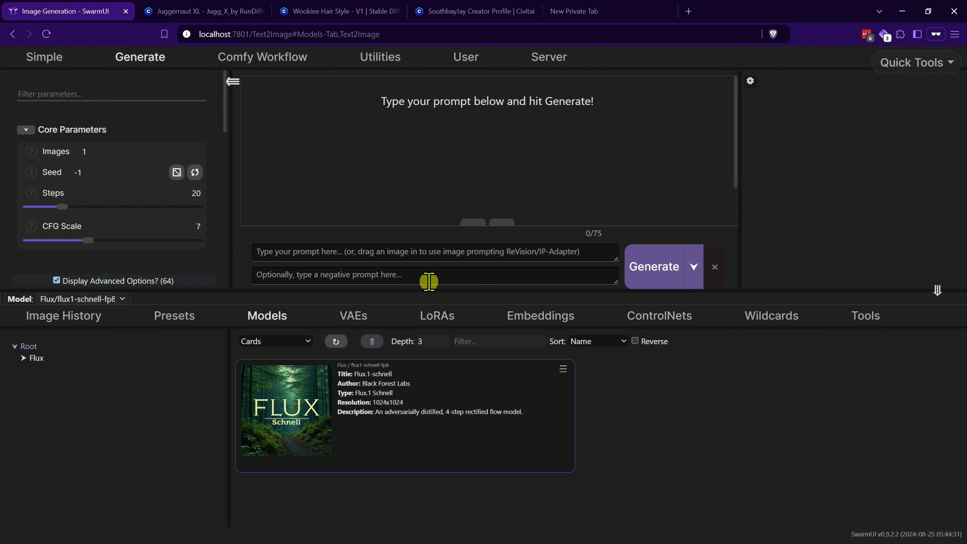
# - View the available VAEs and LoRAs, reduce the lower panel to about a third of the window height, and check the LoRA display formats
pyautogui.click(354, 318)
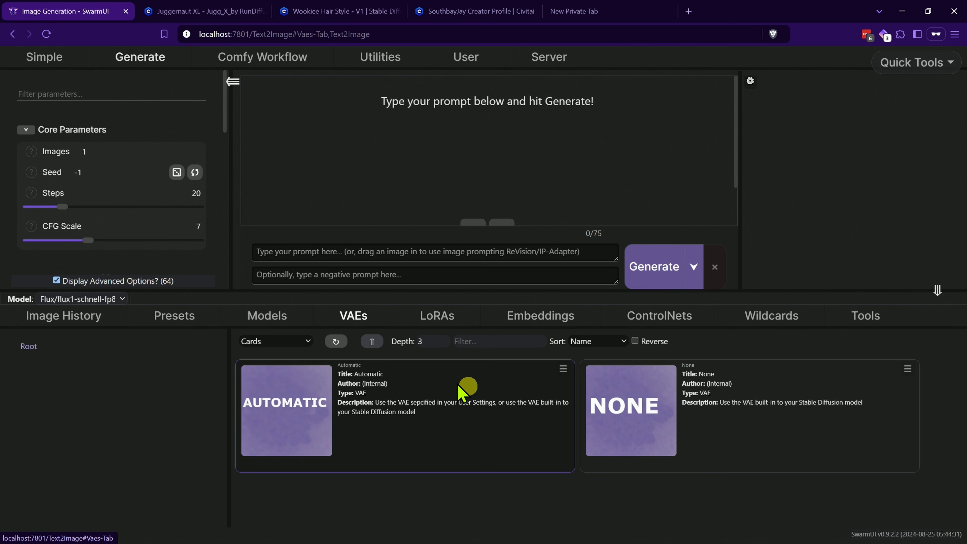
pyautogui.click(443, 315)
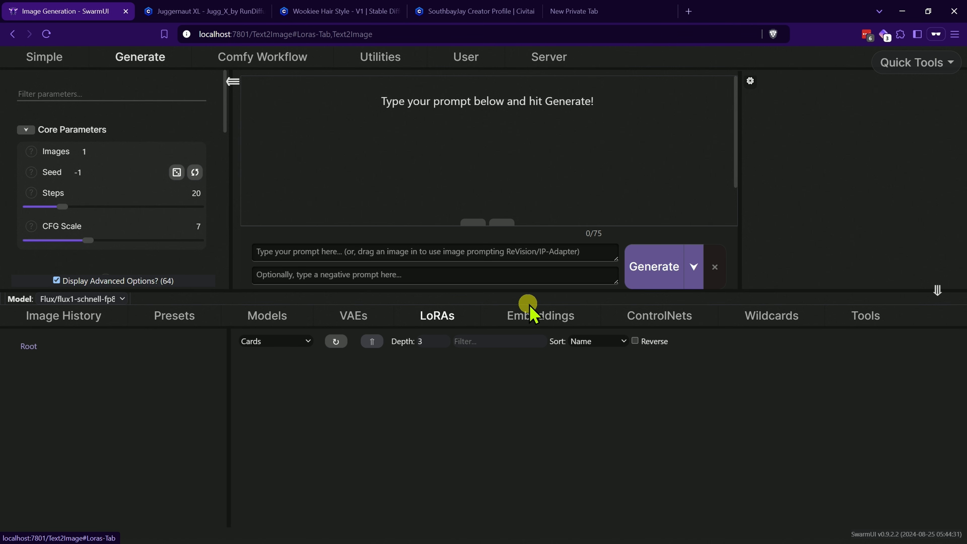
pyautogui.moveTo(542, 290); pyautogui.dragTo(496, 358)
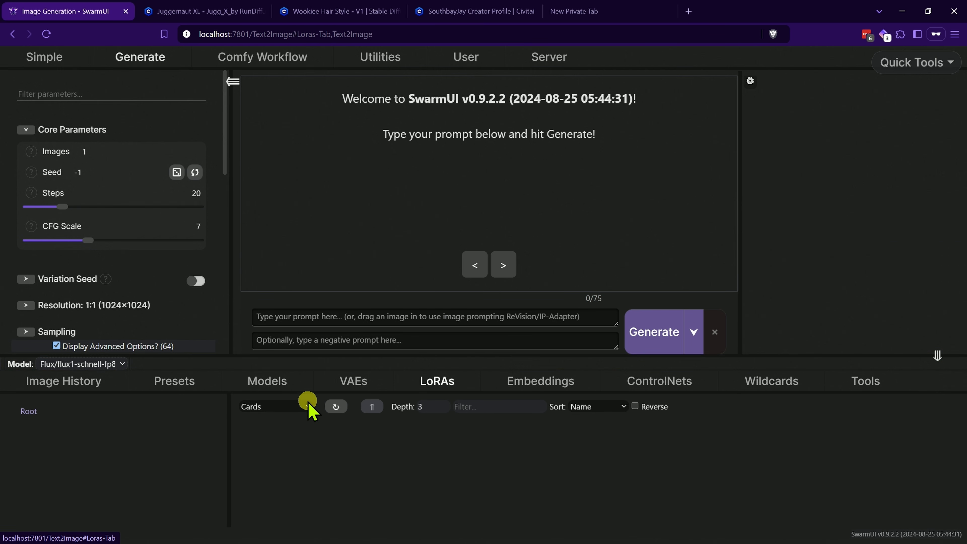
pyautogui.click(300, 406)
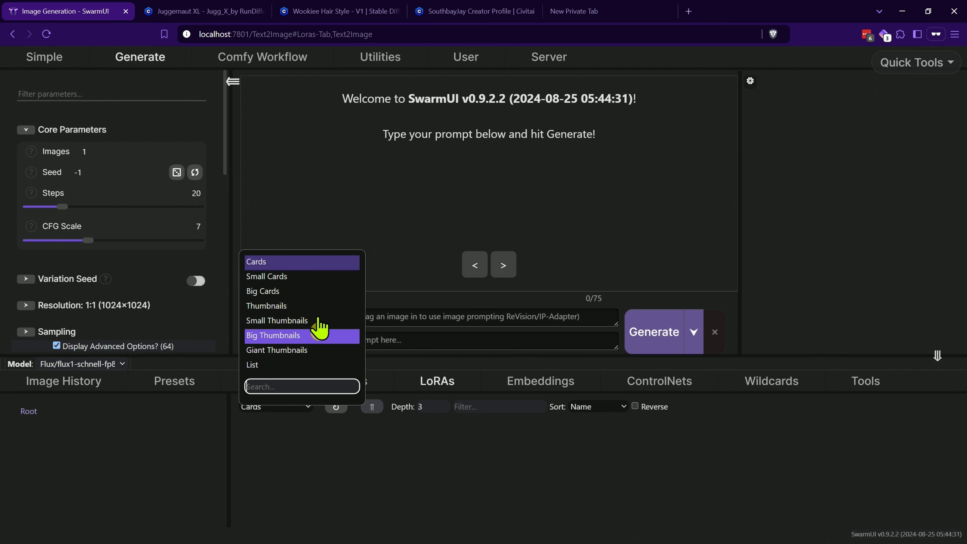
# - Switch to the other SwarmUI window containing imported presets, maximize it and look through the preset cards
pyautogui.click(352, 484)
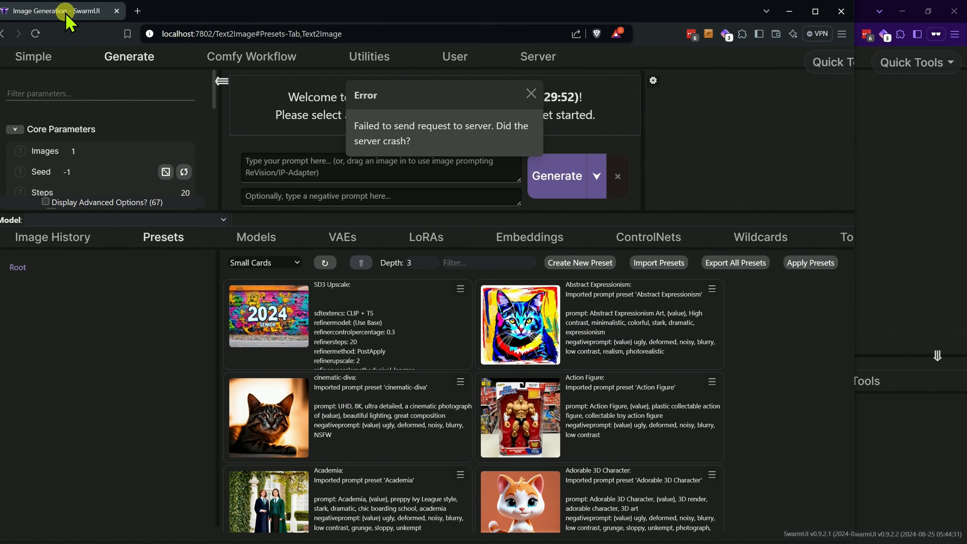
pyautogui.click(815, 11)
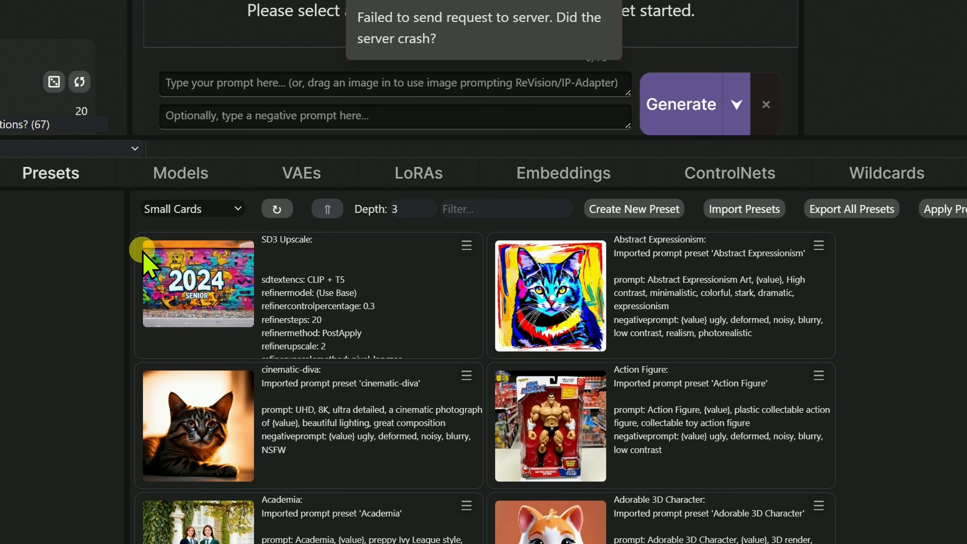
pyautogui.scroll(-3, 454, 332)
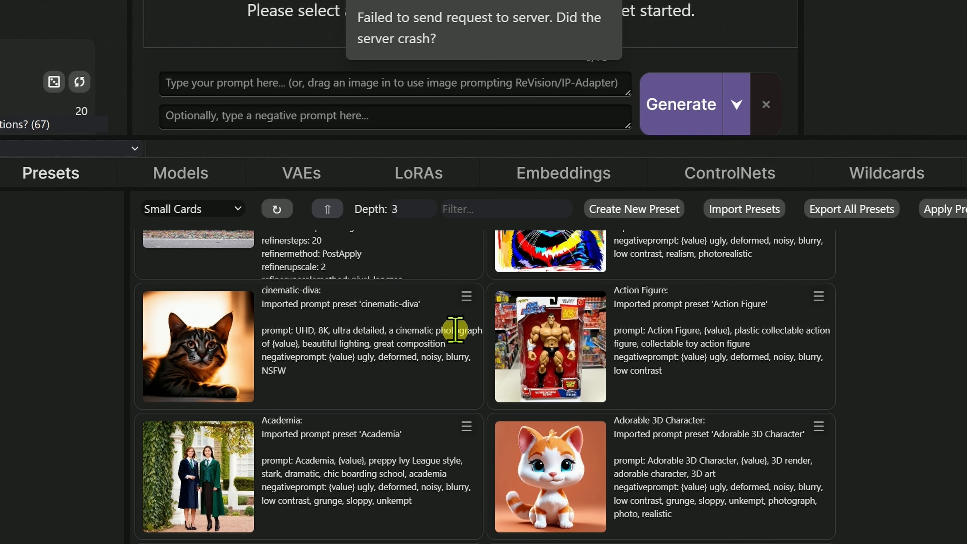
pyautogui.scroll(3, 403, 377)
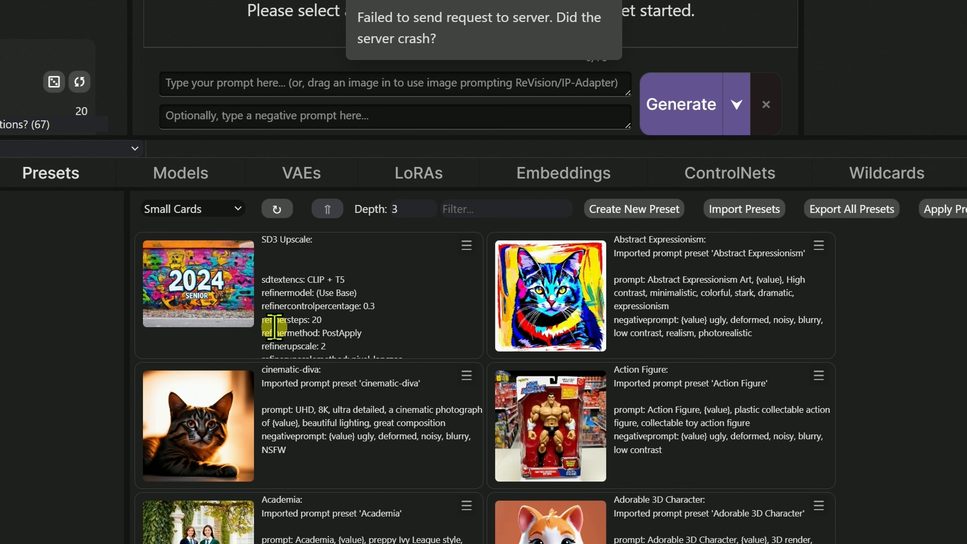
# - Compare the presets displayed as Cards, Thumbnails, Big Thumbnails and List, and leave them displayed as Cards
pyautogui.click(224, 214)
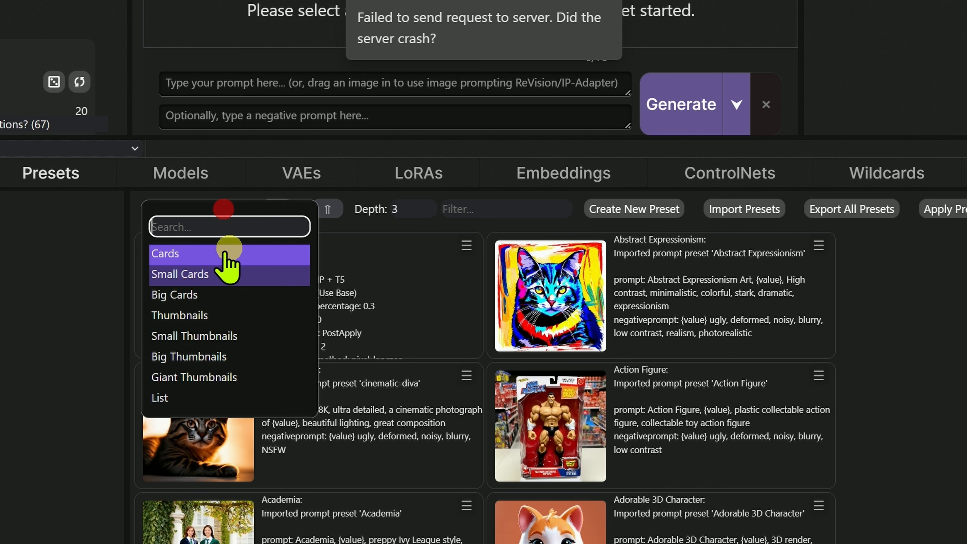
pyautogui.click(230, 251)
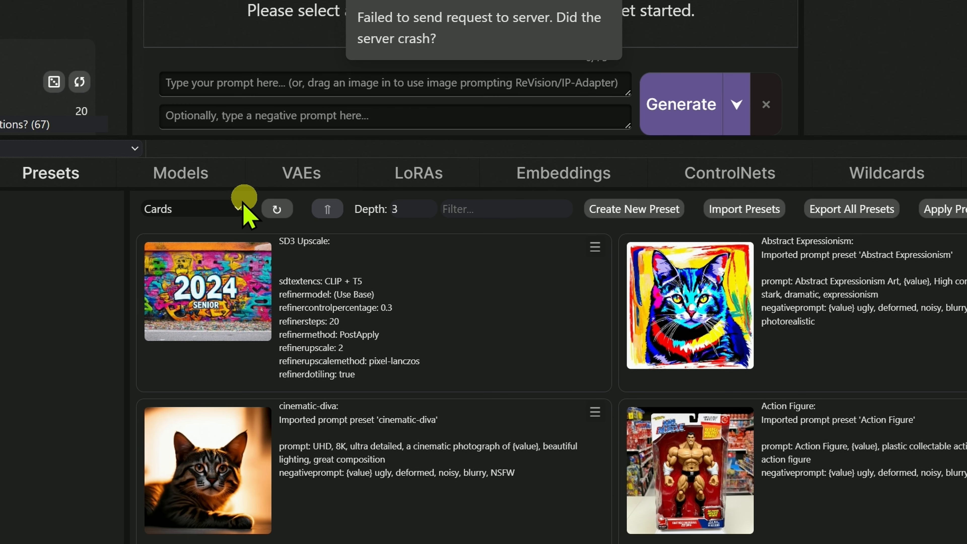
pyautogui.click(238, 209)
pyautogui.click(195, 321)
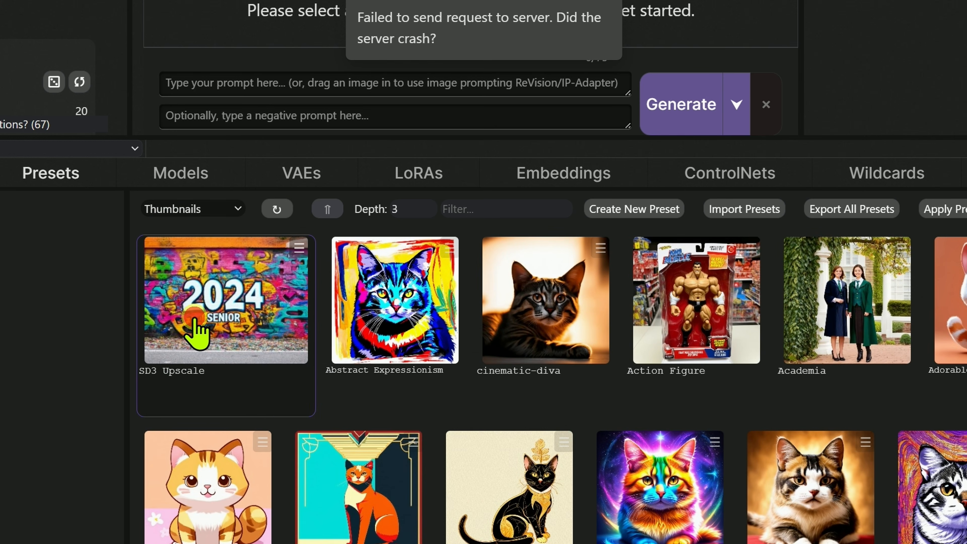
pyautogui.click(216, 209)
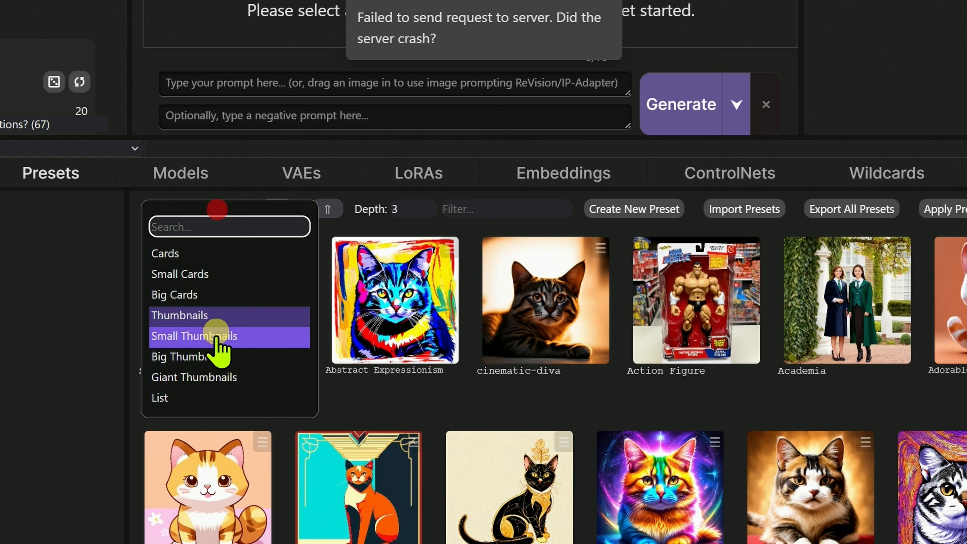
pyautogui.click(215, 357)
pyautogui.click(210, 210)
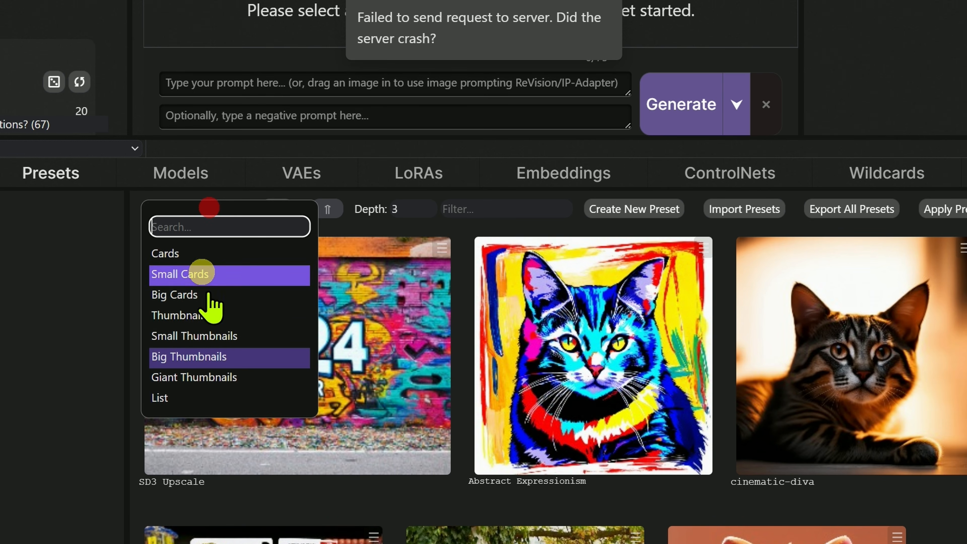
pyautogui.click(197, 254)
pyautogui.click(204, 209)
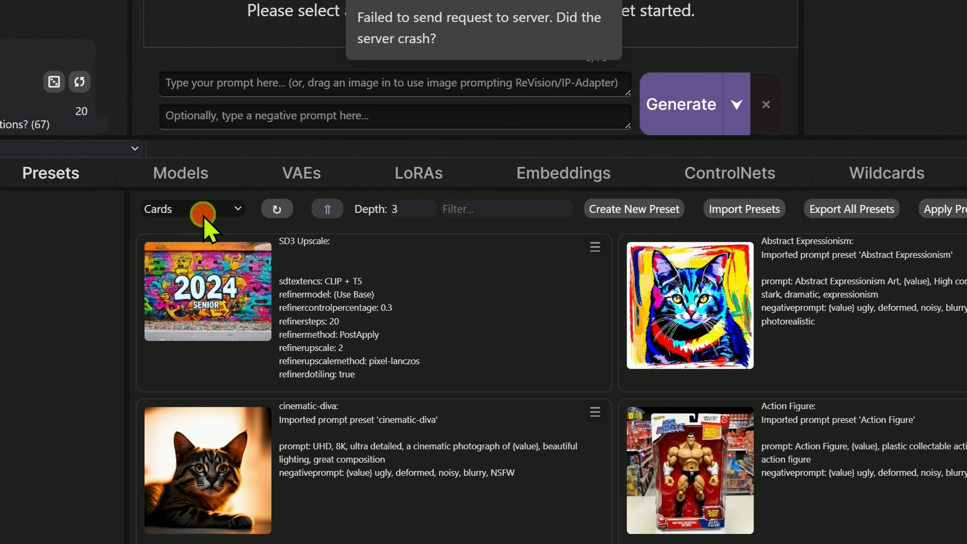
pyautogui.click(202, 396)
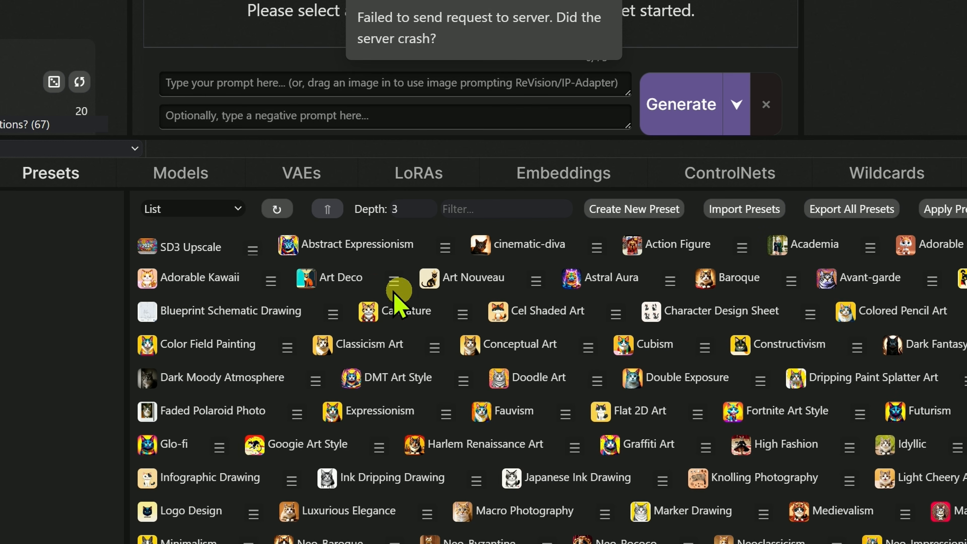
pyautogui.click(235, 210)
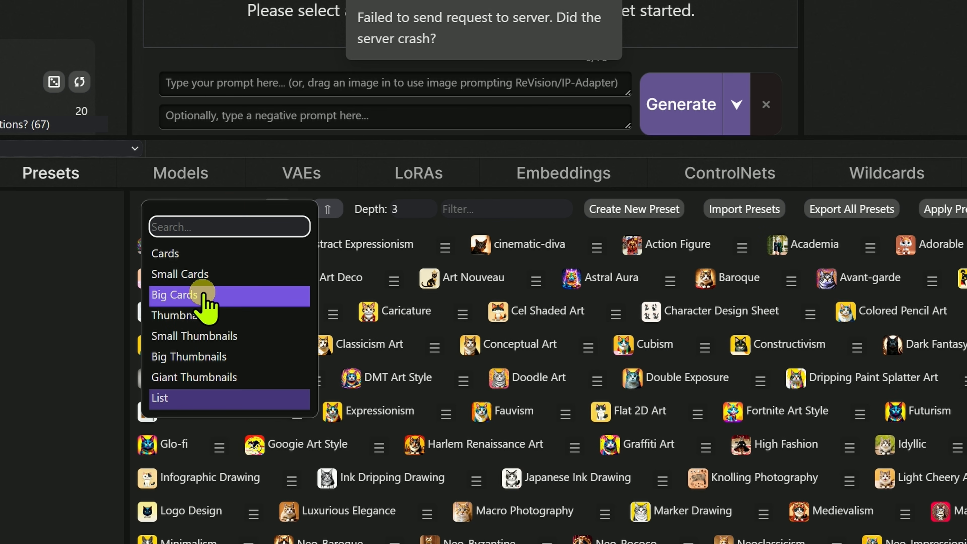
pyautogui.click(194, 254)
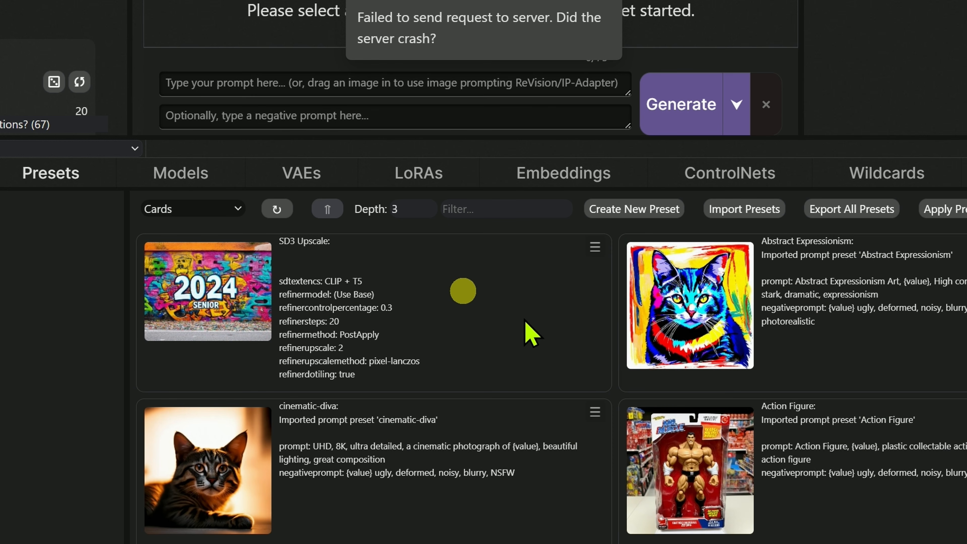
# - Filter the presets by "clay", and clear the filter to show all presets again
pyautogui.click(502, 209)
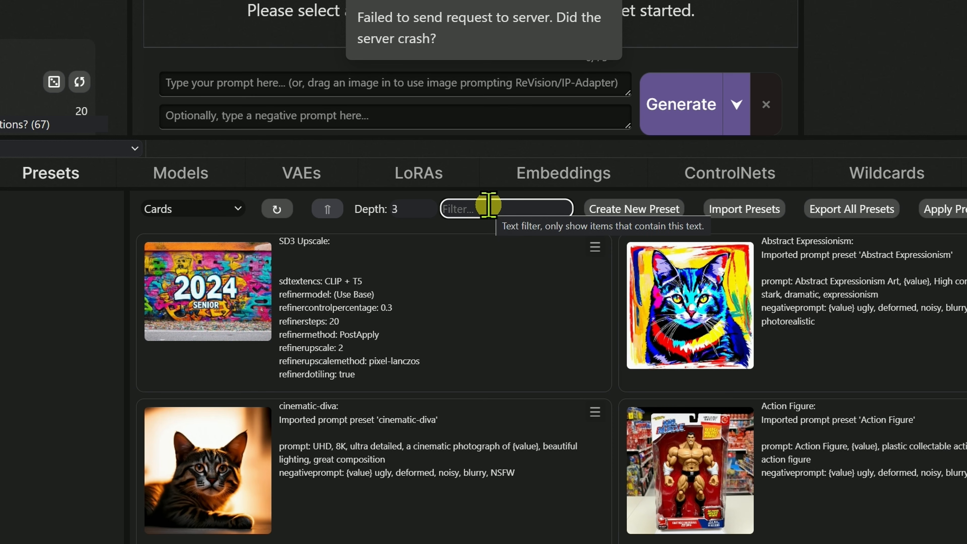
pyautogui.write('clay')
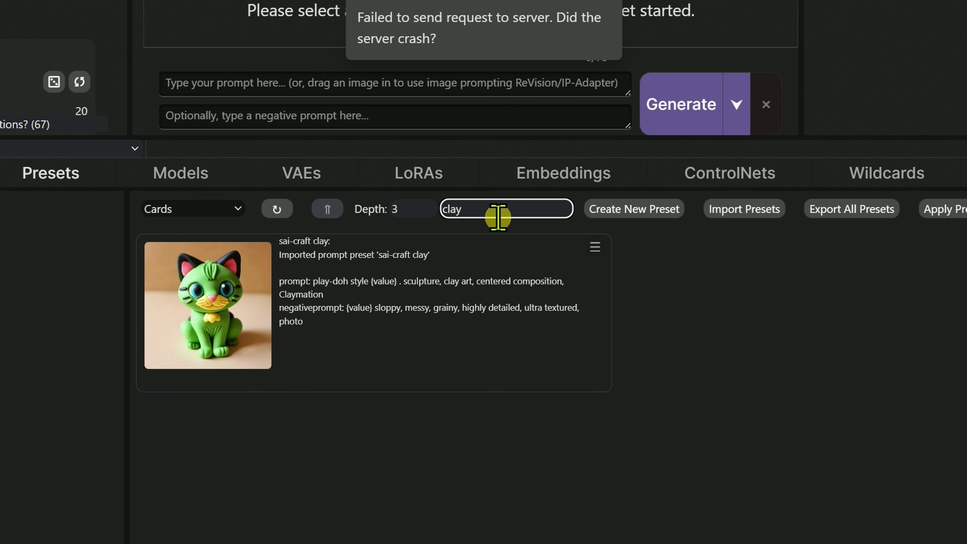
pyautogui.press('BackSpace')
pyautogui.press('BackSpace')
pyautogui.press('BackSpace')
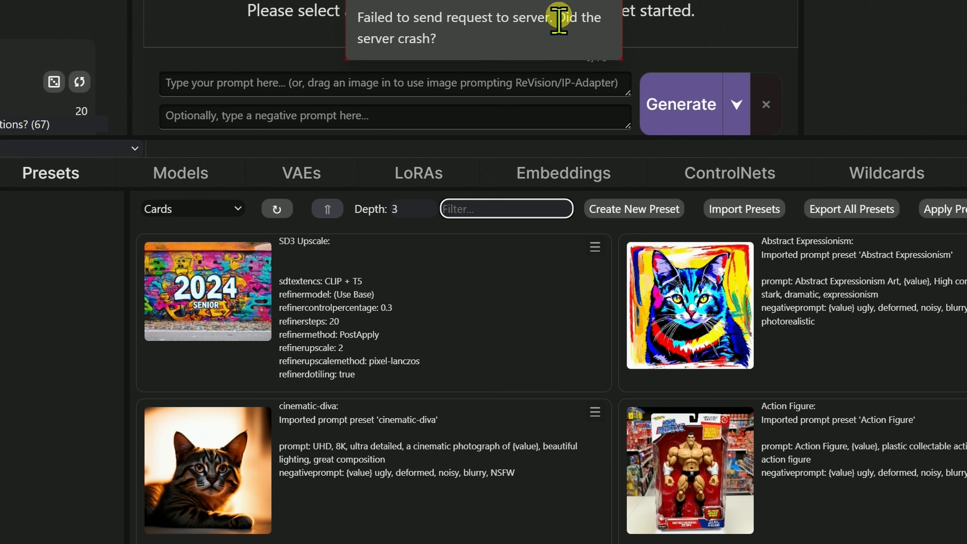
# - Open the SD3 Upscale preset for editing, check its Use Image option and parameters, and close it without saving
pyautogui.click(595, 247)
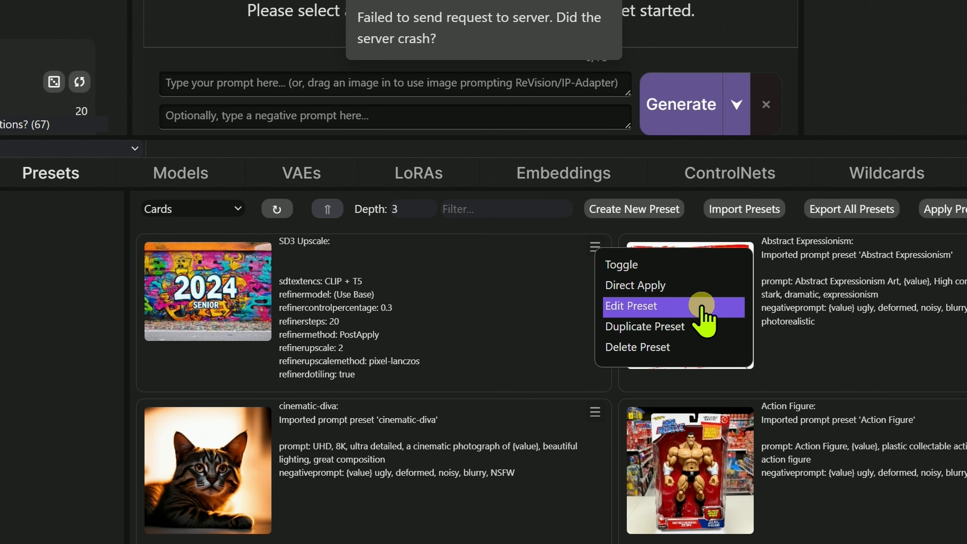
pyautogui.click(672, 307)
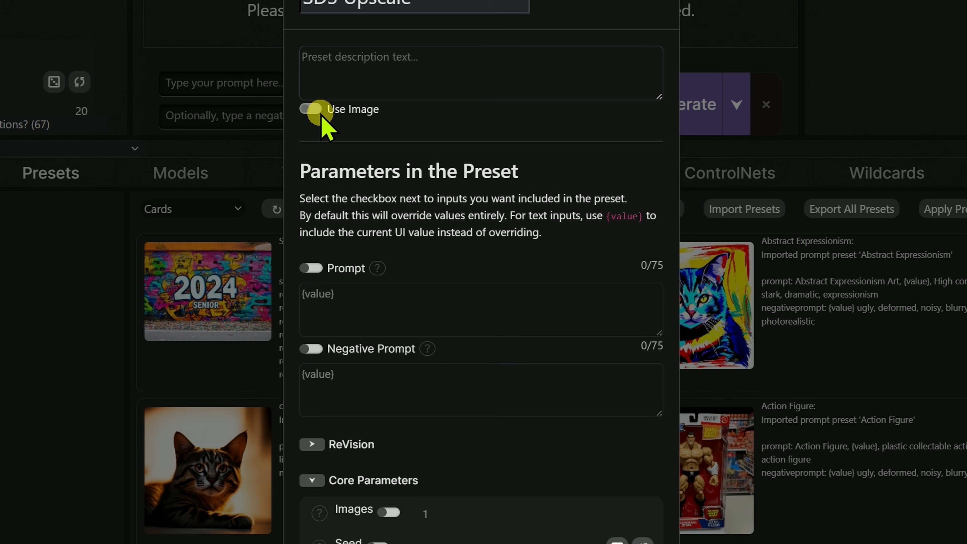
pyautogui.click(313, 109)
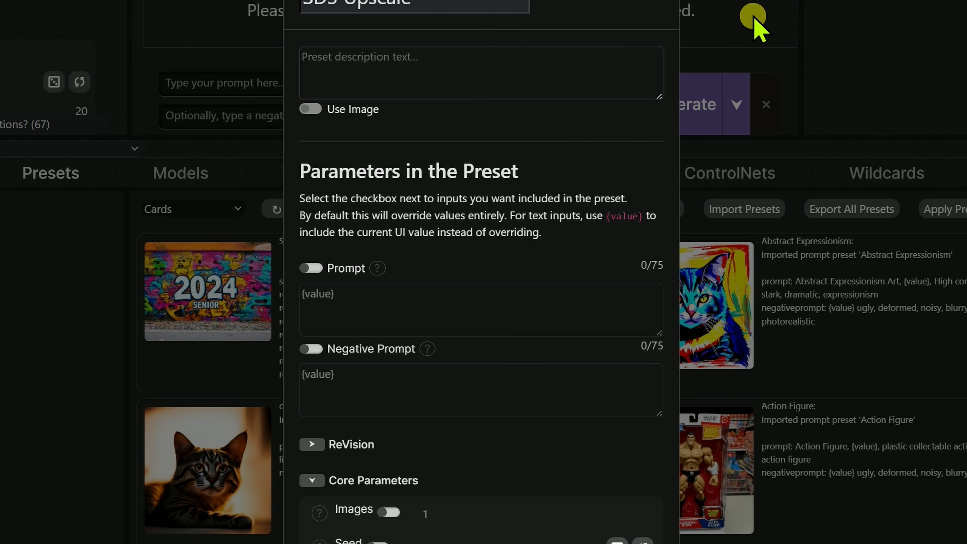
pyautogui.click(776, 187)
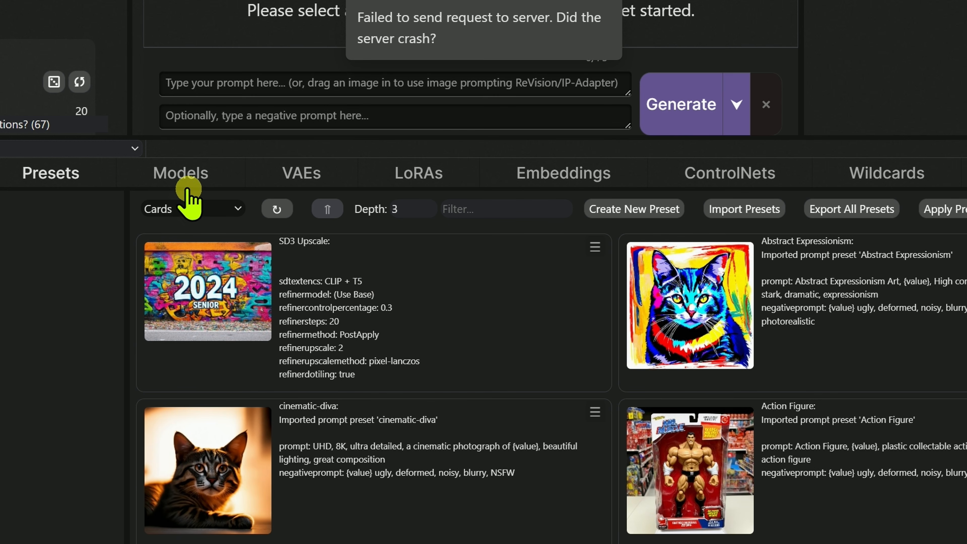
# - Browse the collection of models in the SwarmUI window that contains the imported presets
pyautogui.click(174, 178)
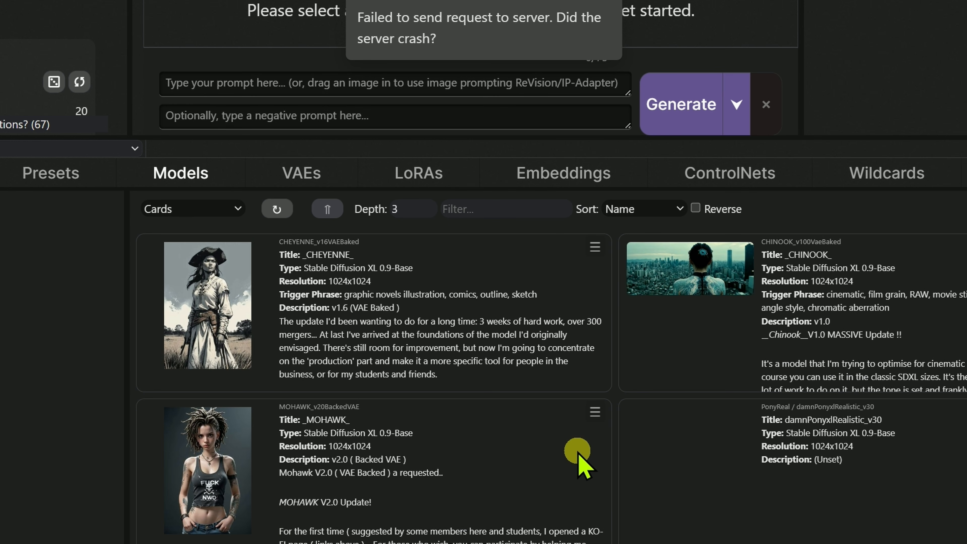
pyautogui.scroll(-8, 533, 438)
pyautogui.scroll(5, 506, 419)
pyautogui.scroll(5, 502, 417)
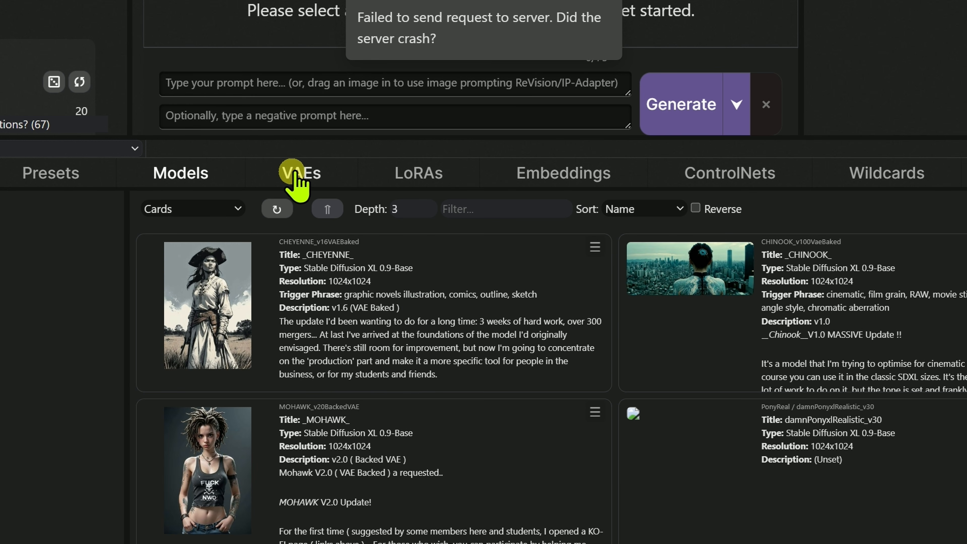
# - Check the LoRAs, return to the SwarmUI window with the Flux model, and view its ControlNets and Wildcards
pyautogui.click(406, 176)
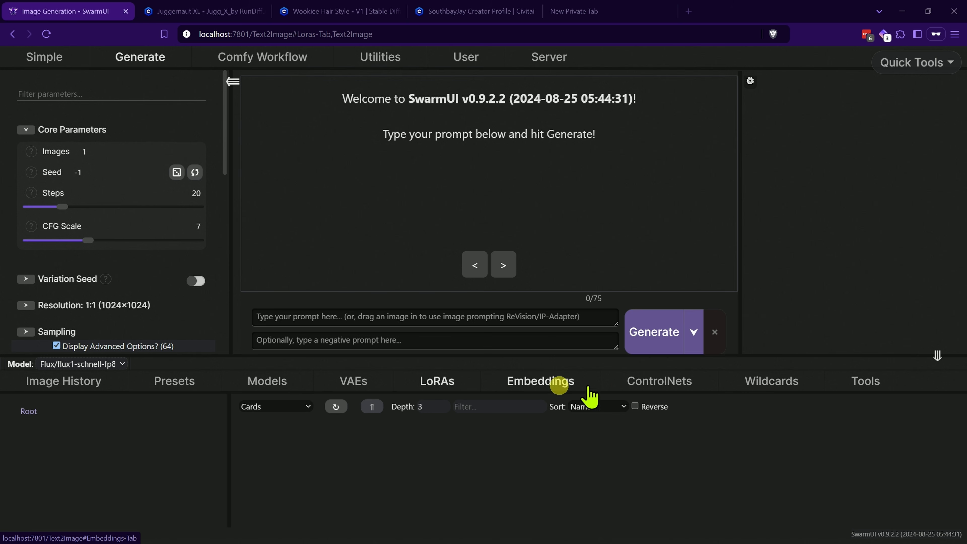
pyautogui.click(726, 173)
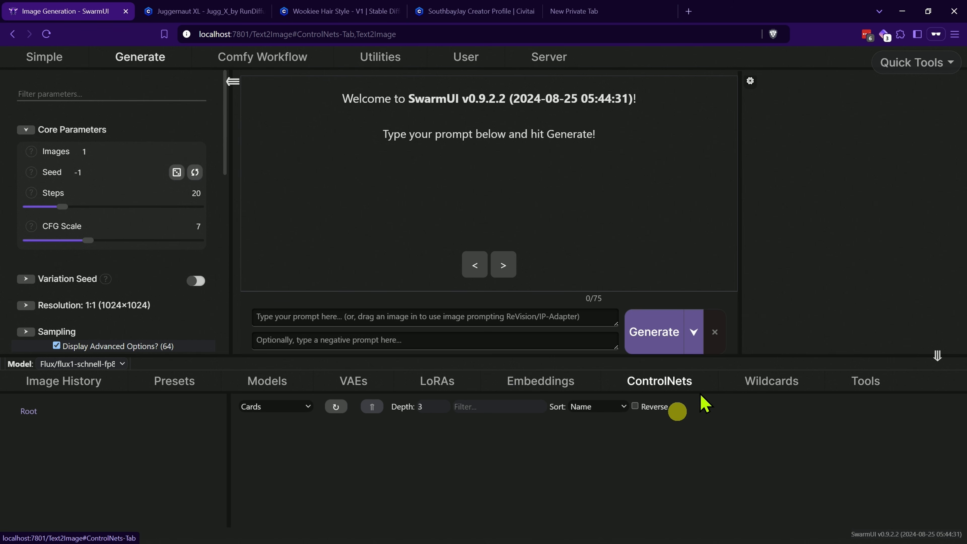
pyautogui.click(789, 381)
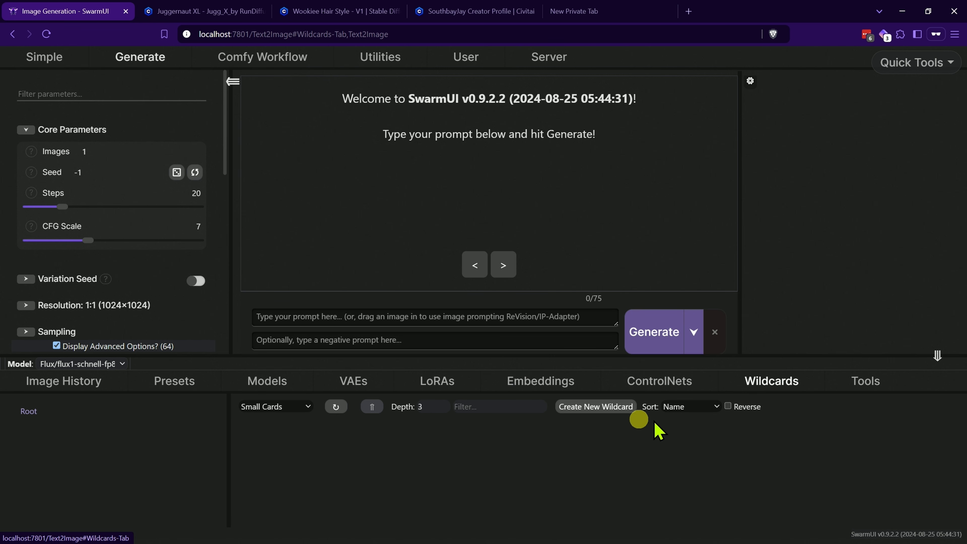
# - Choose the Grid Generator among the tools and examine its output and grid options
pyautogui.click(867, 381)
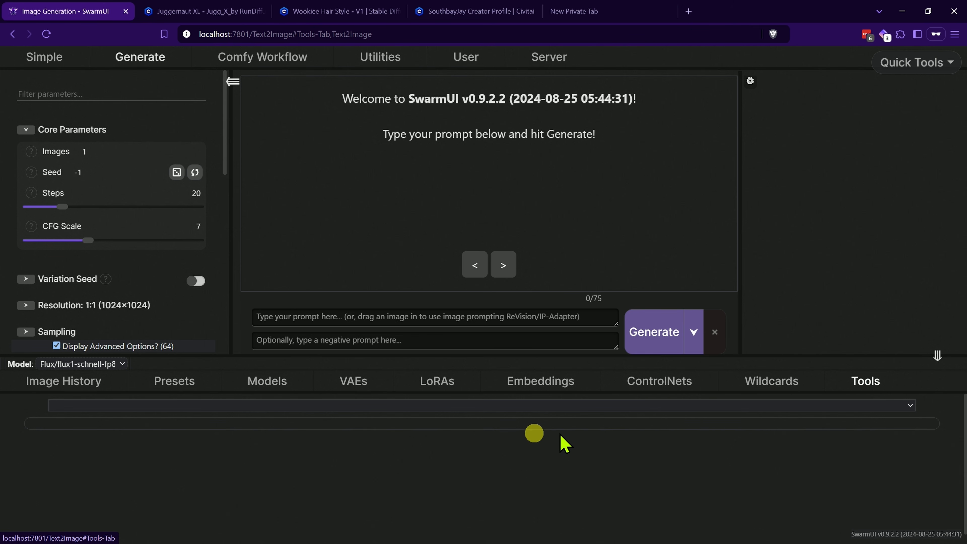
pyautogui.click(691, 404)
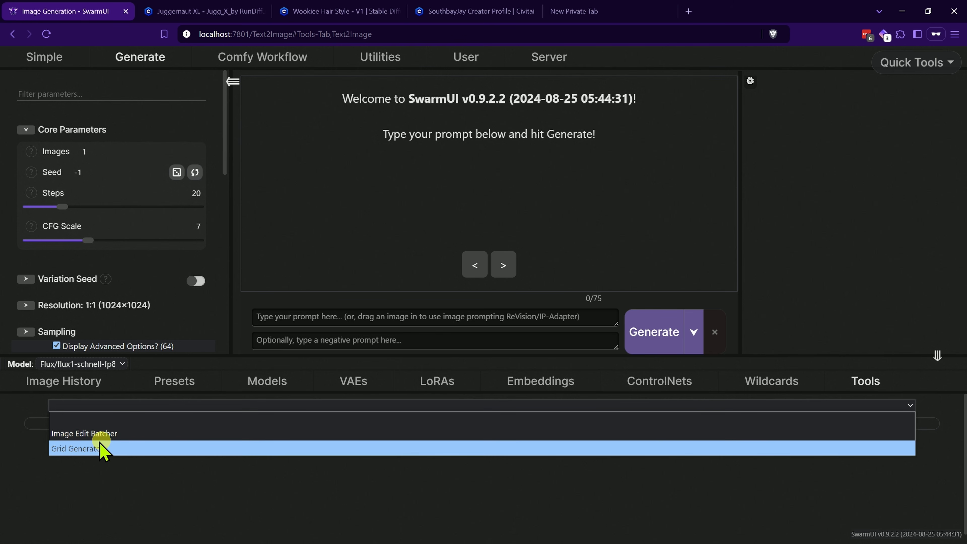
pyautogui.click(92, 449)
pyautogui.scroll(-5, 132, 301)
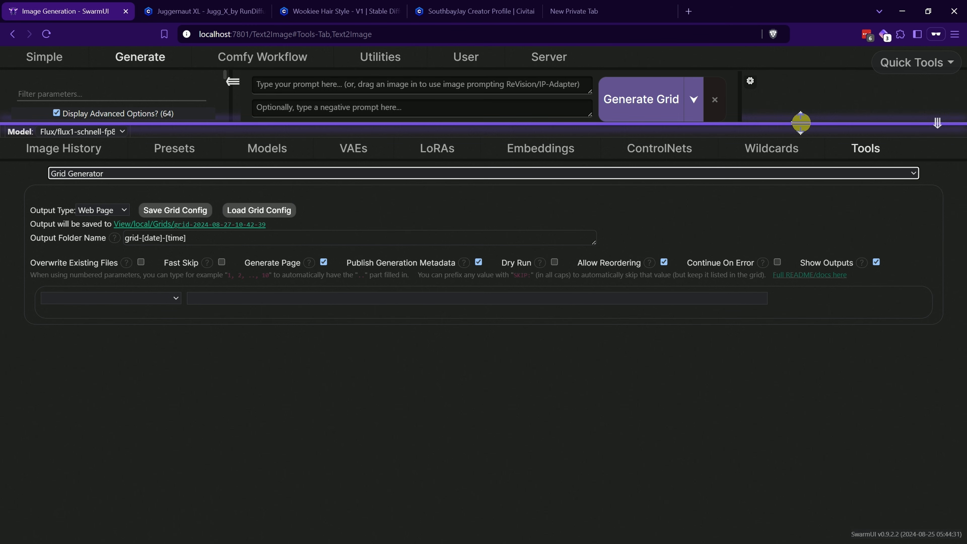
# - Reduce the lower panel back to about a third of the window height and show the available models in it
pyautogui.moveTo(800, 123); pyautogui.dragTo(783, 362)
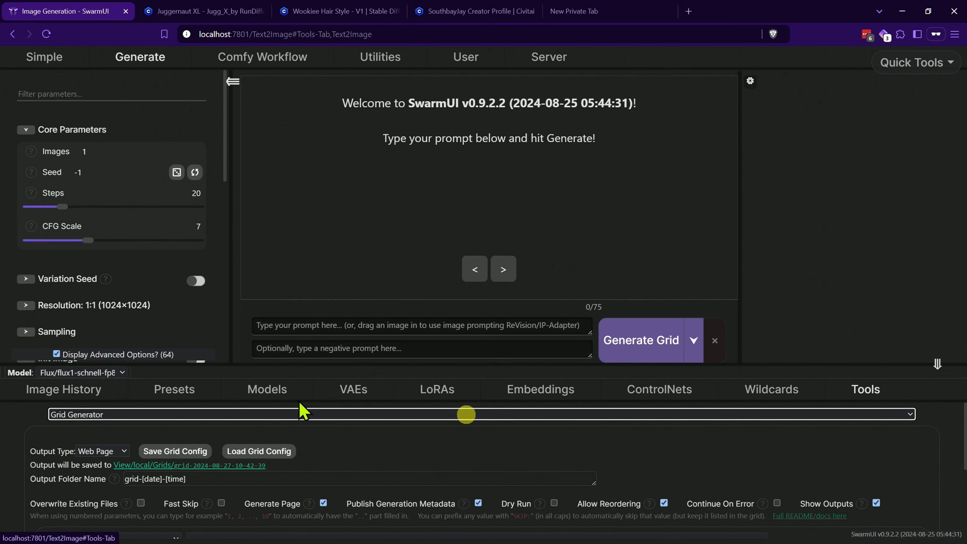
pyautogui.click(274, 401)
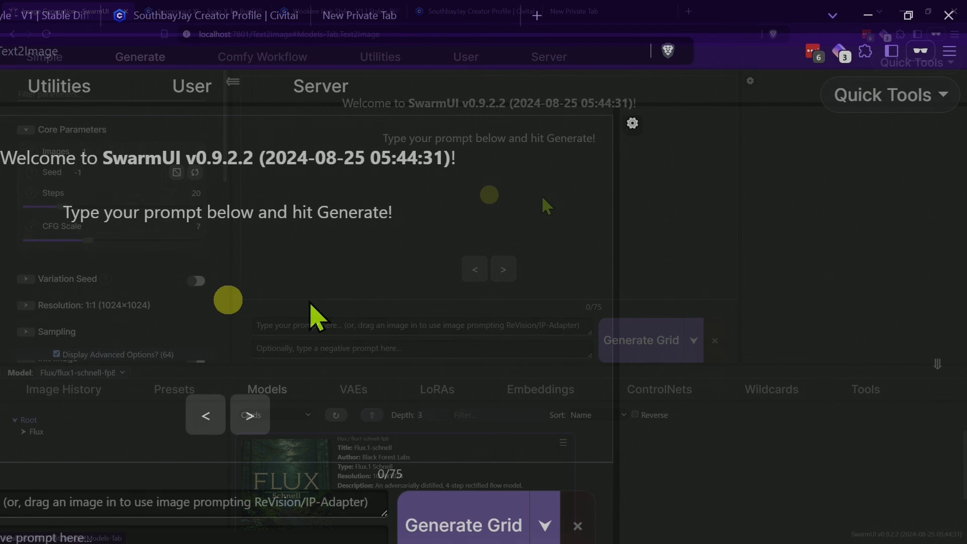
pyautogui.click(927, 93)
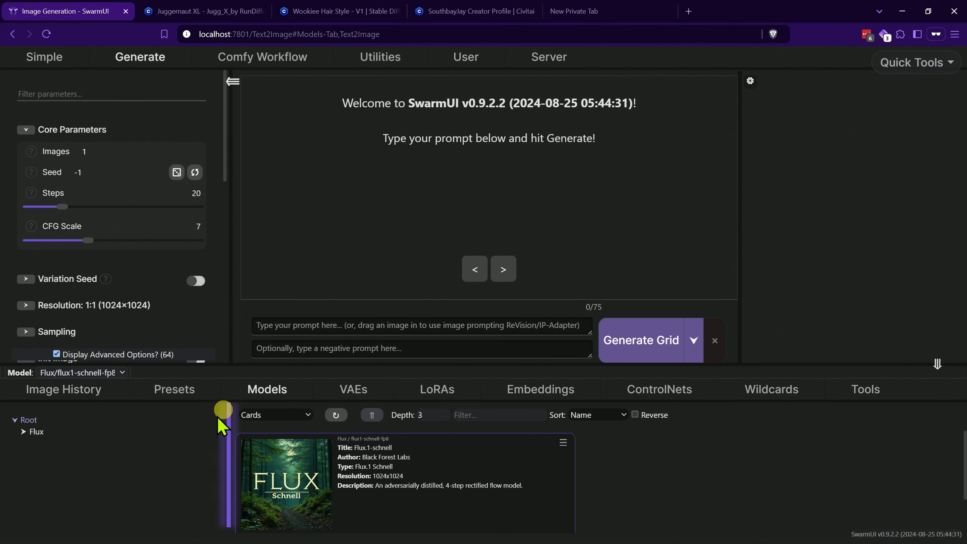
# - Examine the parameters offered for a new preset, discard the form, and view the alternative generate actions
pyautogui.click(178, 392)
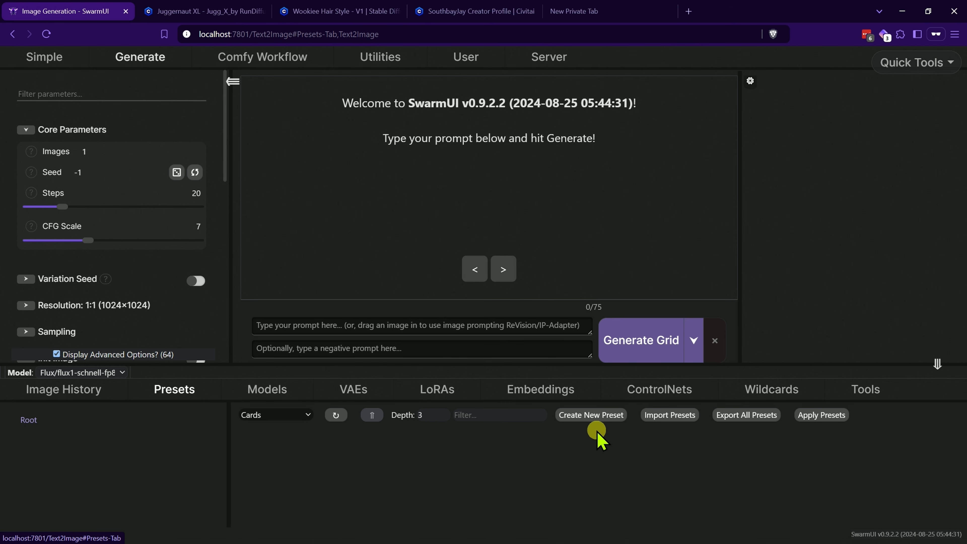
pyautogui.click(596, 415)
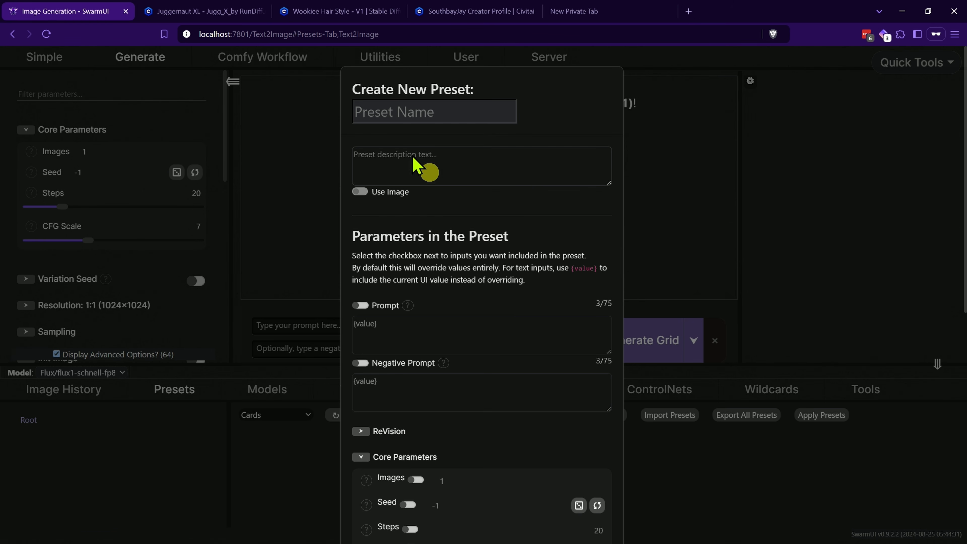
pyautogui.scroll(-5, 487, 259)
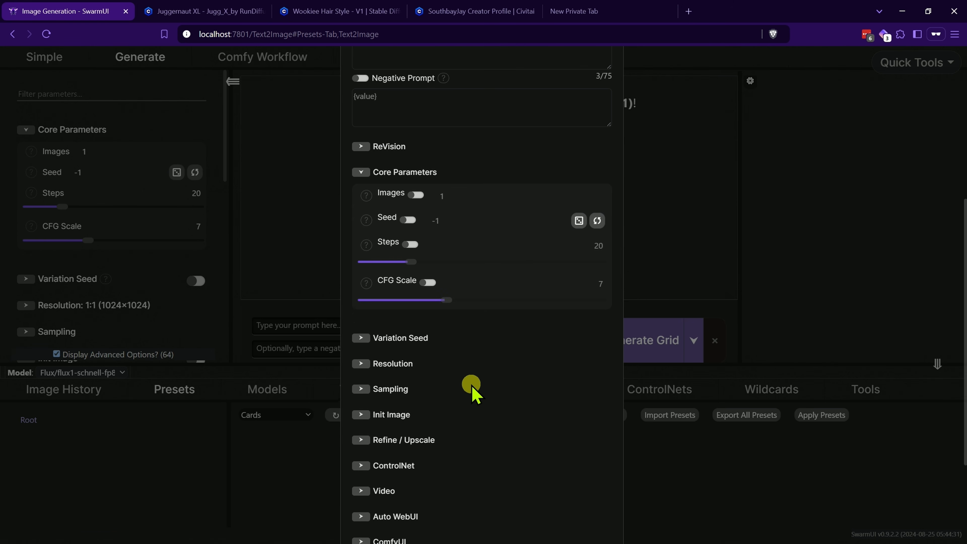
pyautogui.scroll(-3, 434, 320)
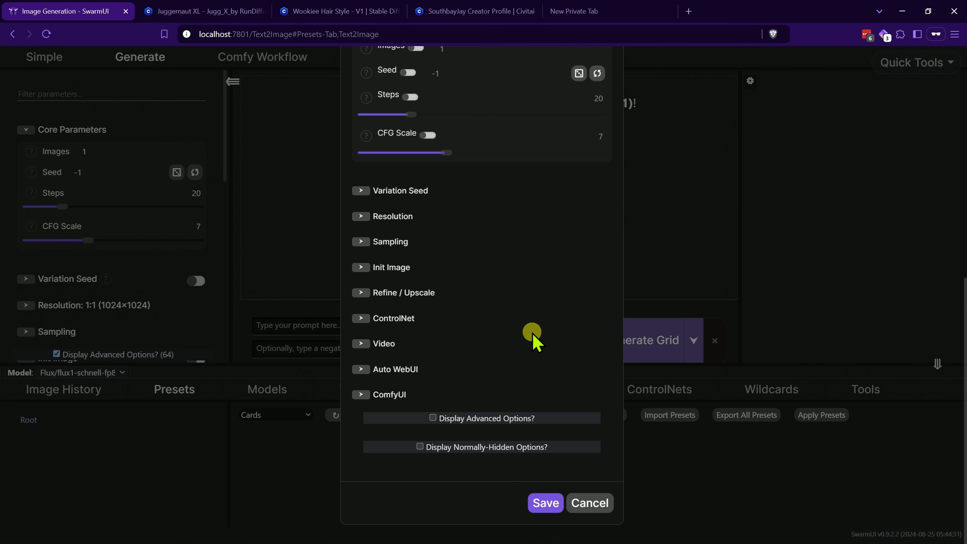
pyautogui.scroll(3, 533, 335)
pyautogui.scroll(5, 533, 334)
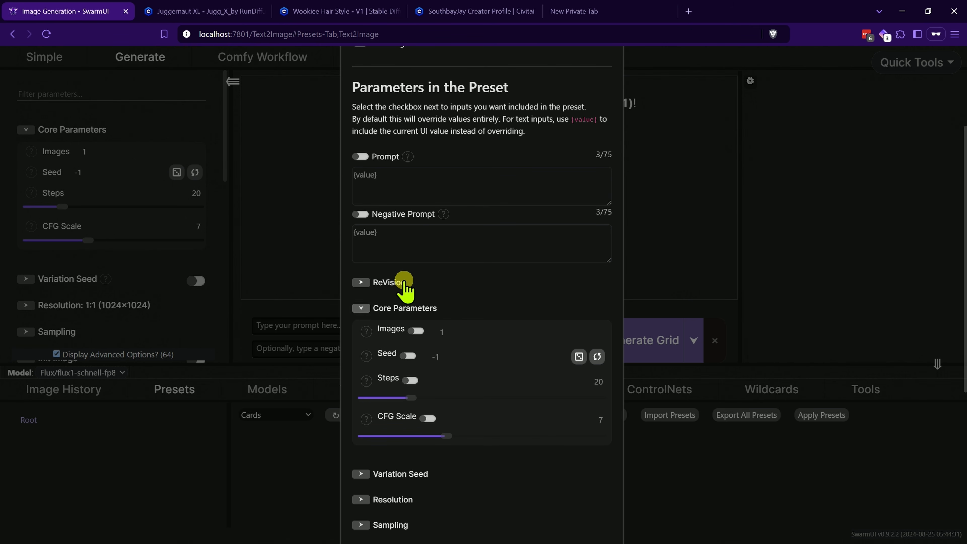
pyautogui.press('Escape')
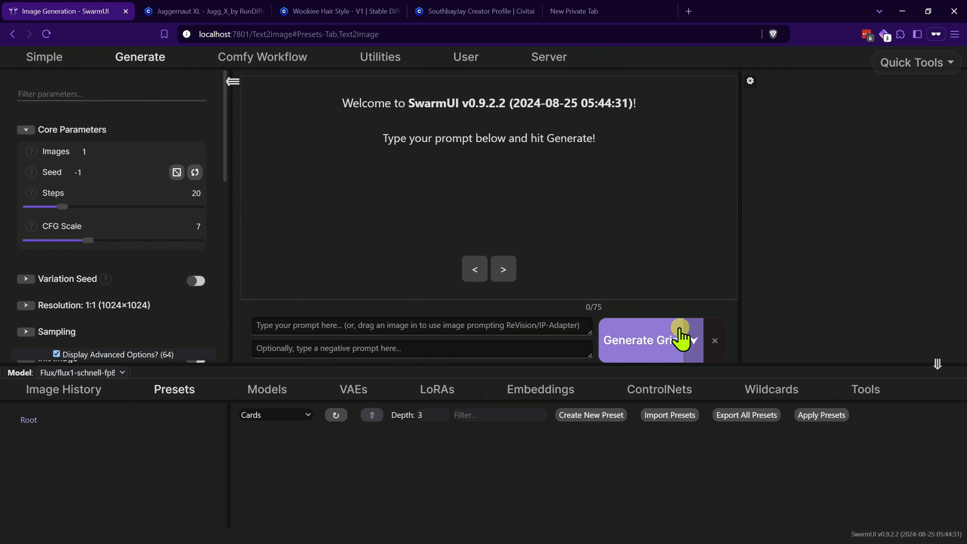
pyautogui.click(691, 338)
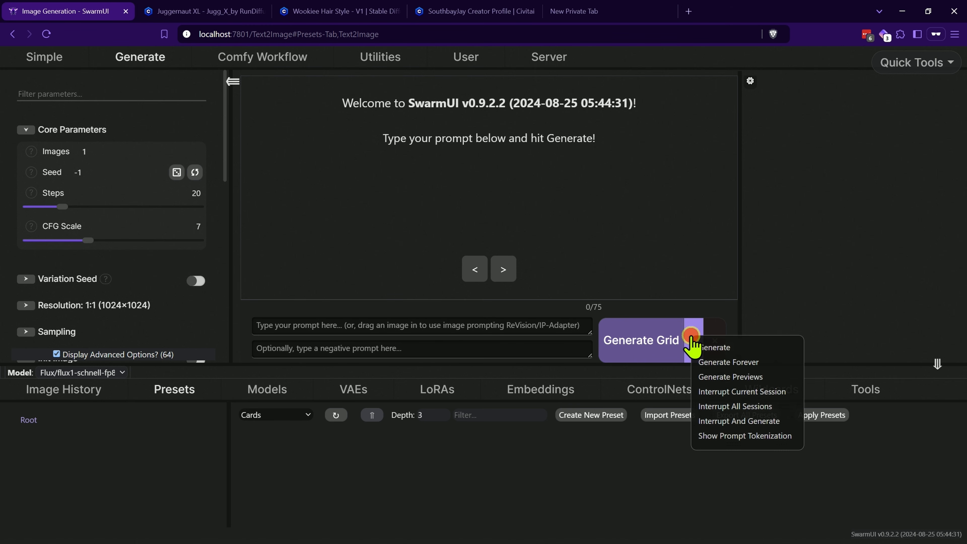
pyautogui.click(425, 326)
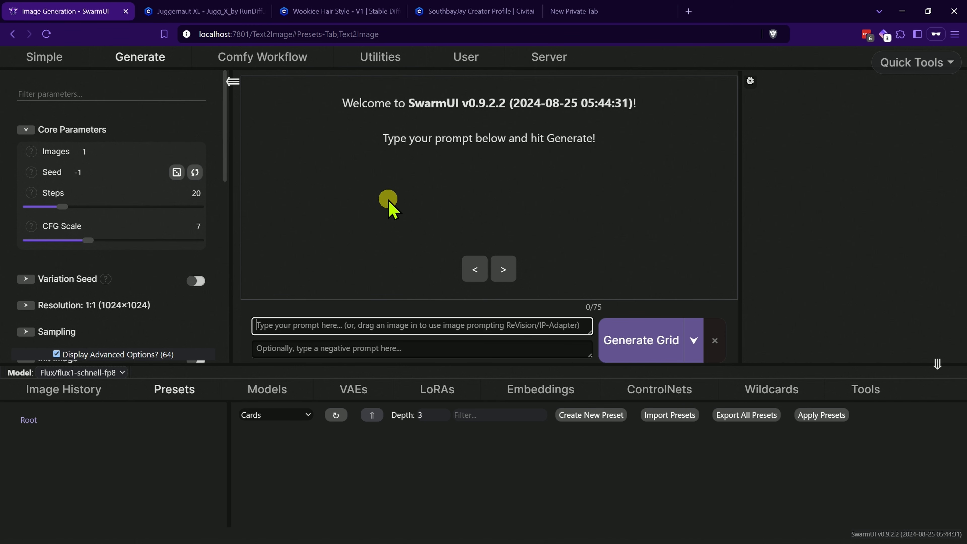
# - Copy the Civitai page address of the Wookiee Hair Style LoRA into the Model Downloader utility as the model URL
pyautogui.click(268, 61)
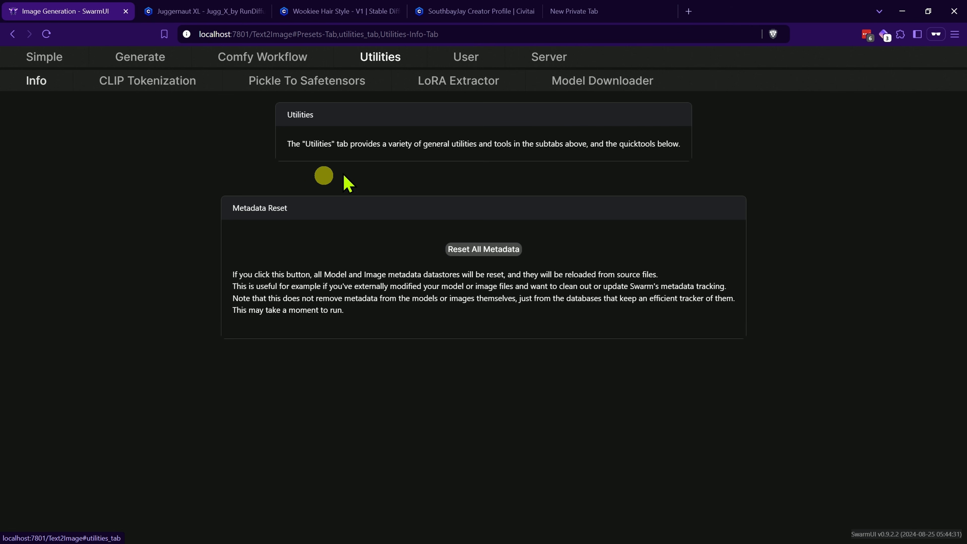
pyautogui.click(606, 81)
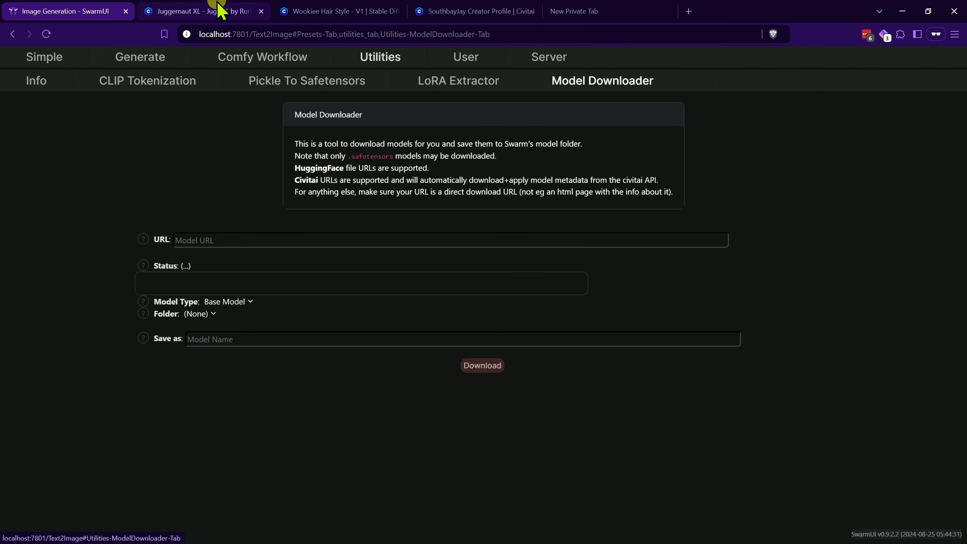
pyautogui.click(319, 11)
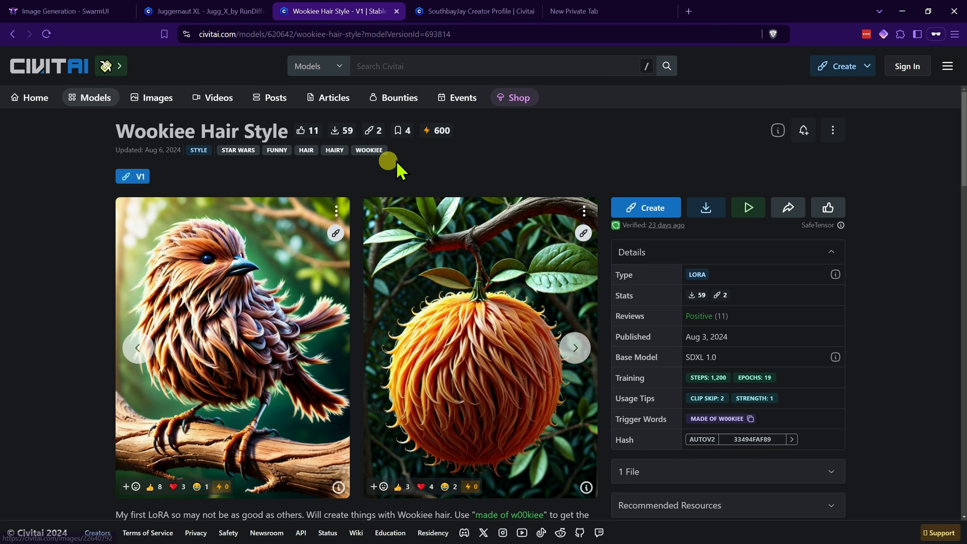
pyautogui.click(349, 34)
pyautogui.rightClick(349, 34)
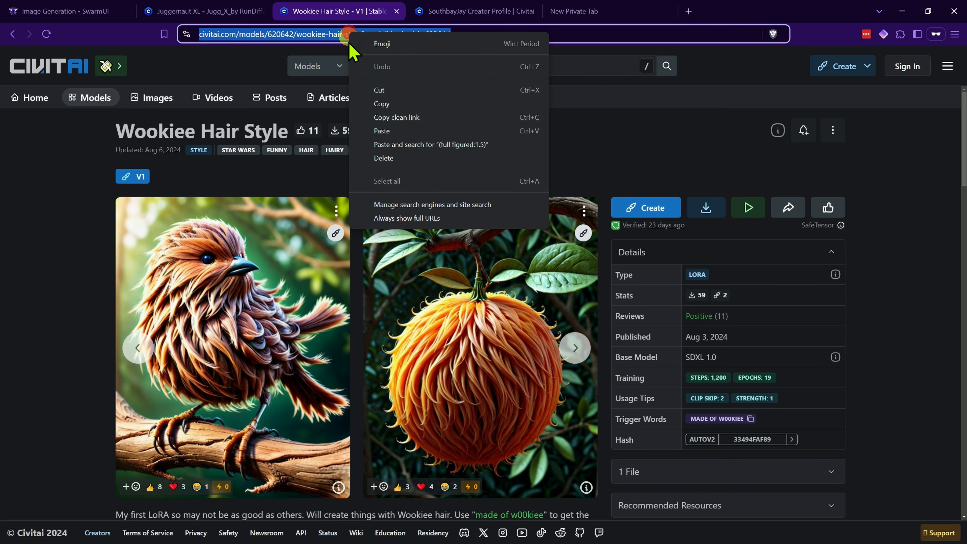
pyautogui.click(395, 105)
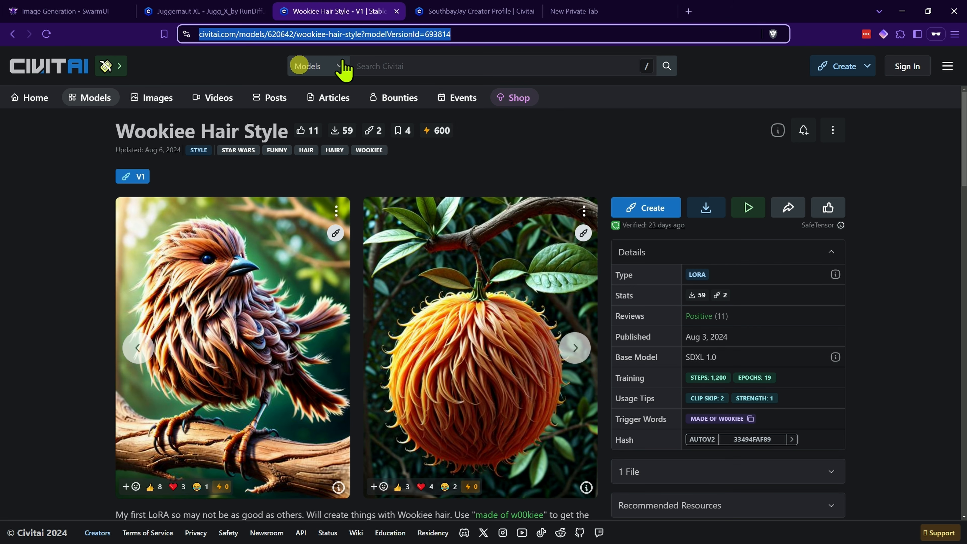
pyautogui.rightClick(222, 240)
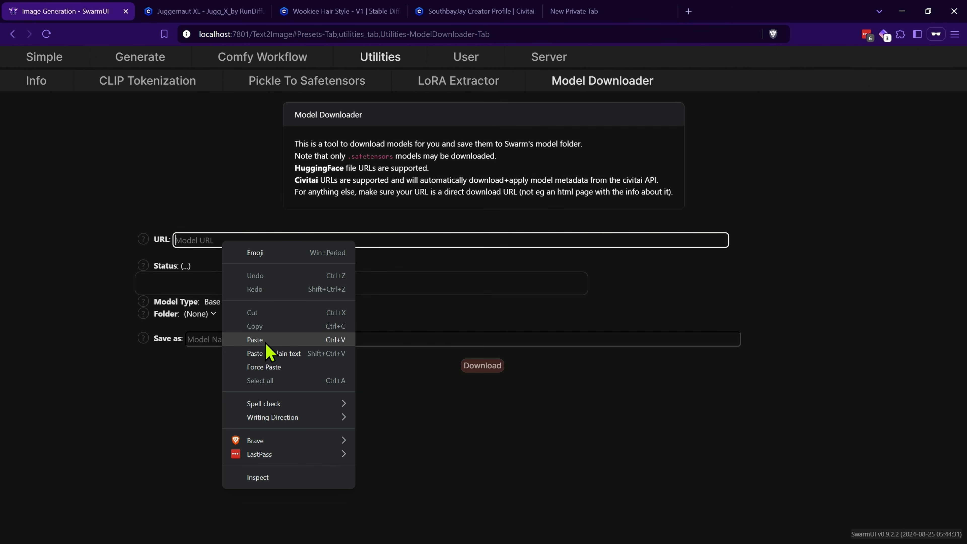
pyautogui.click(263, 342)
pyautogui.click(213, 160)
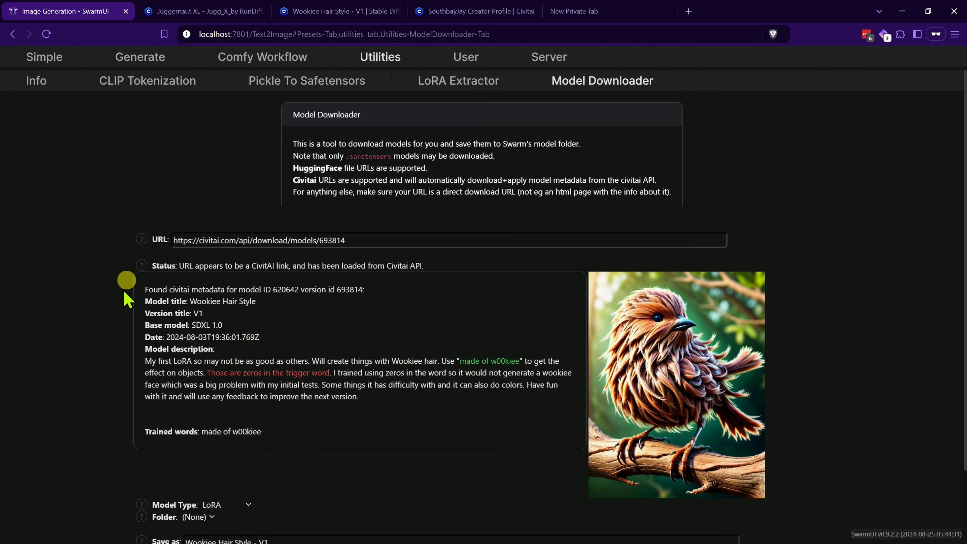
# - Review the model type, folder and file name settings with their help texts, and download the Wookiee Hair Style LoRA
pyautogui.scroll(-3, 102, 365)
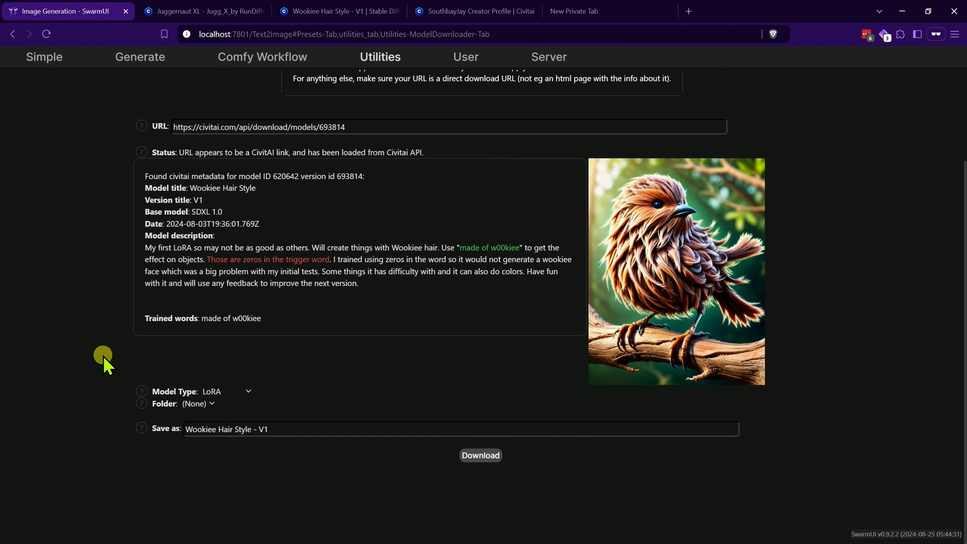
pyautogui.click(214, 403)
pyautogui.click(101, 379)
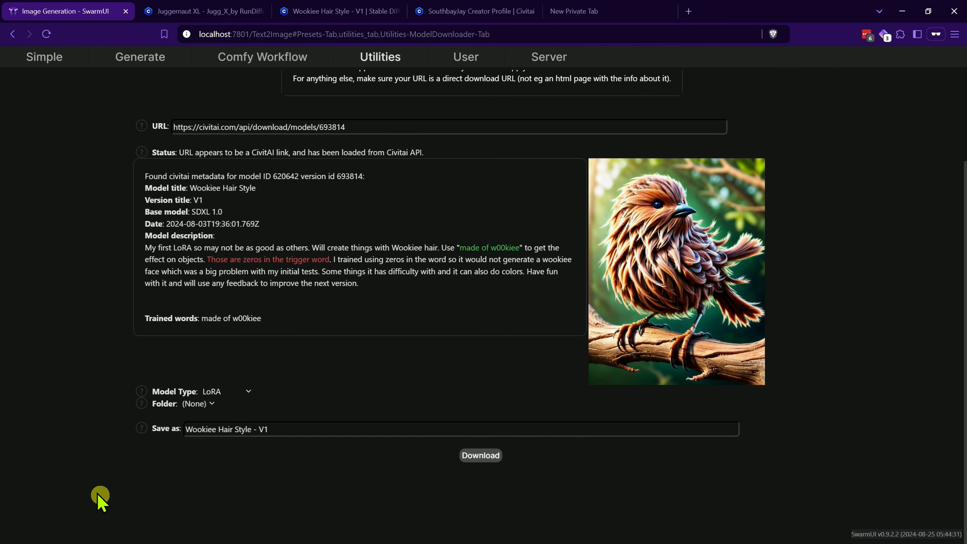
pyautogui.moveTo(142, 428)
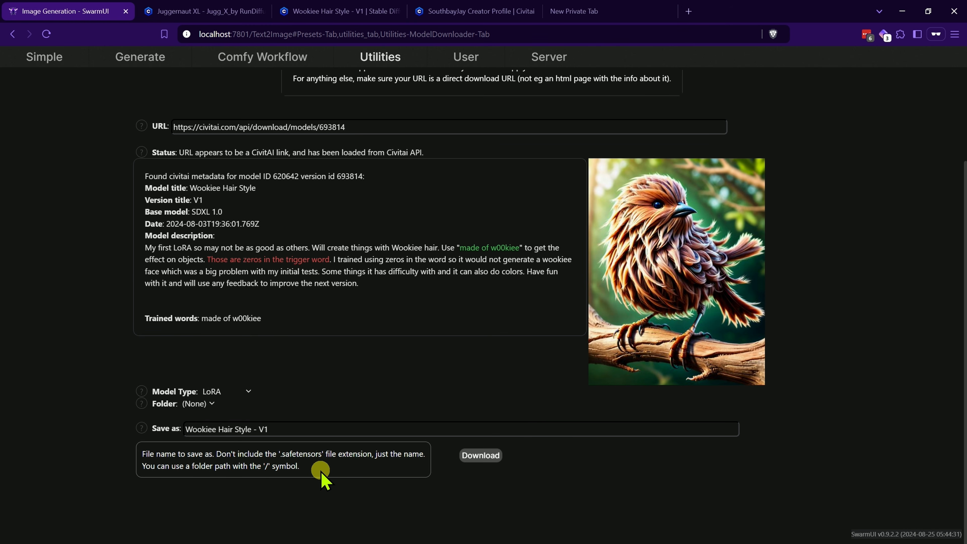
pyautogui.click(76, 382)
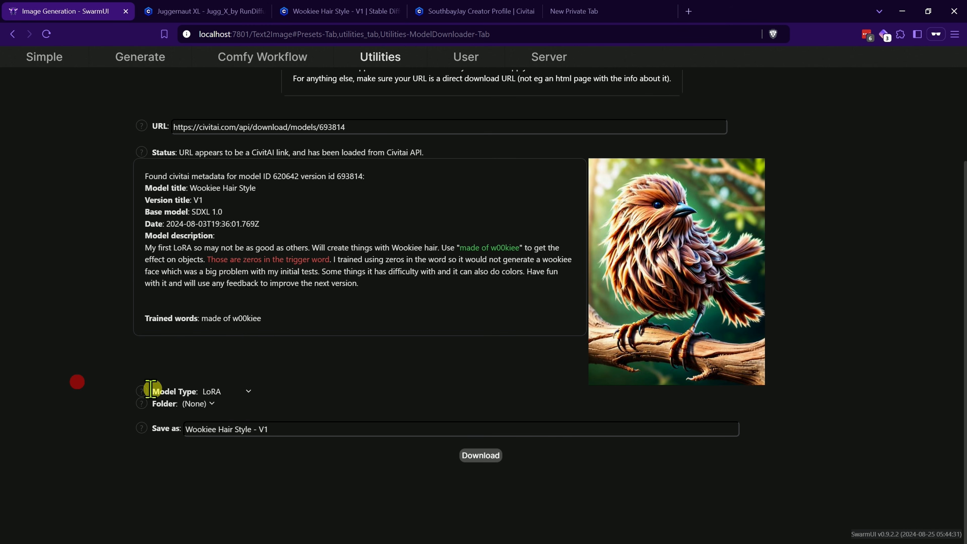
pyautogui.click(141, 391)
pyautogui.click(142, 403)
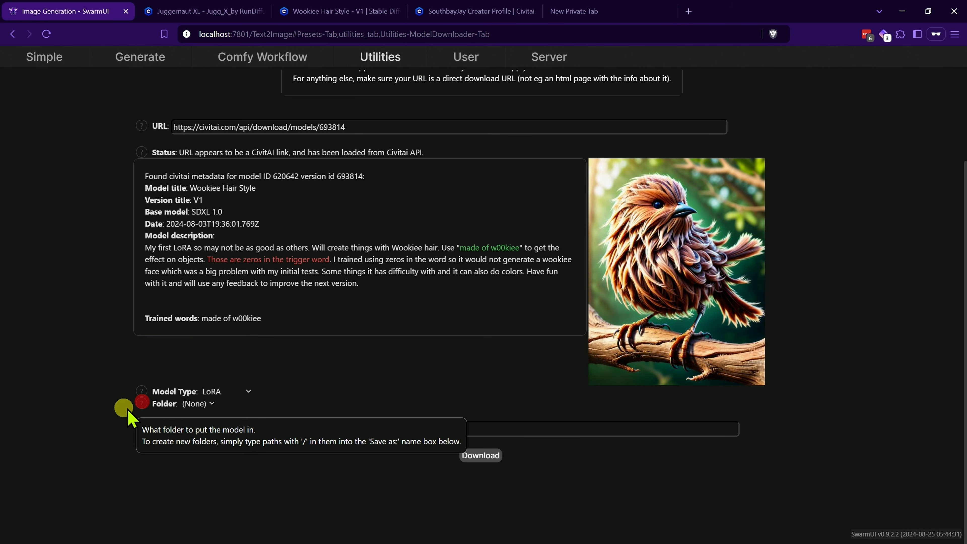
pyautogui.click(144, 388)
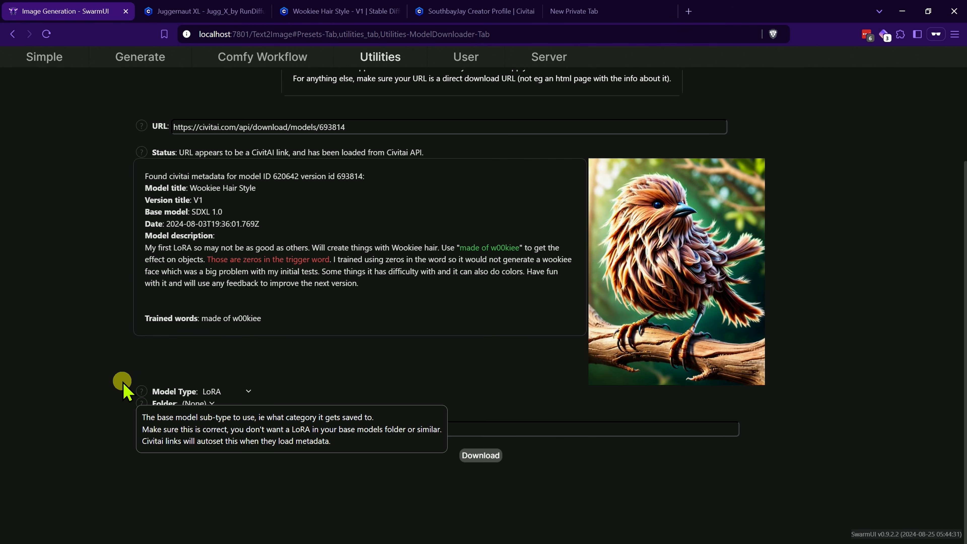
pyautogui.click(107, 396)
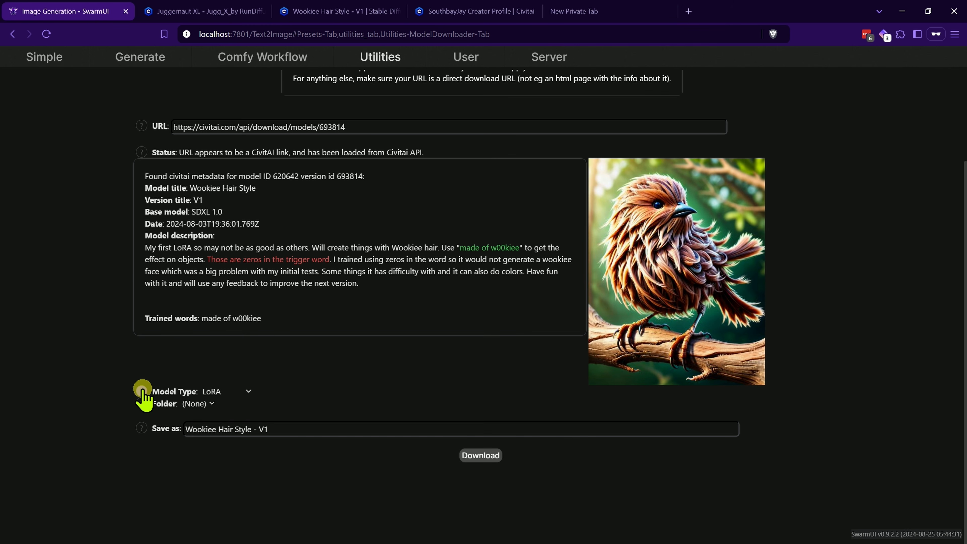
pyautogui.click(480, 455)
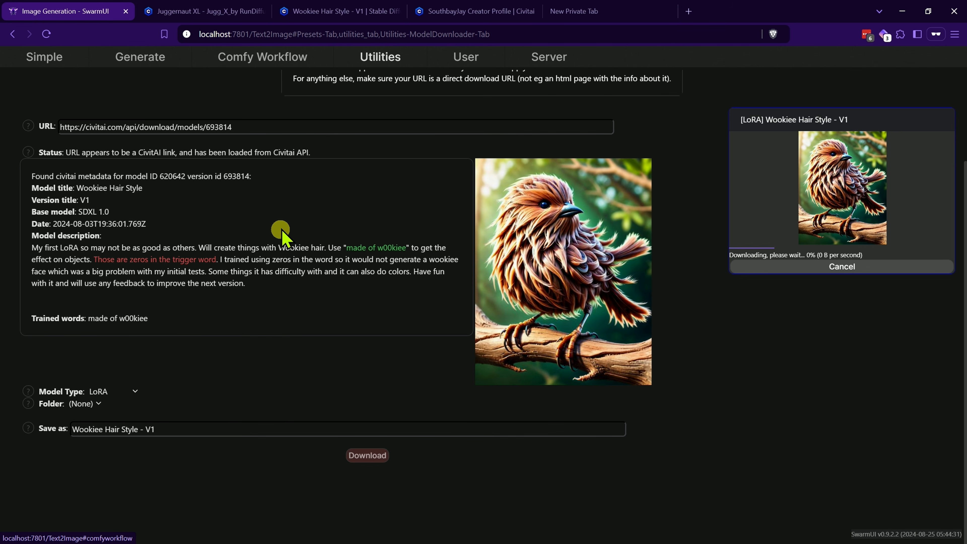
# - Replace the URL in the Model Downloader with the Civitai page address of Juggernaut XL, version Jugg_X_by RunDiffusion
pyautogui.click(236, 10)
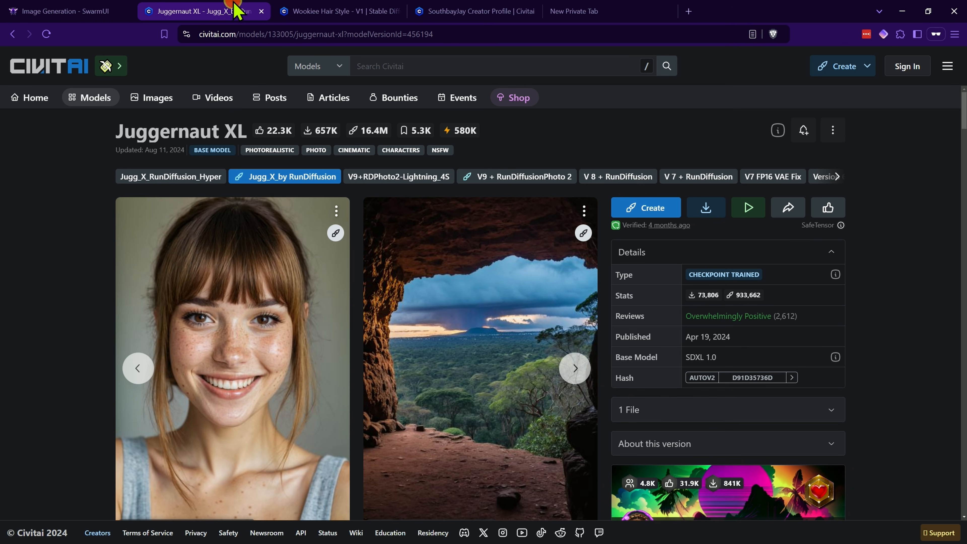
pyautogui.rightClick(310, 34)
pyautogui.click(362, 120)
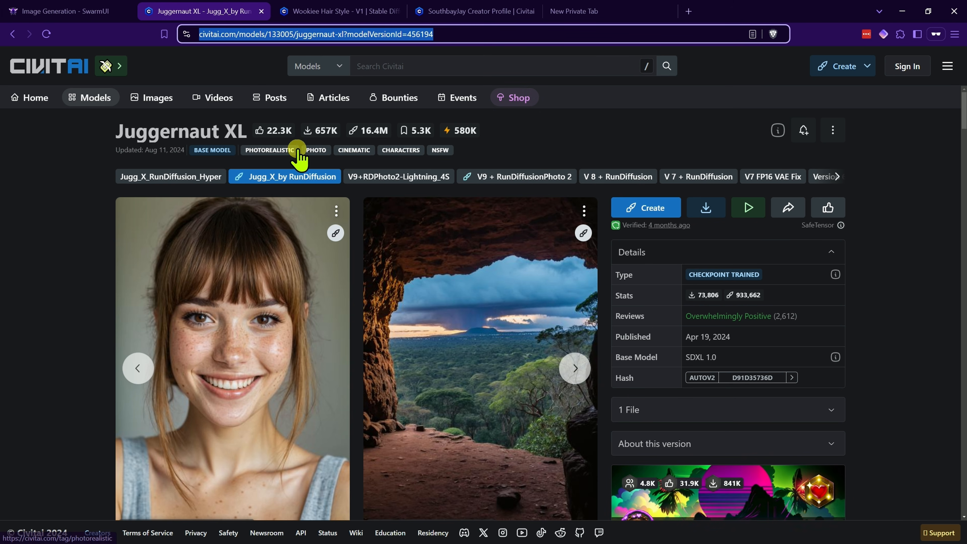
pyautogui.click(105, 9)
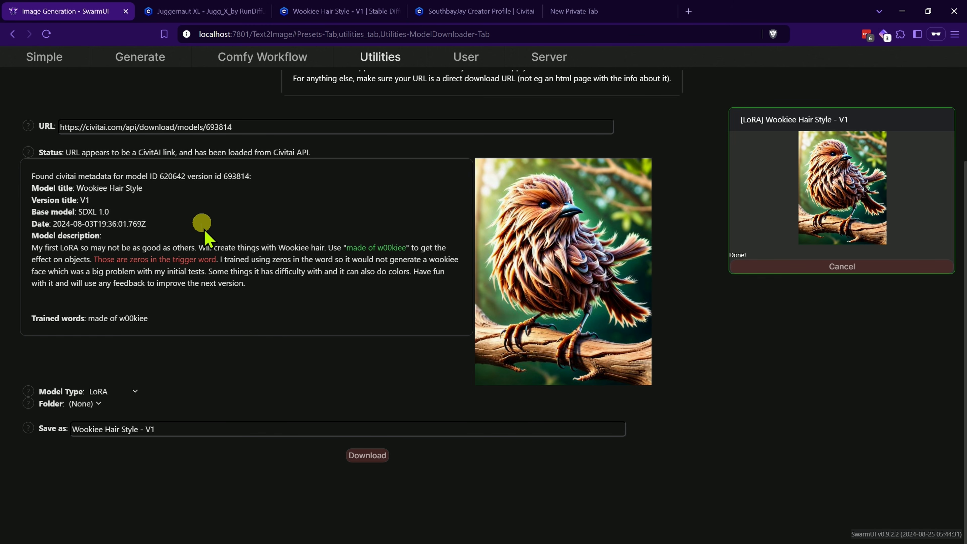
pyautogui.scroll(3, 202, 229)
pyautogui.tripleClick(266, 237)
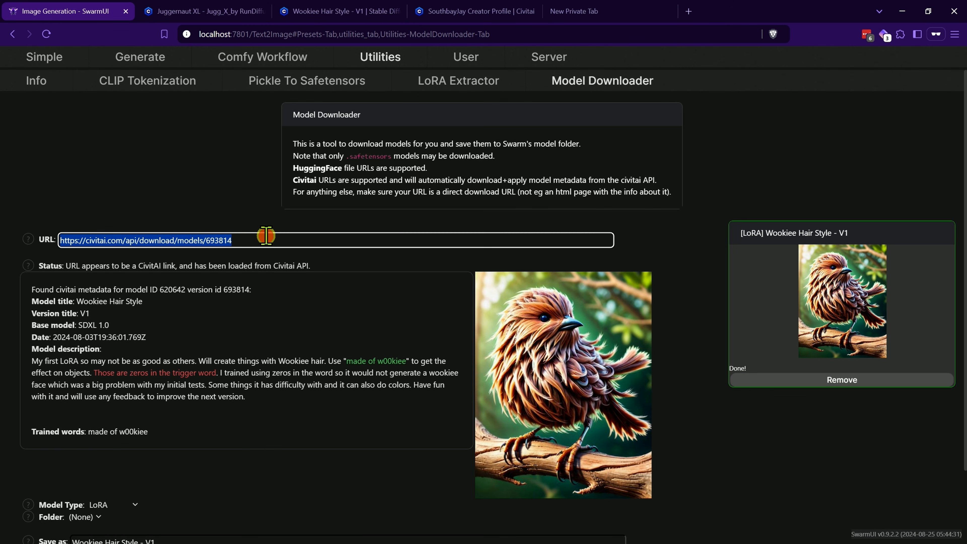
pyautogui.rightClick(266, 235)
pyautogui.click(305, 312)
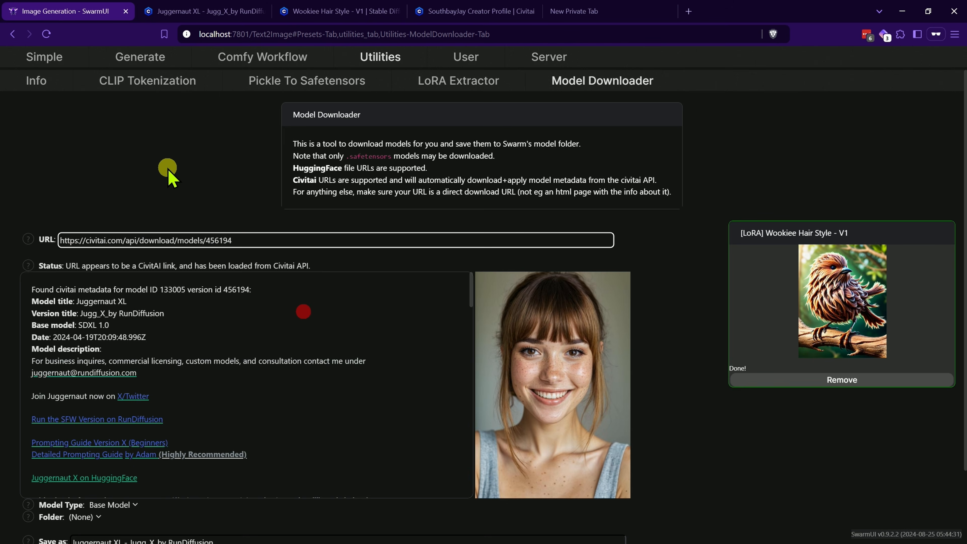
# - Set the save name to "sdxl/Juggernaut XL - Jugg_X_by RunDiffusion" and download the base model
pyautogui.scroll(-3, 51, 273)
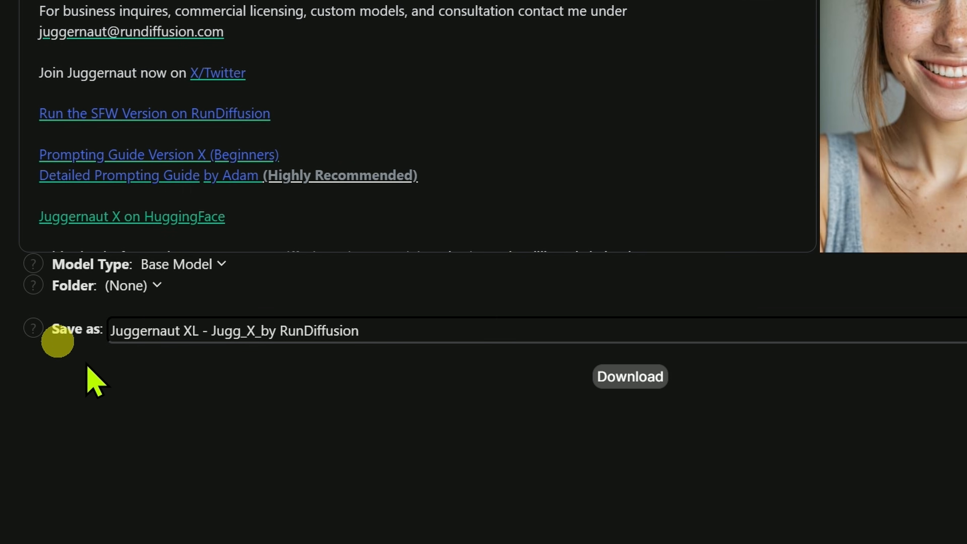
pyautogui.click(112, 331)
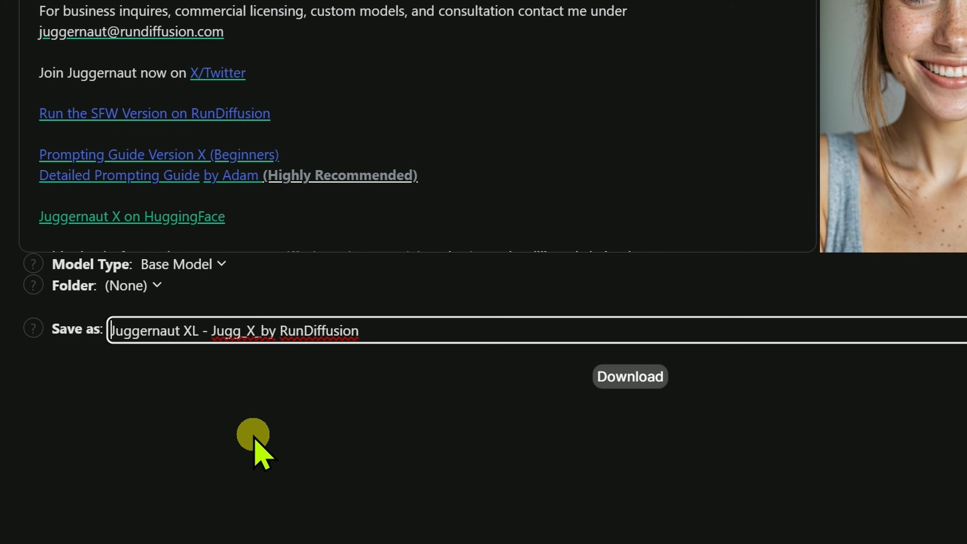
pyautogui.write('sdxl/')
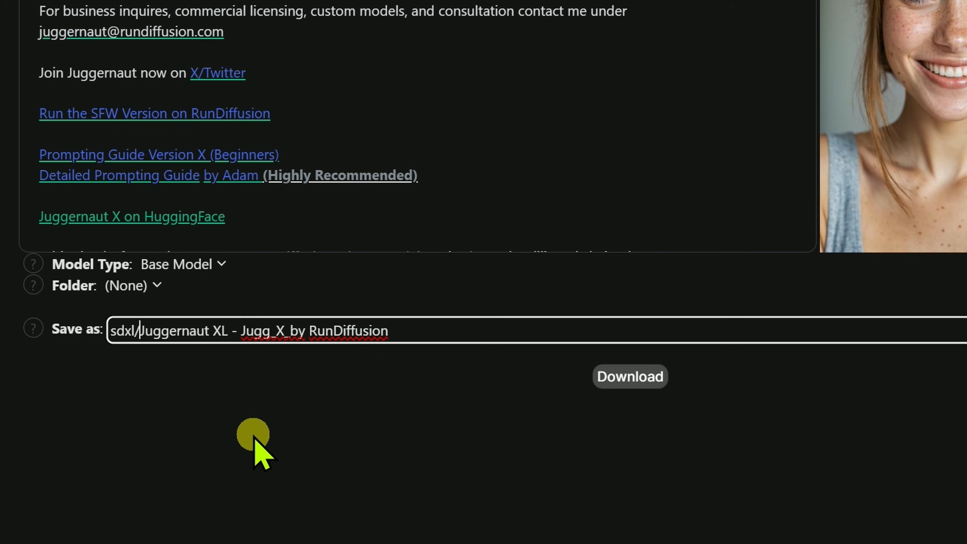
pyautogui.click(628, 375)
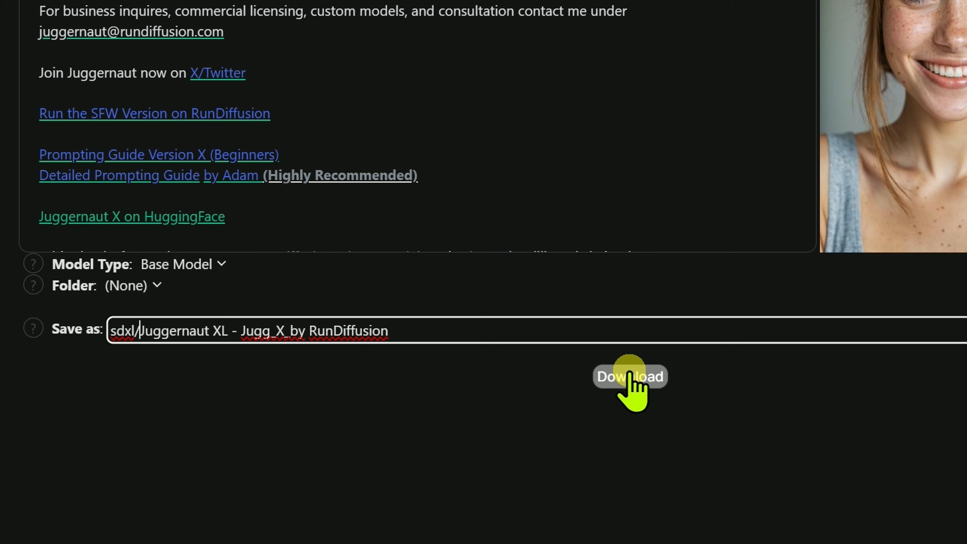
# - Check the progress of the Juggernaut XL download beneath the model details
pyautogui.scroll(-5, 621, 210)
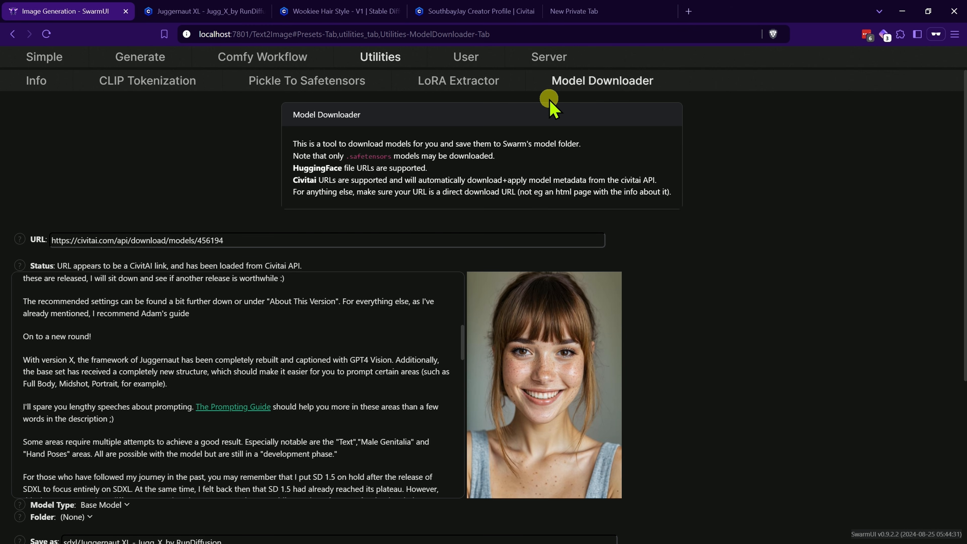
pyautogui.scroll(-6, 749, 342)
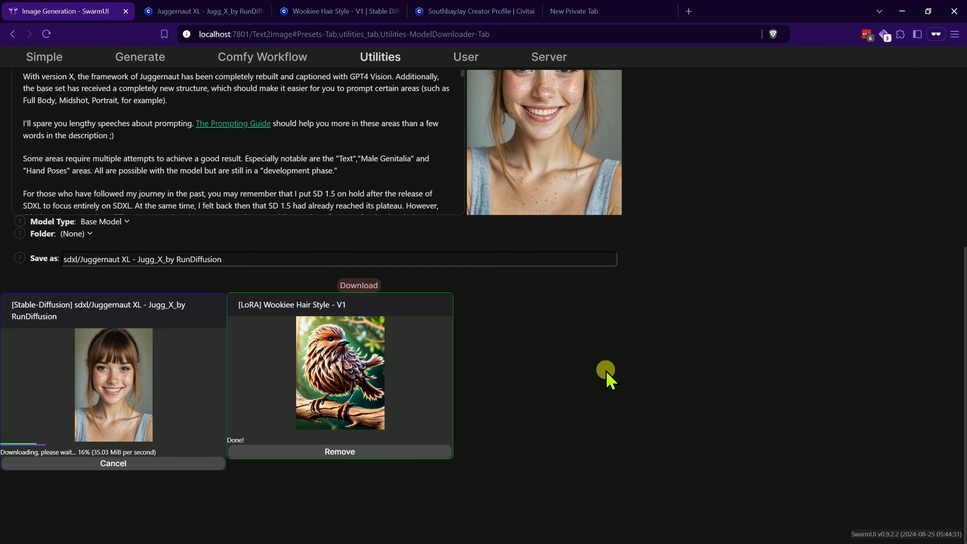
pyautogui.scroll(6, 606, 375)
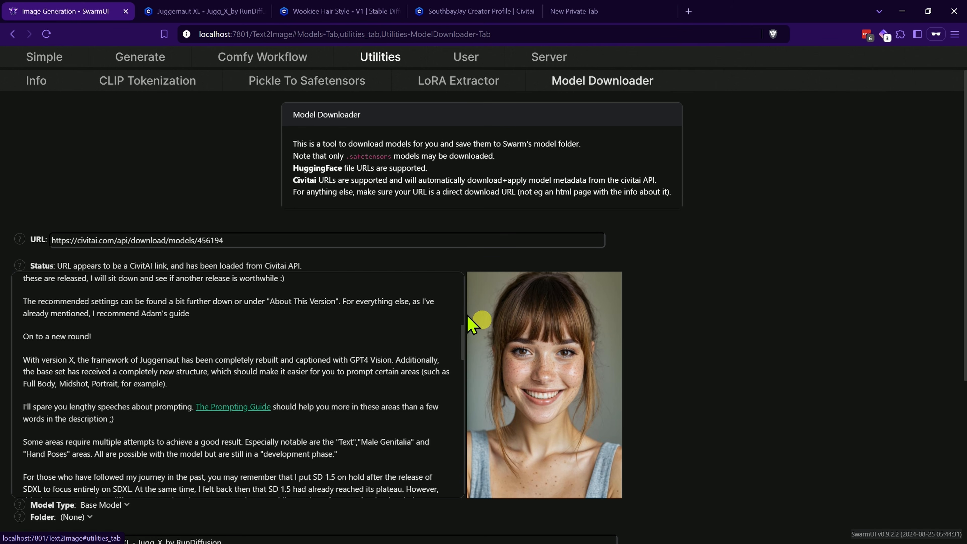
# - Review the Stability and Civitai API key sections of the user info, and look through the user settings down to the VAE overrides
pyautogui.click(469, 61)
pyautogui.click(55, 78)
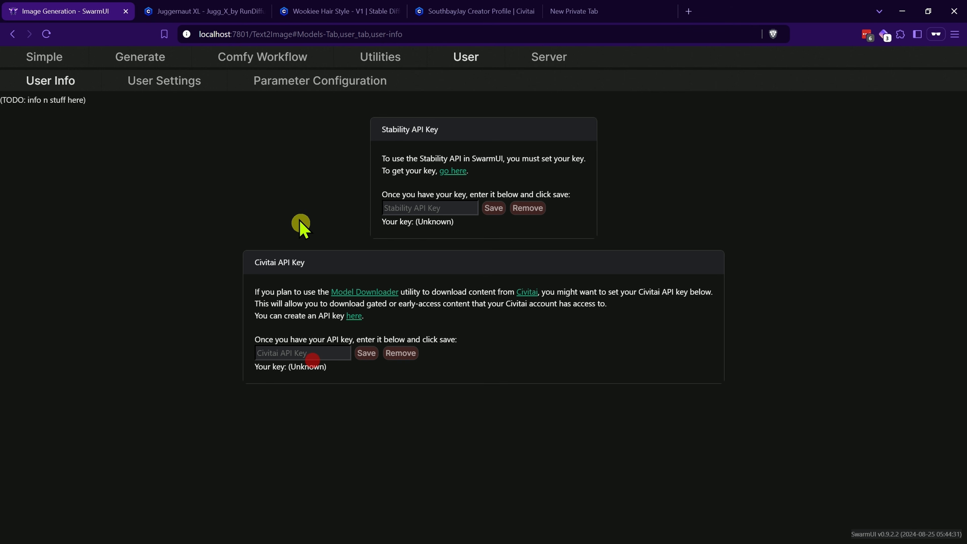
pyautogui.click(165, 81)
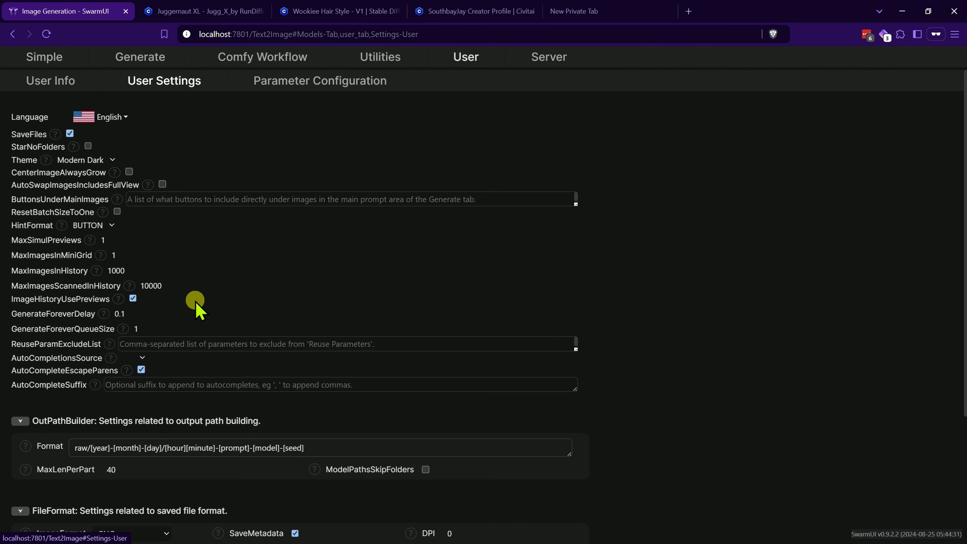
pyautogui.scroll(-5, 195, 293)
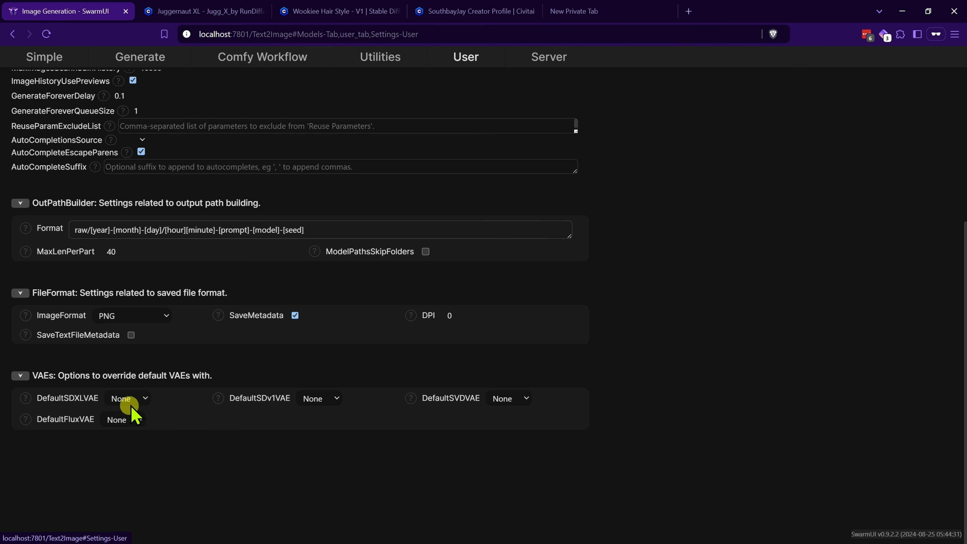
pyautogui.scroll(5, 177, 375)
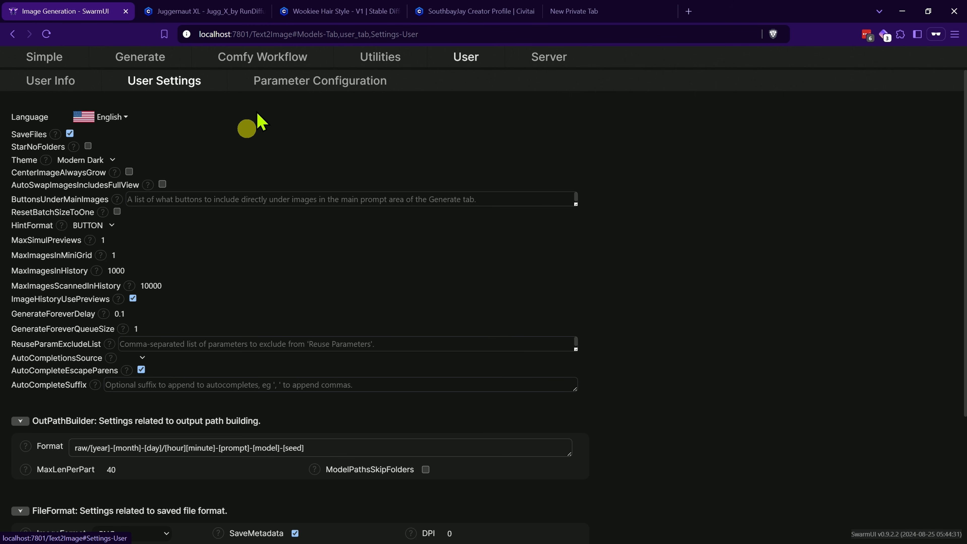
# - Look over the raw parameter configuration and return to the user settings
pyautogui.click(308, 84)
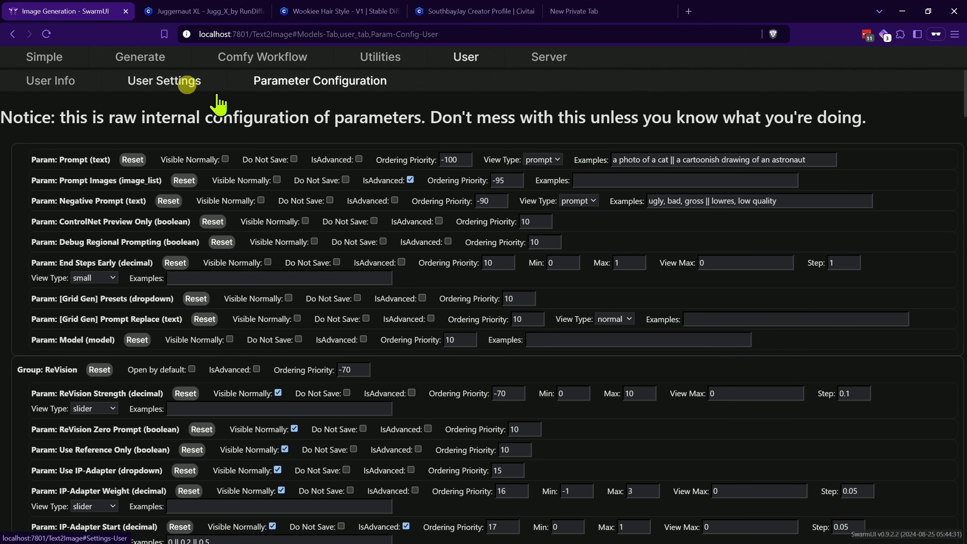
pyautogui.scroll(-3, 401, 228)
pyautogui.scroll(4, 331, 191)
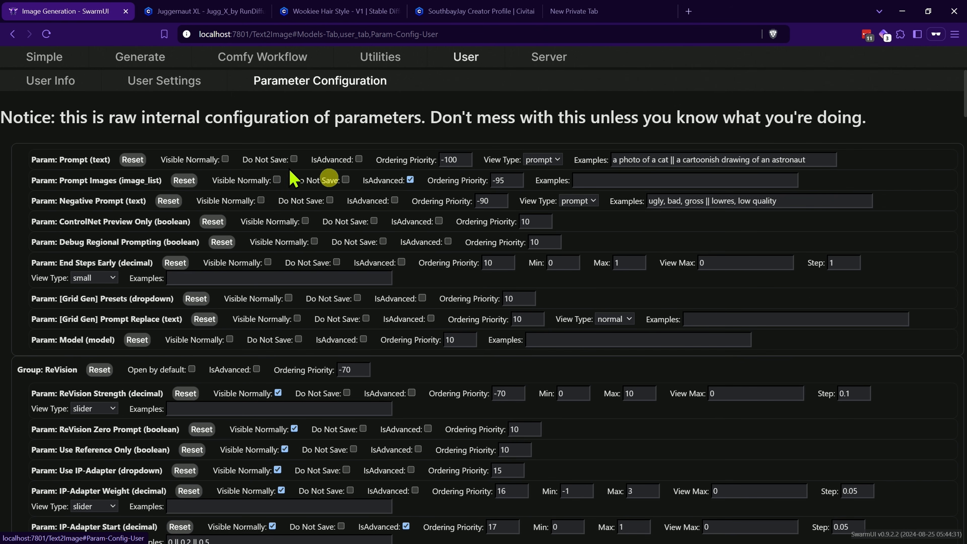
pyautogui.click(188, 85)
# - Examine the server info, including resource usage, connected users, and the shutdown and free memory options
pyautogui.click(549, 59)
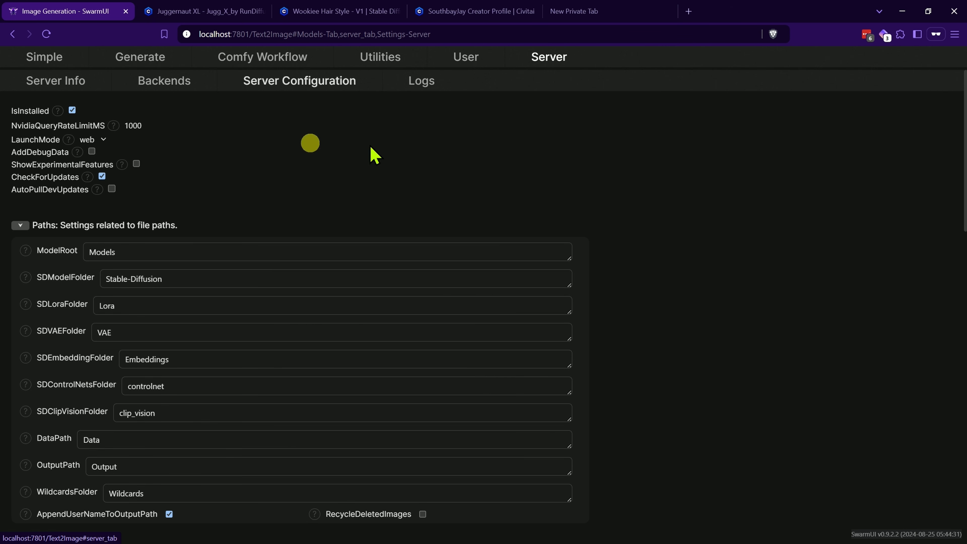
pyautogui.click(56, 81)
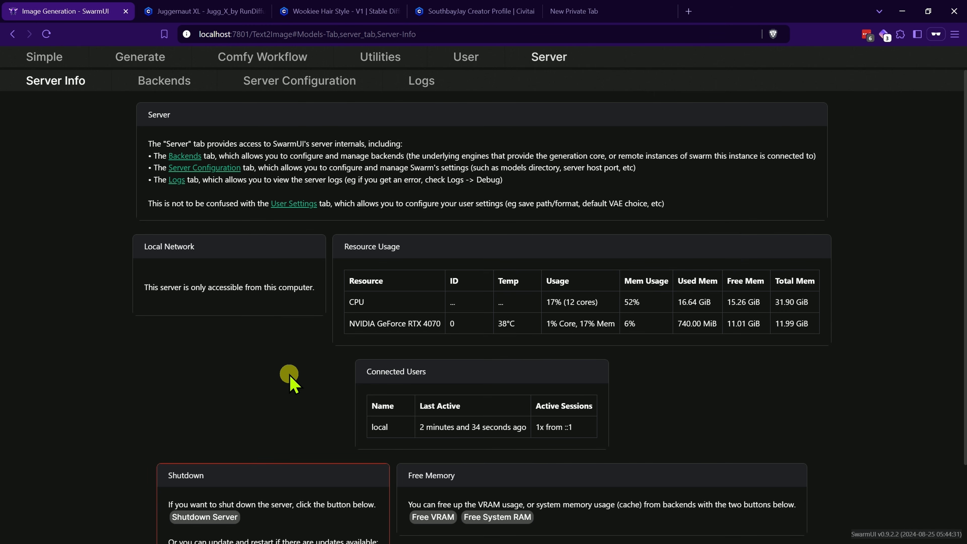
pyautogui.scroll(-3, 291, 377)
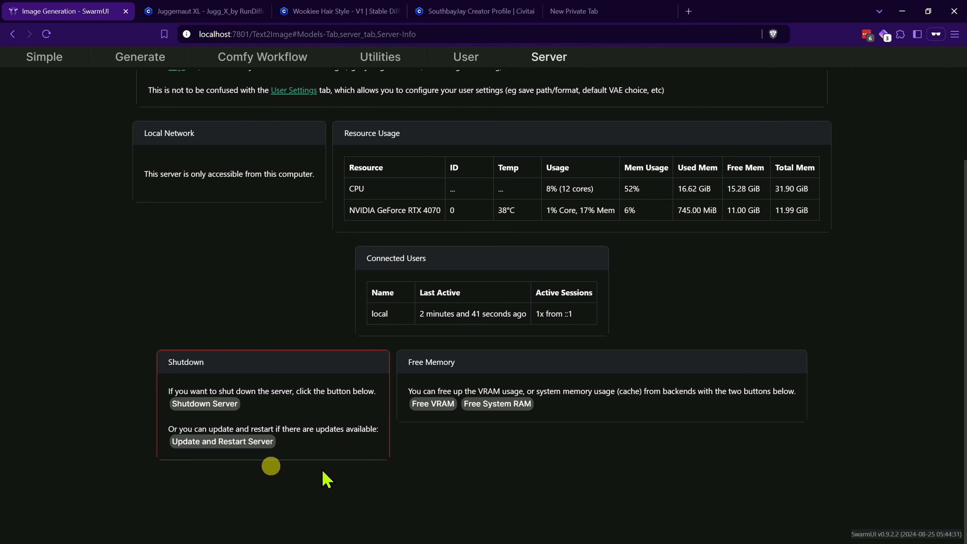
pyautogui.scroll(3, 459, 419)
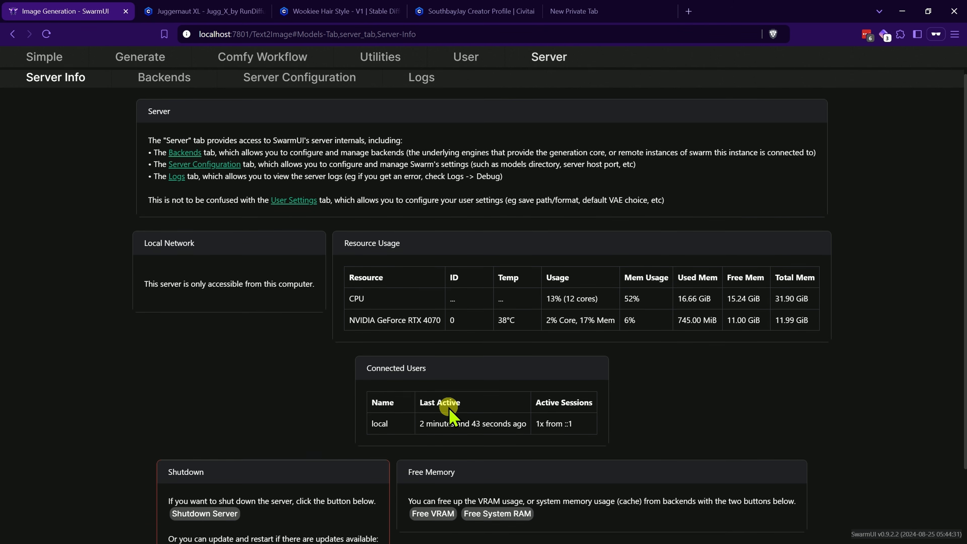
# - Inspect the ComfyUI Self-Starting backend settings and view the server logs at the Debug level
pyautogui.click(174, 82)
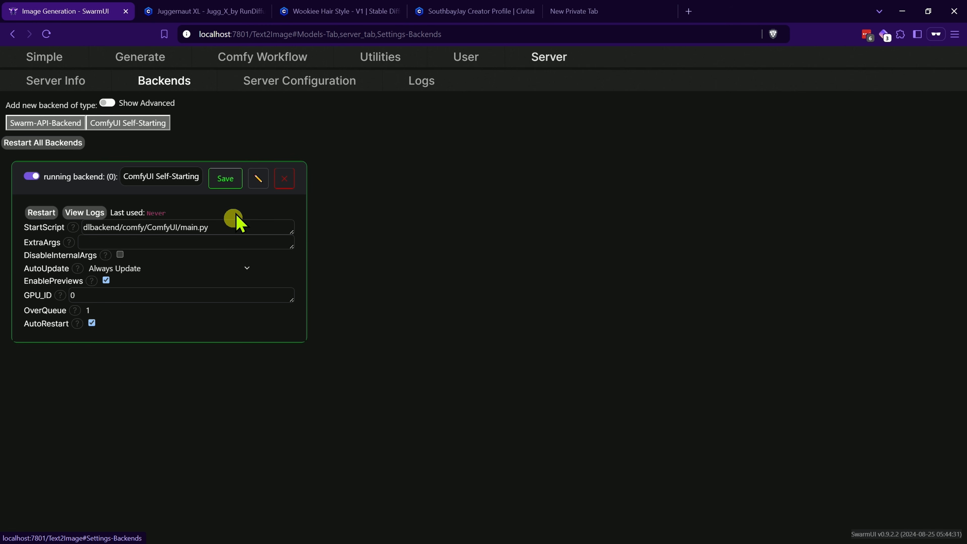
pyautogui.click(257, 178)
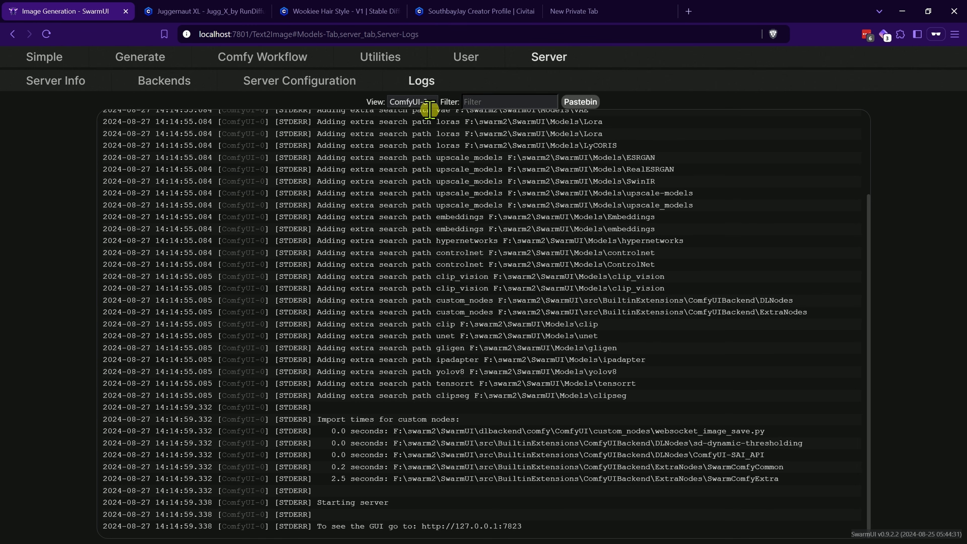
pyautogui.click(431, 100)
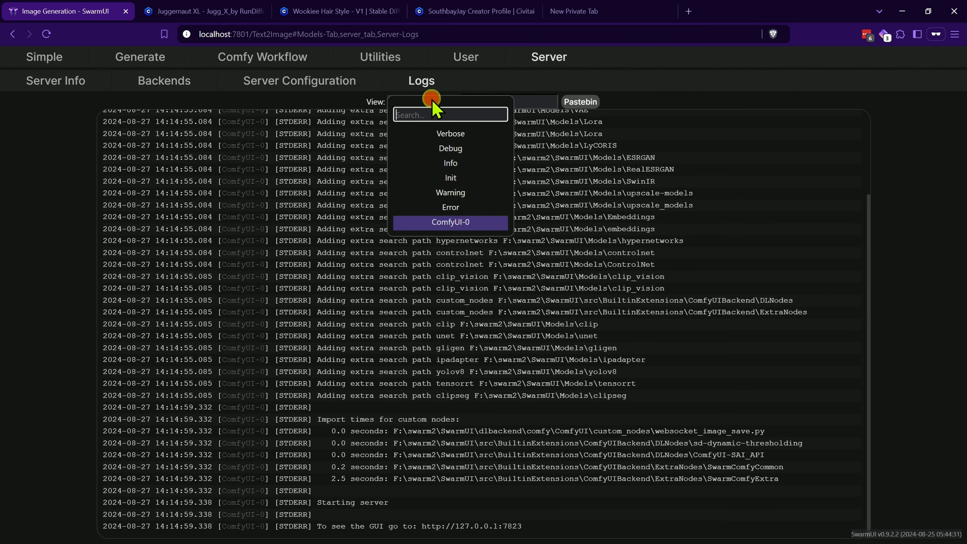
pyautogui.click(476, 150)
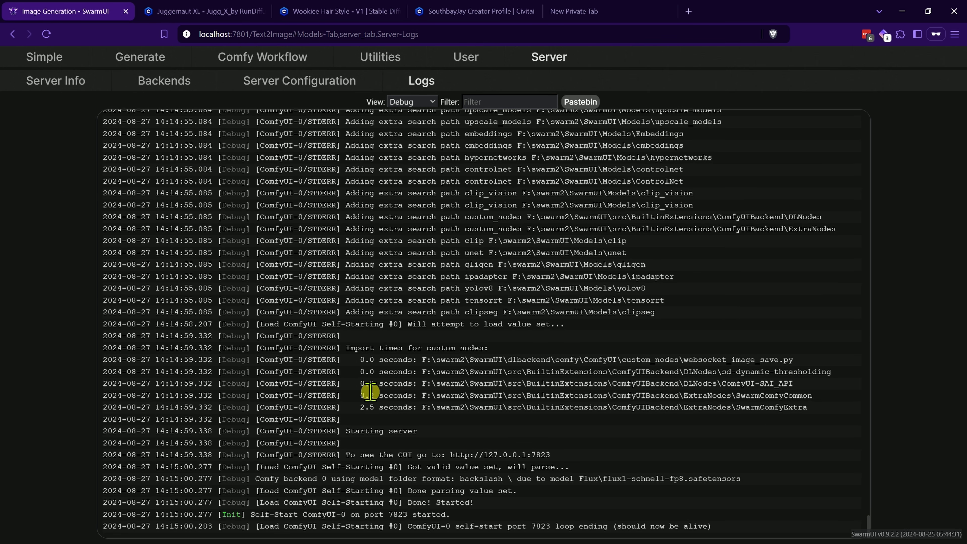
# - Review the server configuration, focusing on the file path settings for the model folders
pyautogui.click(294, 80)
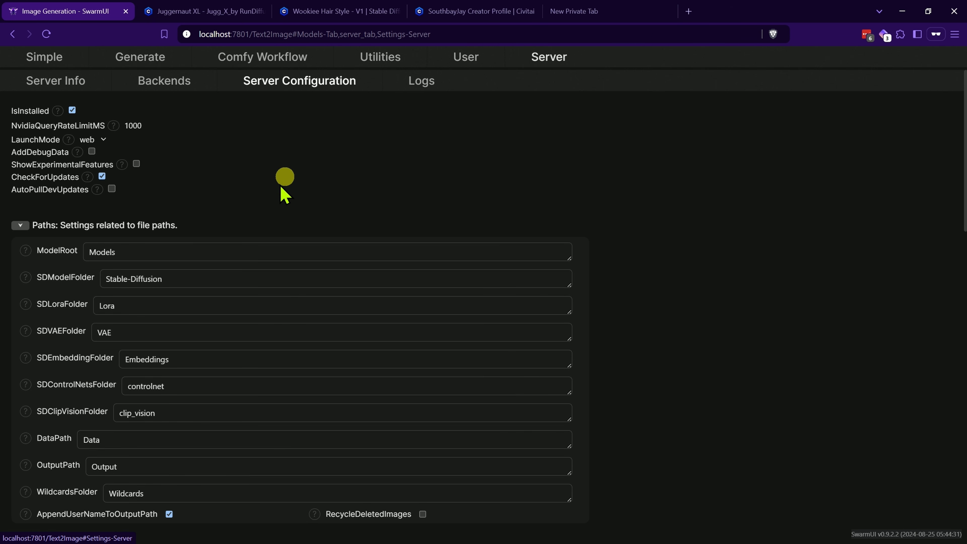
pyautogui.scroll(-4, 456, 216)
pyautogui.scroll(3, 381, 228)
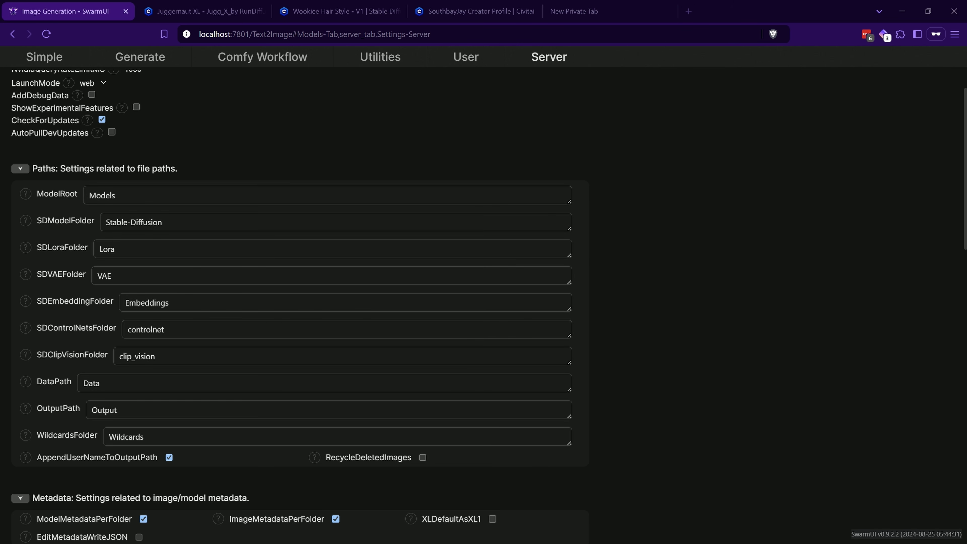
# - In File Explorer, open the Data\Models folder inside Stability Matrix on drive F and copy its full path
pyautogui.moveTo(0, 77); pyautogui.dragTo(371, 61)
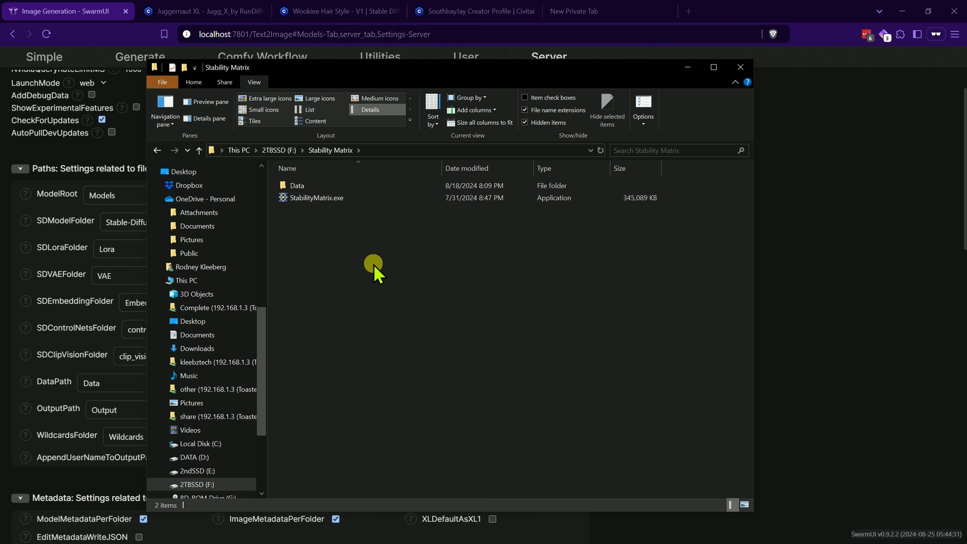
pyautogui.moveTo(392, 68); pyautogui.dragTo(447, 75)
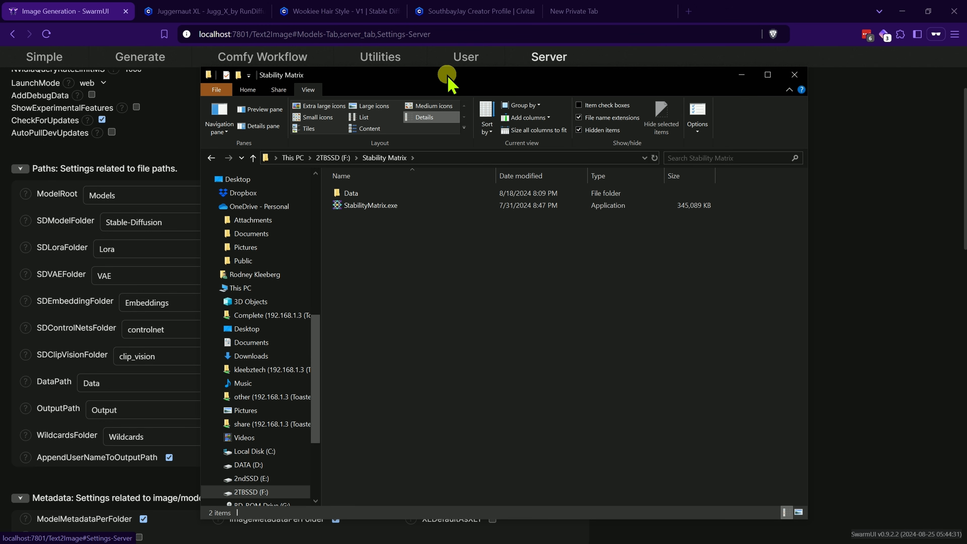
pyautogui.doubleClick(429, 189)
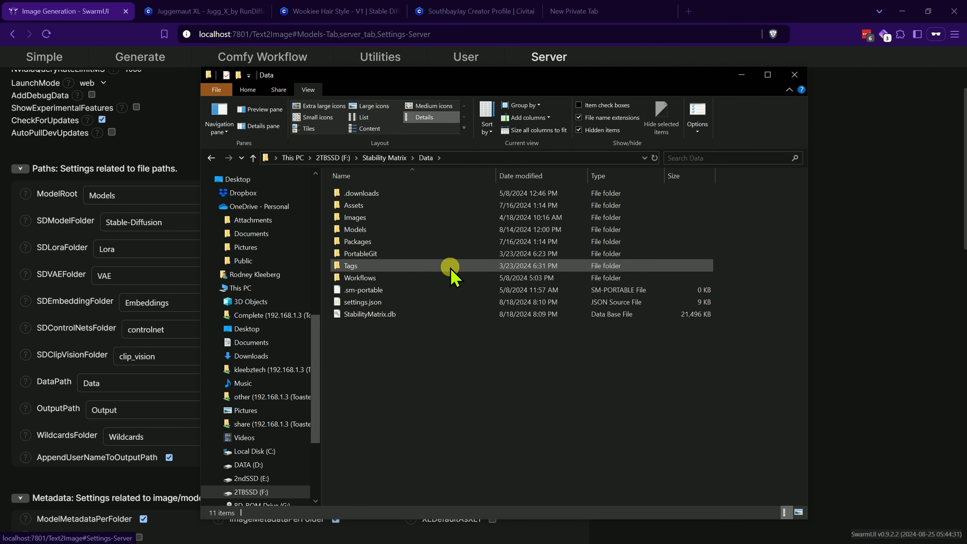
pyautogui.click(368, 228)
pyautogui.doubleClick(367, 228)
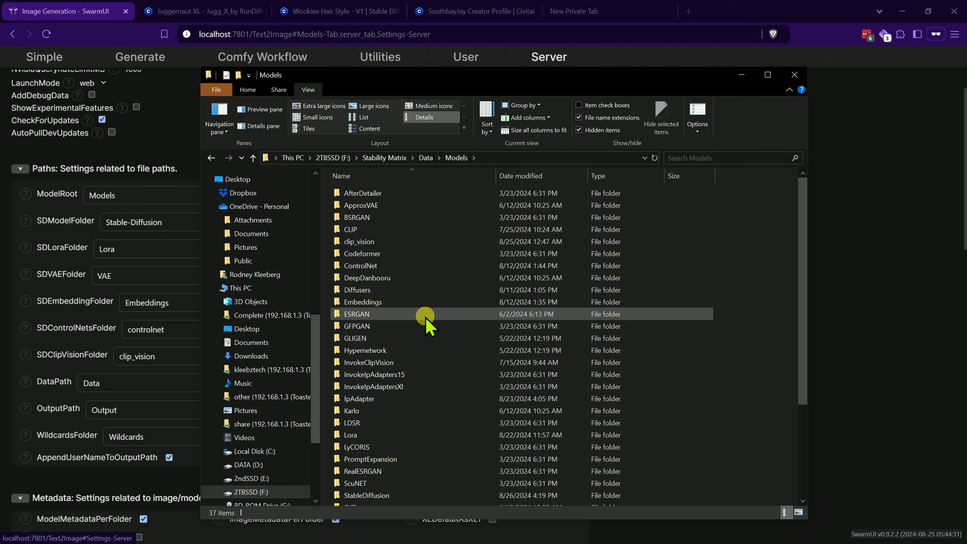
pyautogui.click(484, 157)
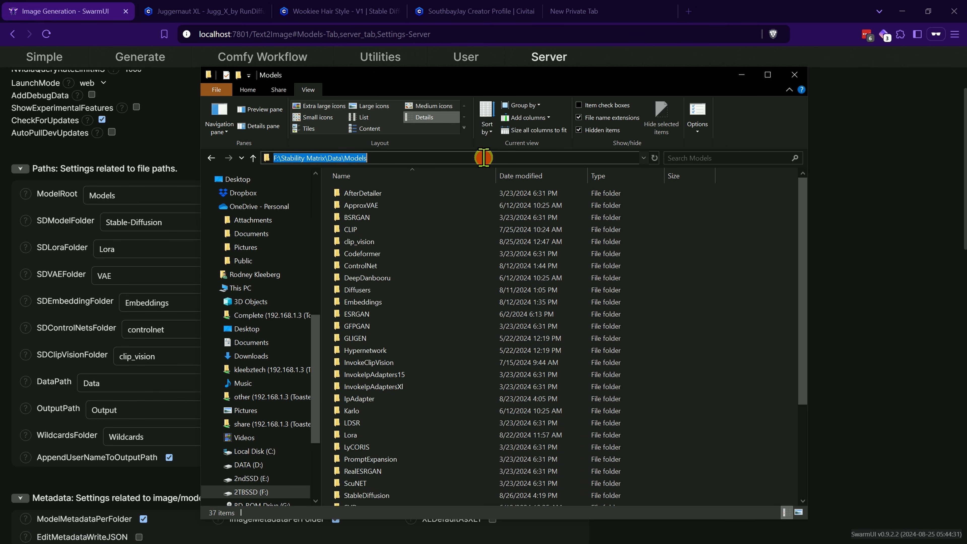
pyautogui.rightClick(483, 157)
pyautogui.click(514, 189)
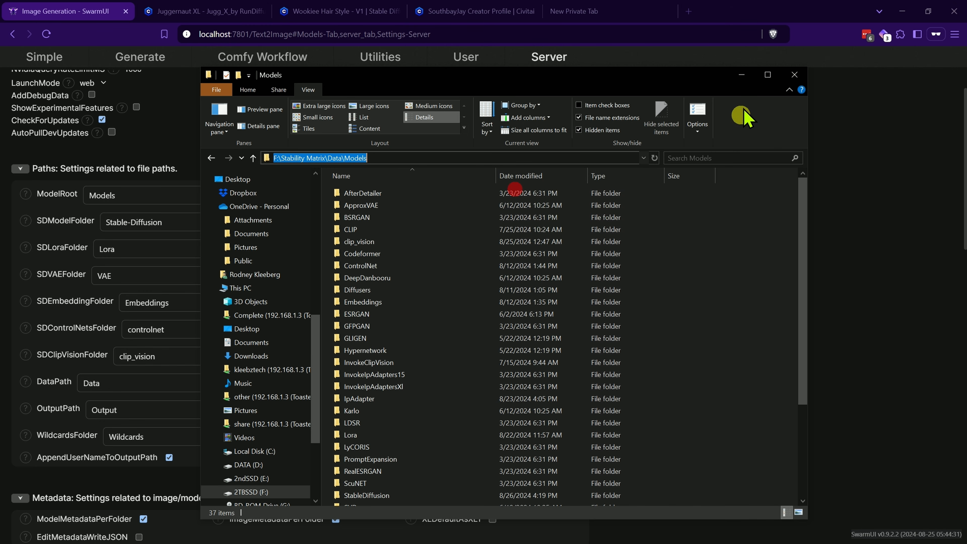
# - Back in SwarmUI, set ModelRoot to "F:\Stability Matrix\Data\Models" and save the edited setting
pyautogui.click(741, 75)
pyautogui.click(128, 194)
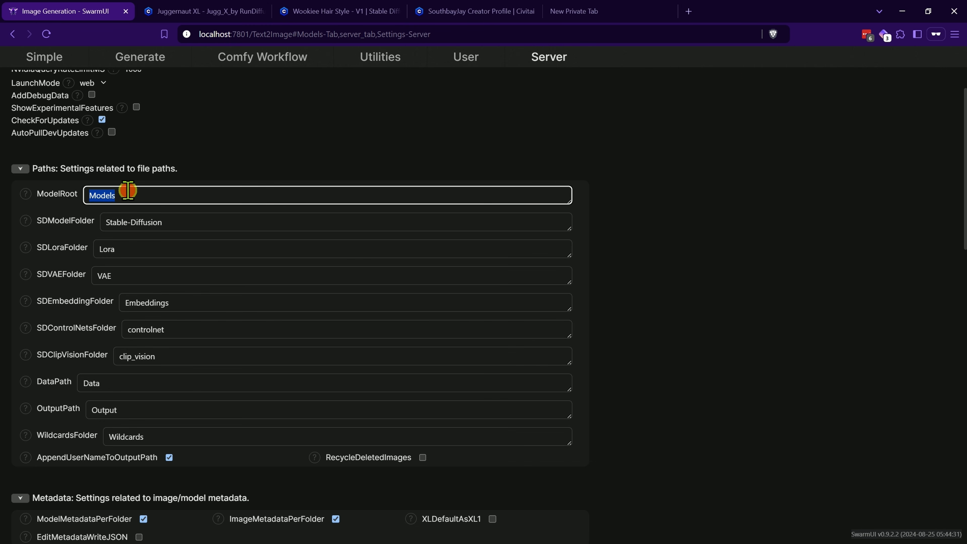
pyautogui.rightClick(127, 190)
pyautogui.click(209, 253)
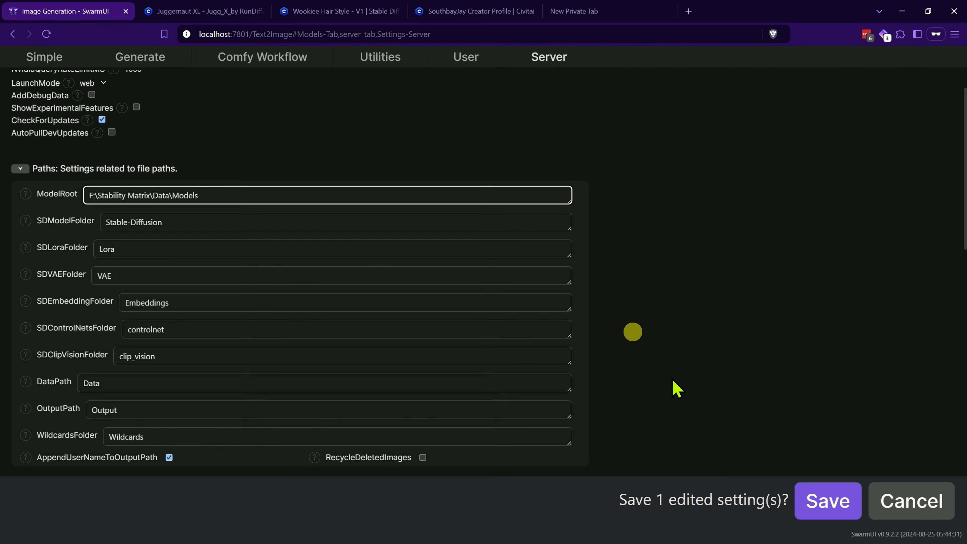
pyautogui.click(828, 501)
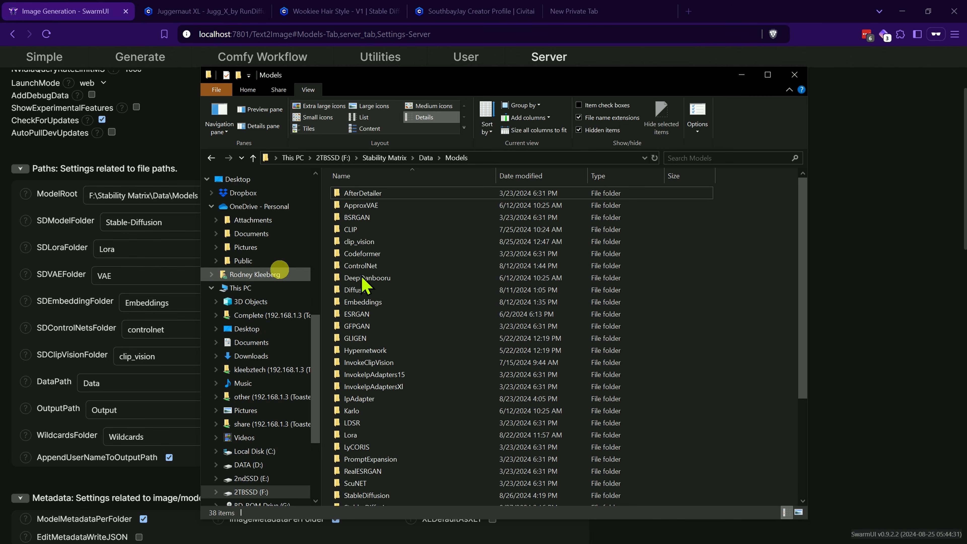
# - In File Explorer, check the contents of the Stable-Diffusion folder inside Models and return to the Models folder
pyautogui.moveTo(482, 81); pyautogui.dragTo(540, 61)
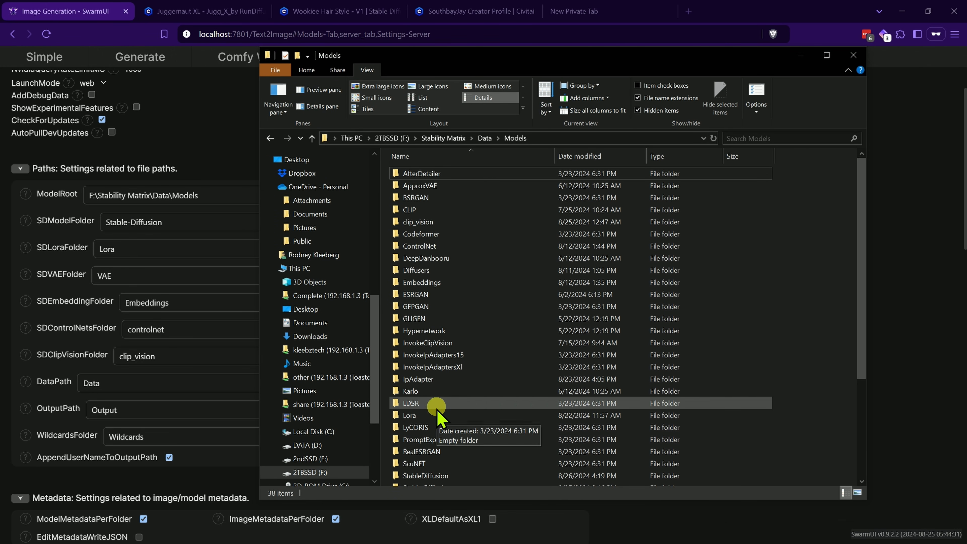
pyautogui.scroll(-4, 457, 450)
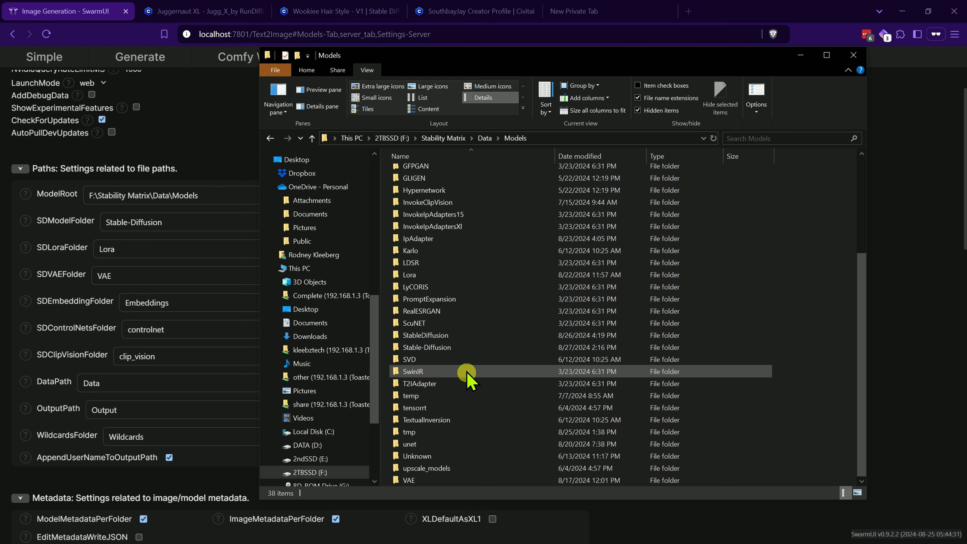
pyautogui.doubleClick(446, 347)
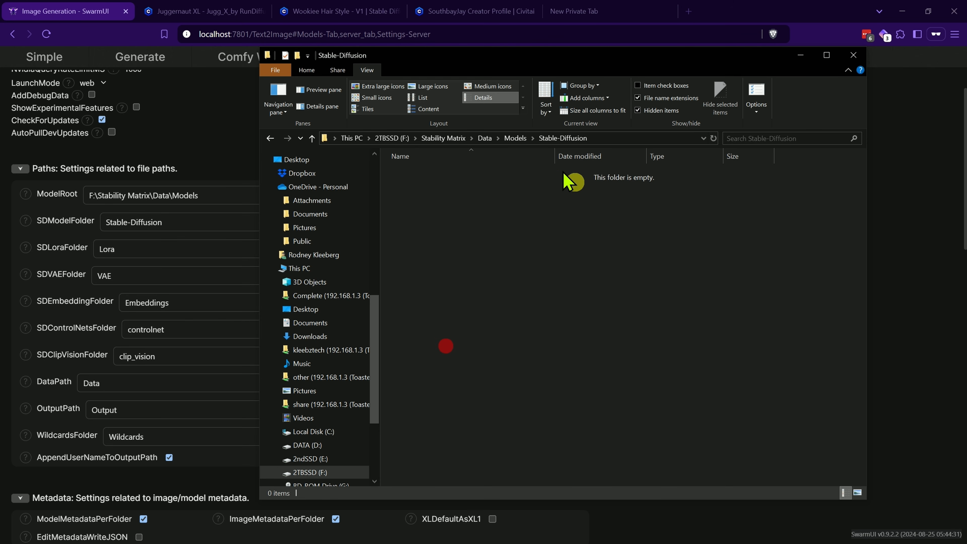
pyautogui.click(525, 138)
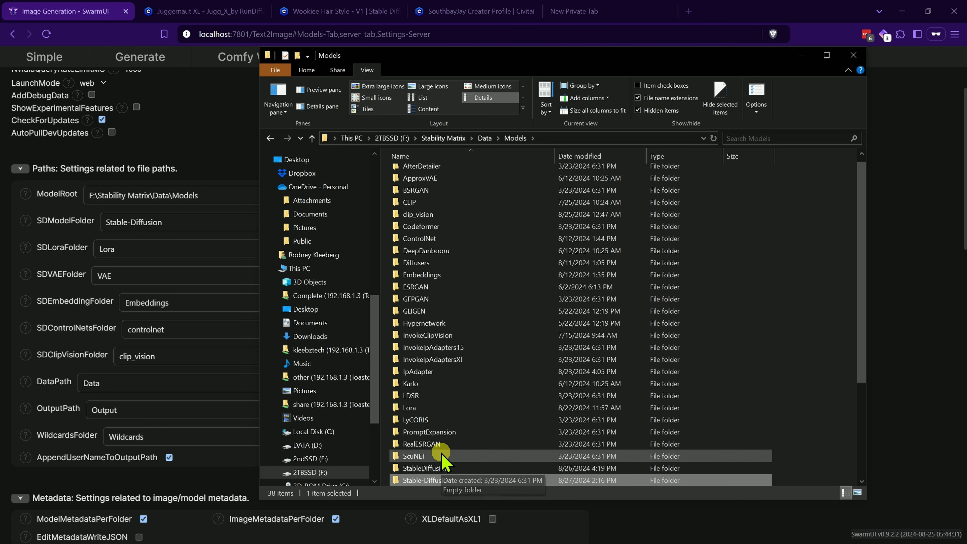
# - Open the StableDiffusion folder, spelled without a hyphen, inside Models and copy its full path
pyautogui.scroll(-1, 443, 451)
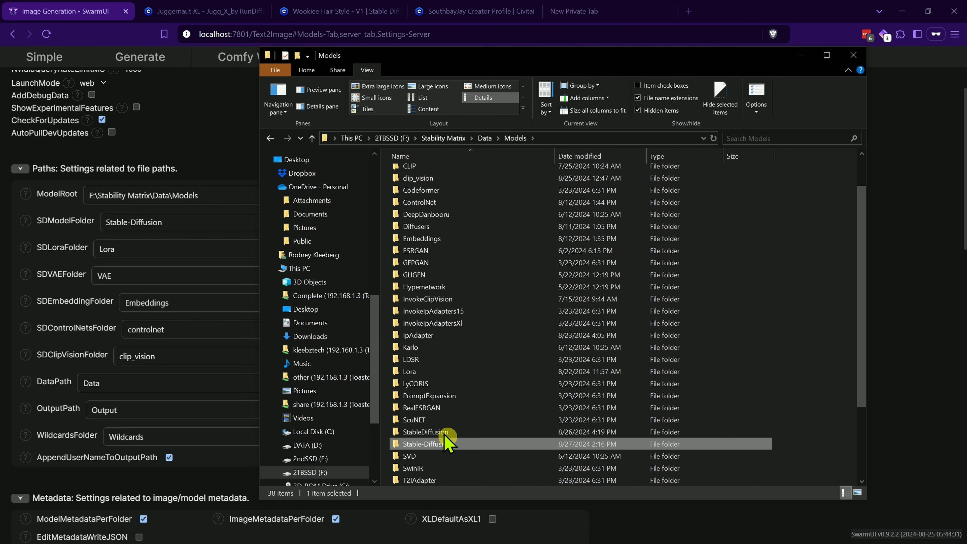
pyautogui.click(430, 432)
pyautogui.click(430, 433)
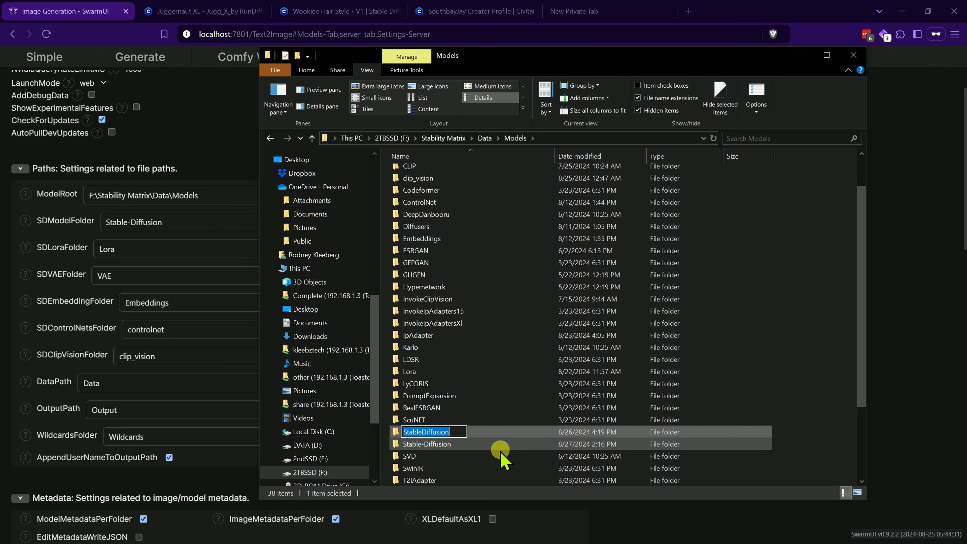
pyautogui.doubleClick(493, 433)
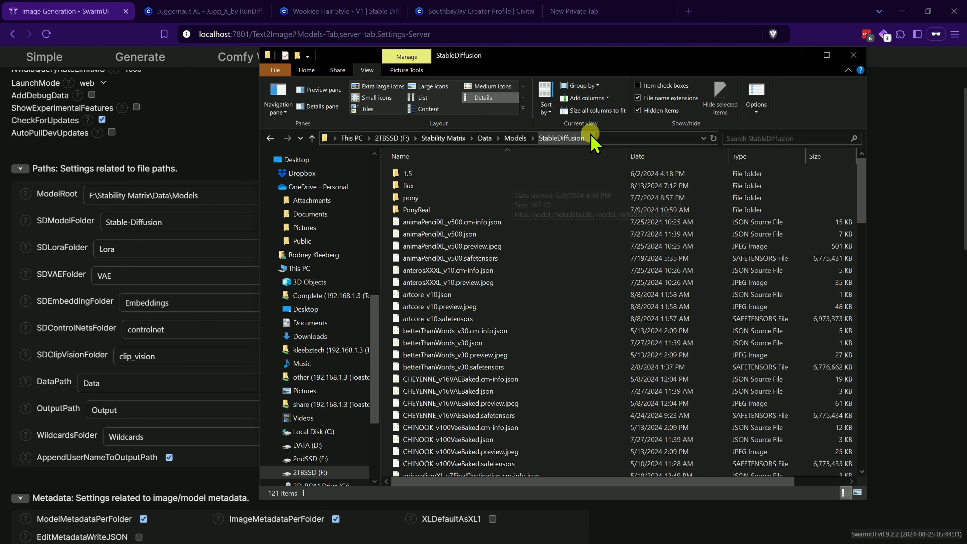
pyautogui.click(606, 138)
pyautogui.rightClick(607, 138)
pyautogui.click(632, 172)
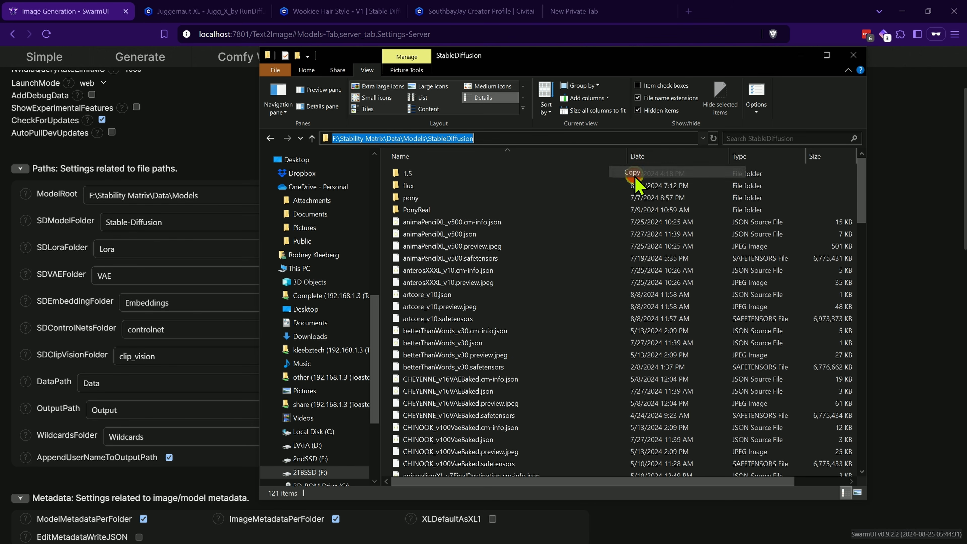
# - In SwarmUI, set SDModelFolder to "F:\Stability Matrix\Data\Models\StableDiffusion" and save the change
pyautogui.click(174, 221)
pyautogui.rightClick(173, 221)
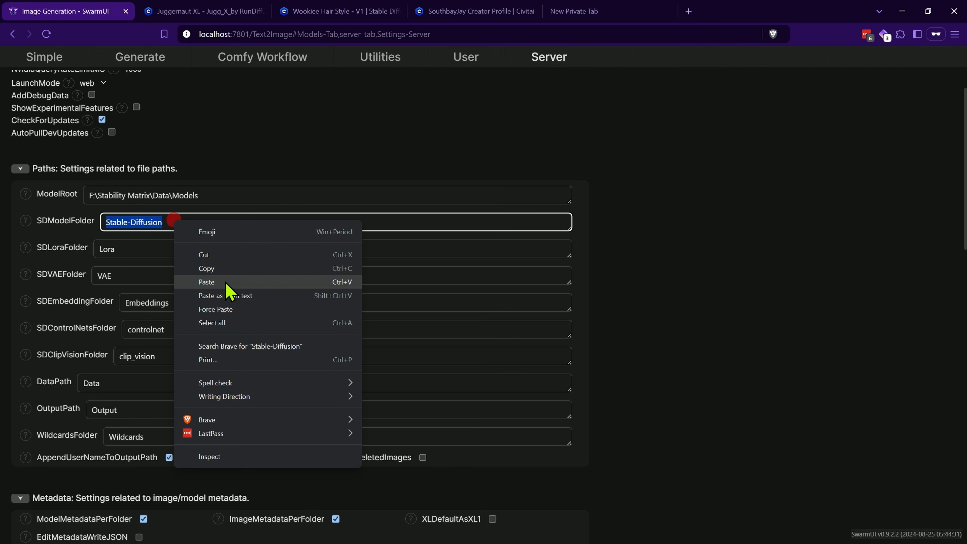
pyautogui.click(224, 281)
pyautogui.click(822, 502)
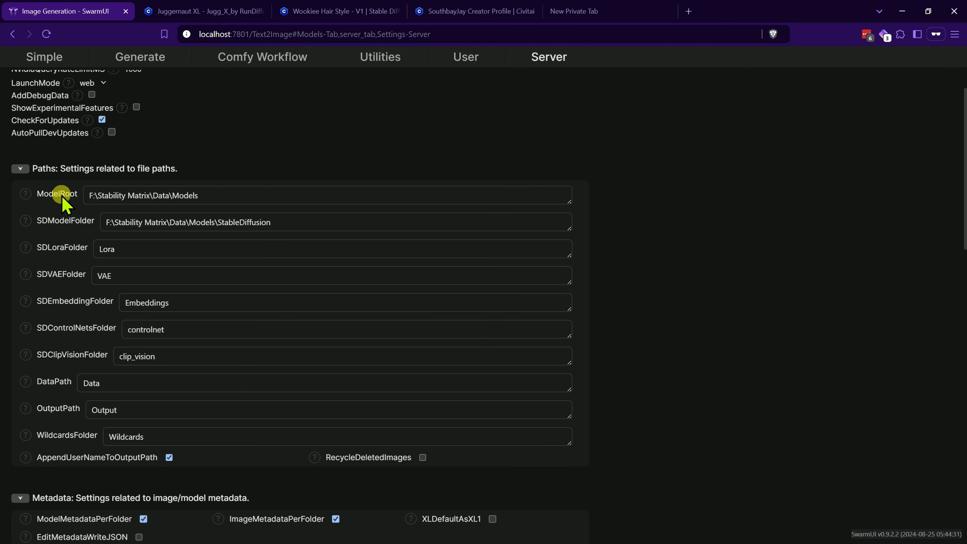
# - In File Explorer, compare the Lora folder inside Models with the configured model paths, and return to the SwarmUI settings
pyautogui.click(221, 194)
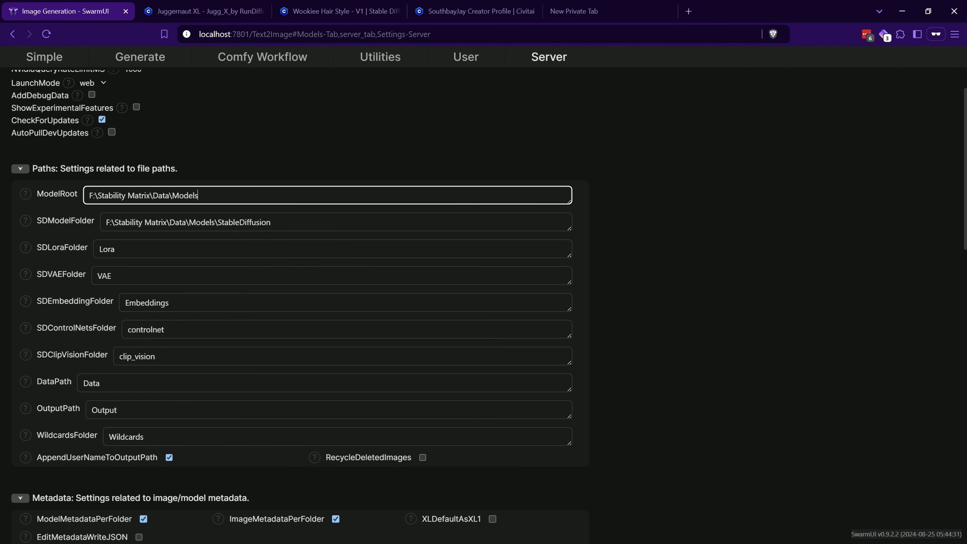
pyautogui.hotkey('alt', 'Tab')
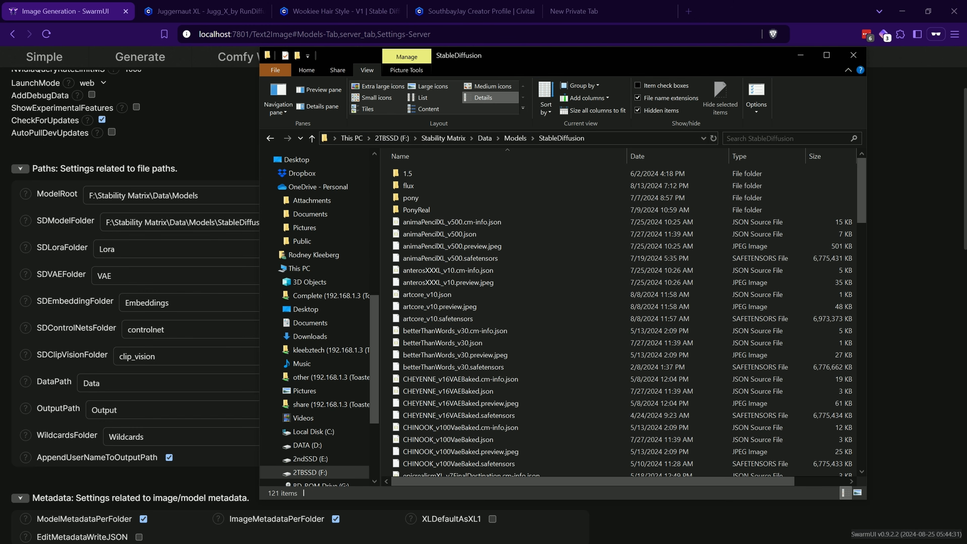
pyautogui.click(516, 139)
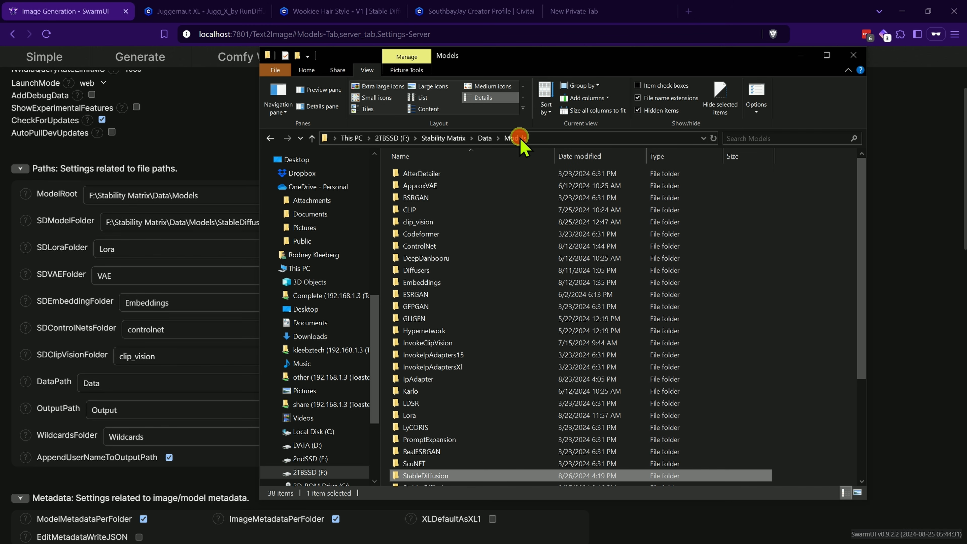
pyautogui.click(438, 415)
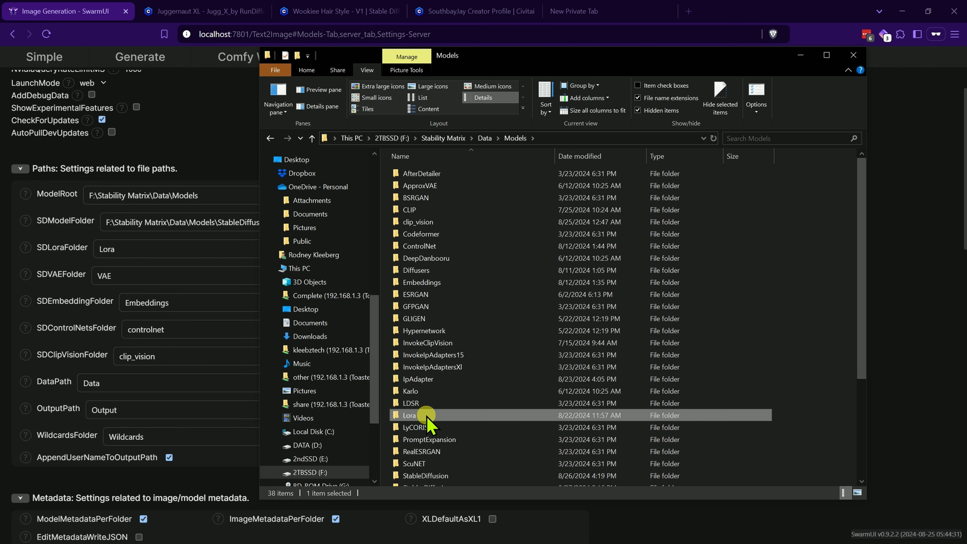
pyautogui.click(227, 222)
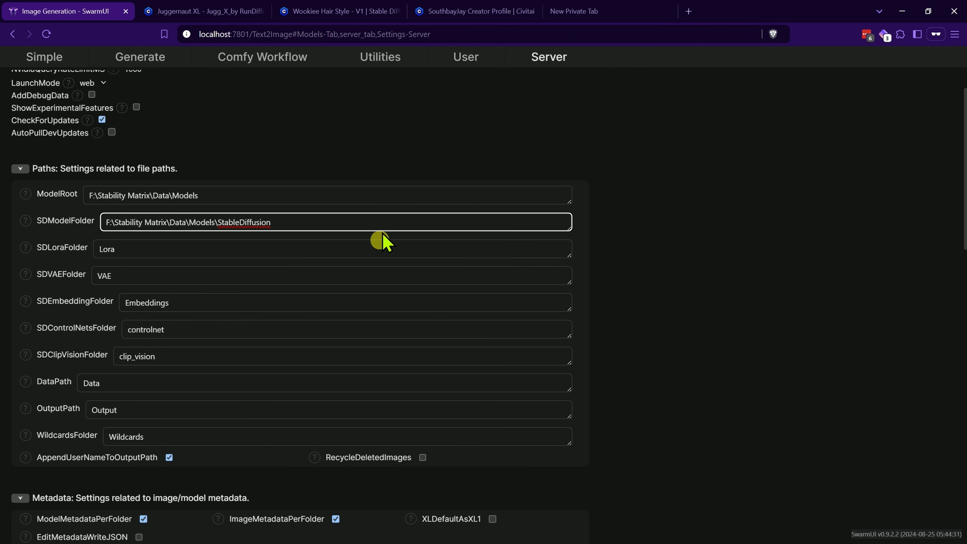
# - Review the ModelRoot and OutputPath settings and the Metadata, Network and DefaultUserRestriction sections of the server configuration
pyautogui.click(286, 198)
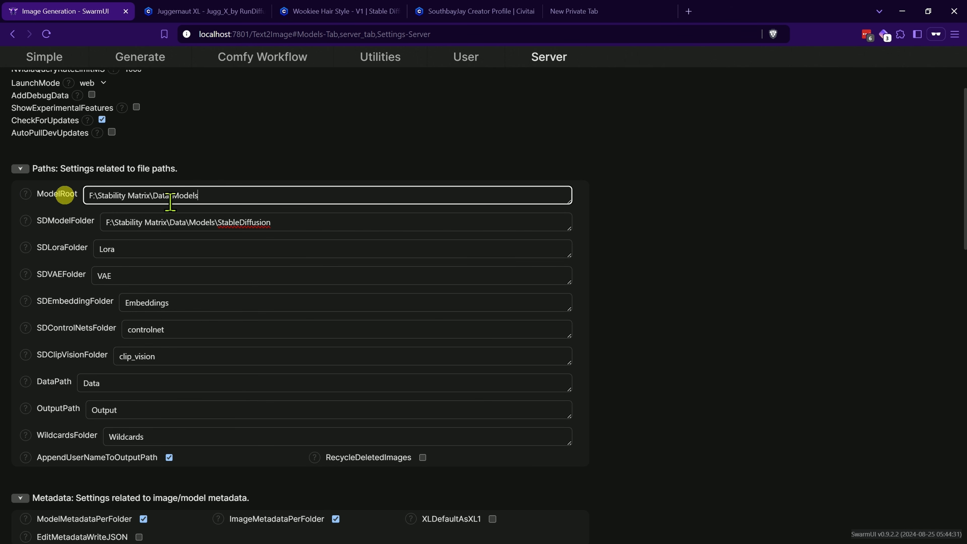
pyautogui.click(682, 207)
pyautogui.scroll(-3, 647, 255)
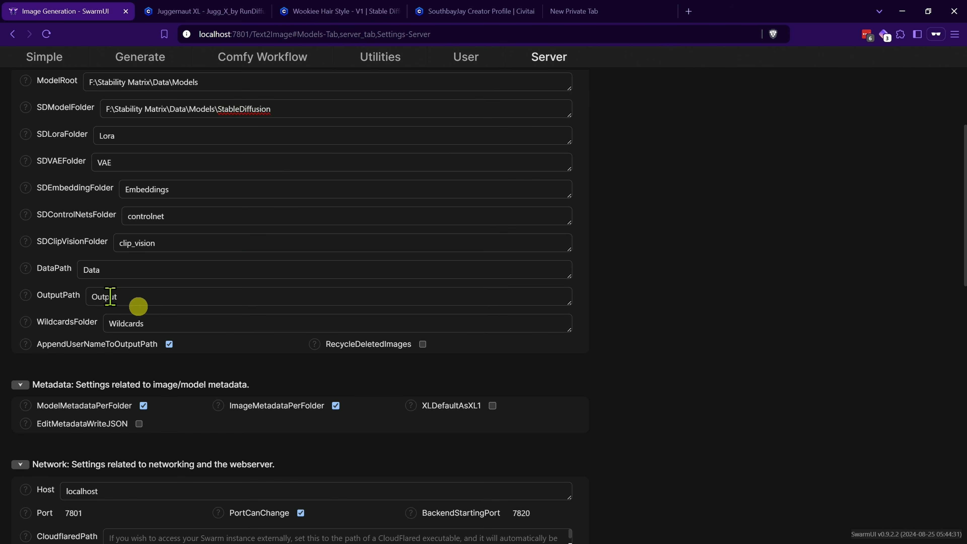
pyautogui.click(135, 299)
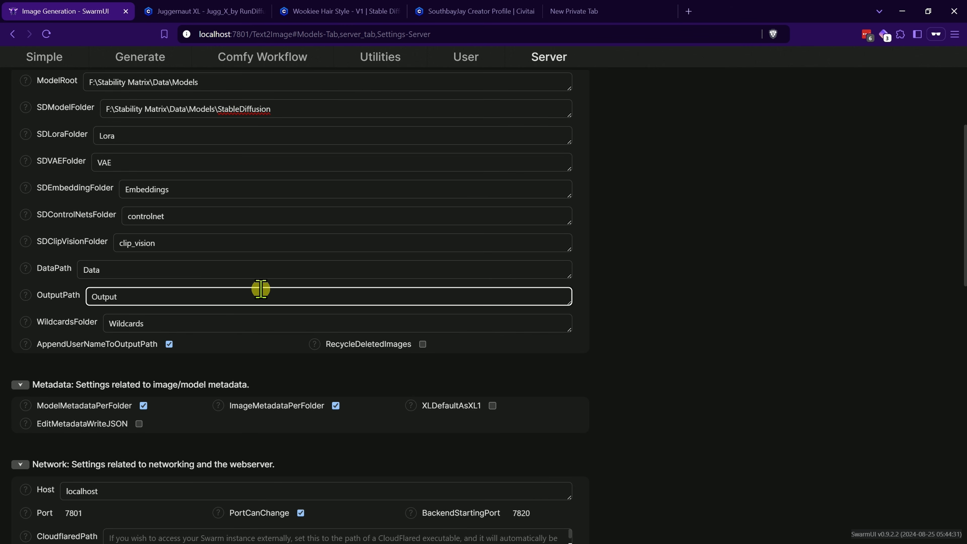
pyautogui.scroll(-5, 392, 347)
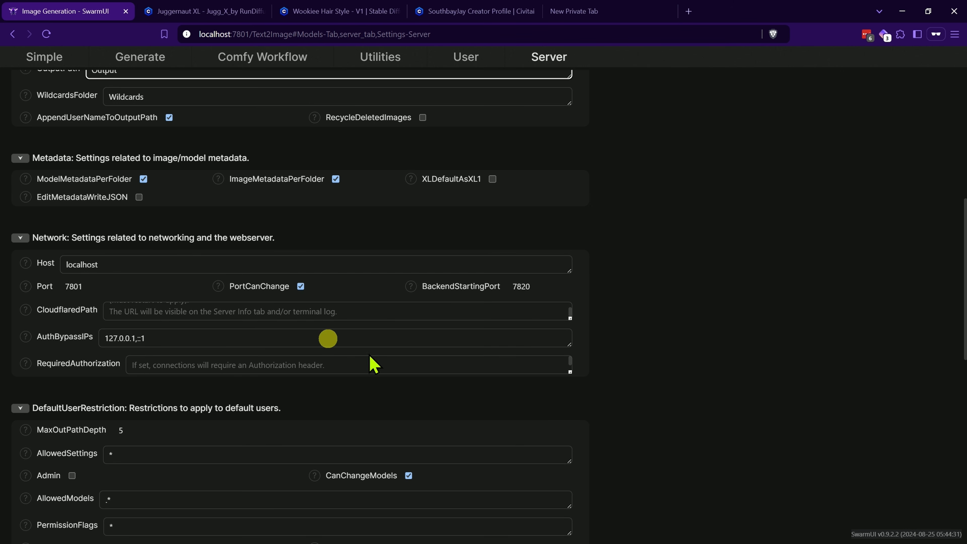
pyautogui.scroll(-8, 371, 367)
pyautogui.moveTo(963, 336); pyautogui.dragTo(892, 279)
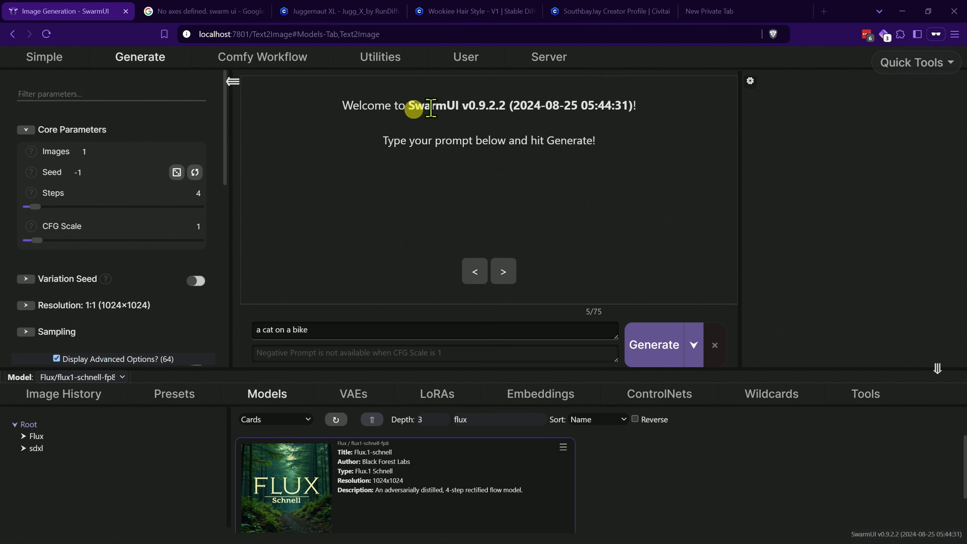
# - Open the Server Info page and examine its options for shutting down or updating and restarting the server
pyautogui.click(554, 62)
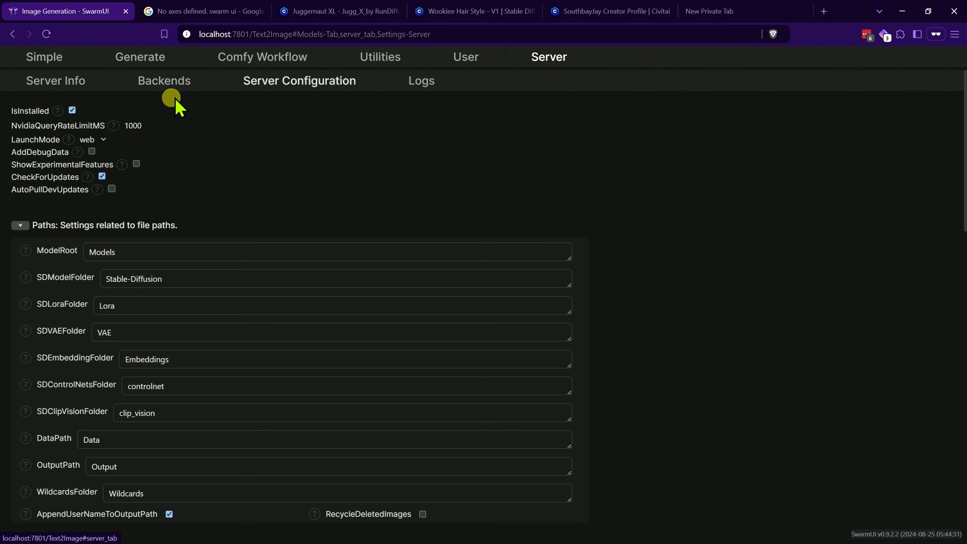
pyautogui.click(61, 76)
pyautogui.scroll(-3, 59, 217)
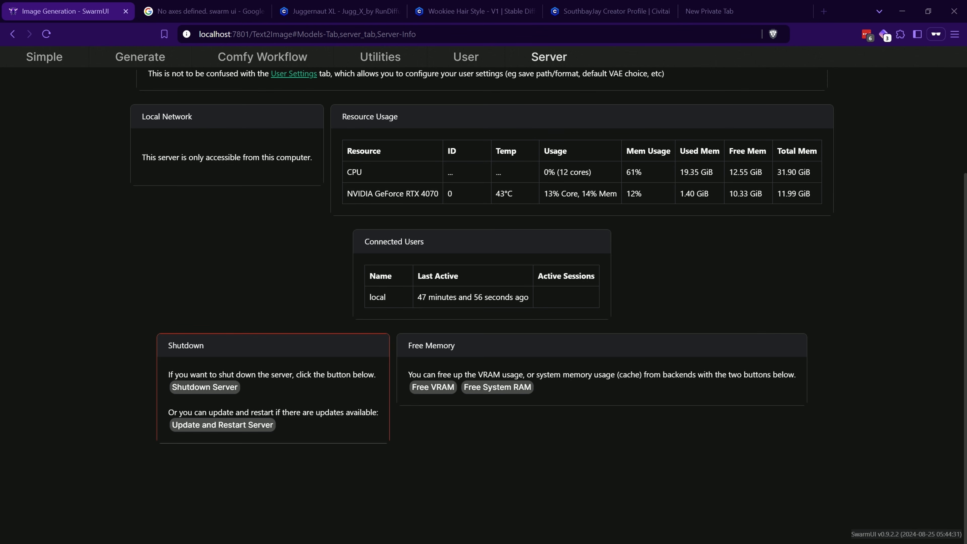
# - In File Explorer, open the SwarmUI folder inside swarm2 and locate update-windows.bat and launch-windows.bat
pyautogui.moveTo(0, 78); pyautogui.dragTo(284, 70)
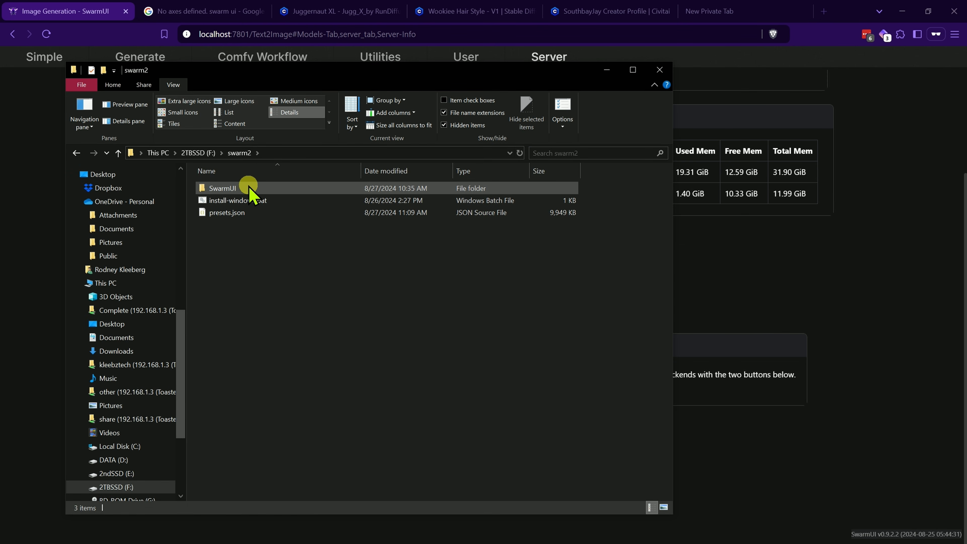
pyautogui.doubleClick(222, 188)
pyautogui.scroll(-1, 283, 419)
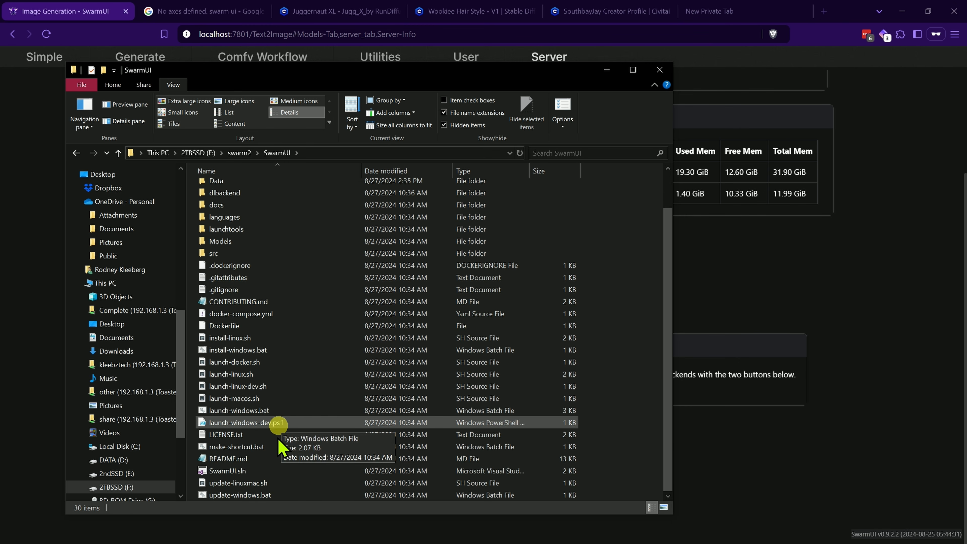
pyautogui.click(282, 495)
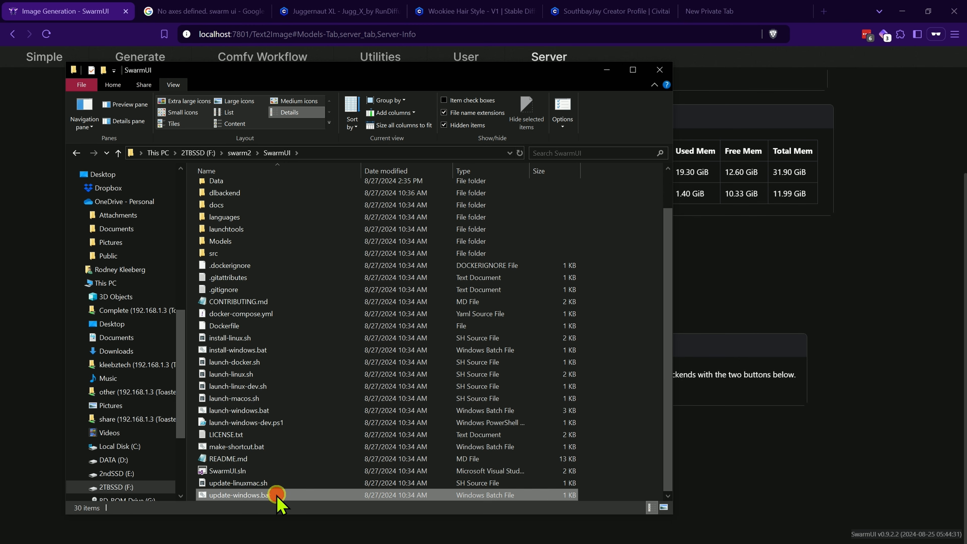
pyautogui.click(278, 410)
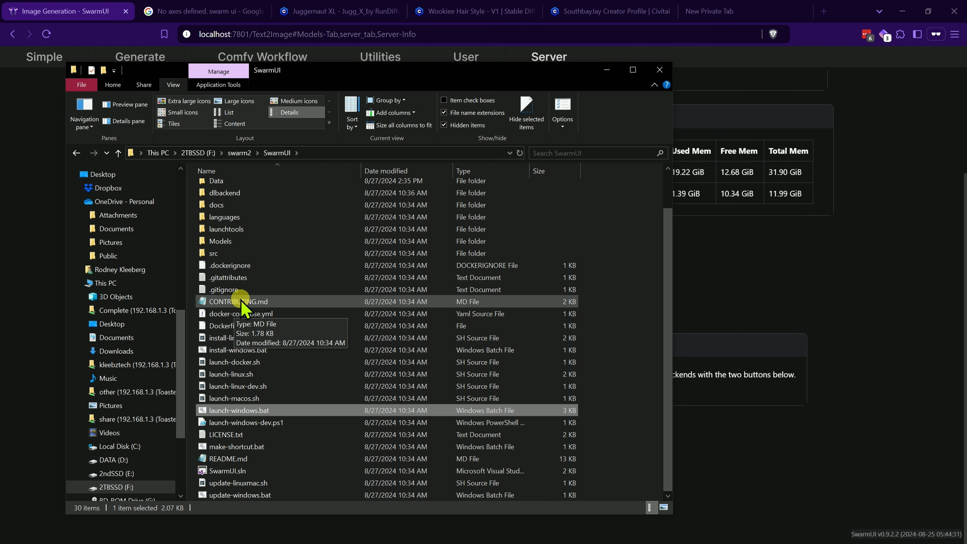
pyautogui.moveTo(362, 70); pyautogui.dragTo(464, 40)
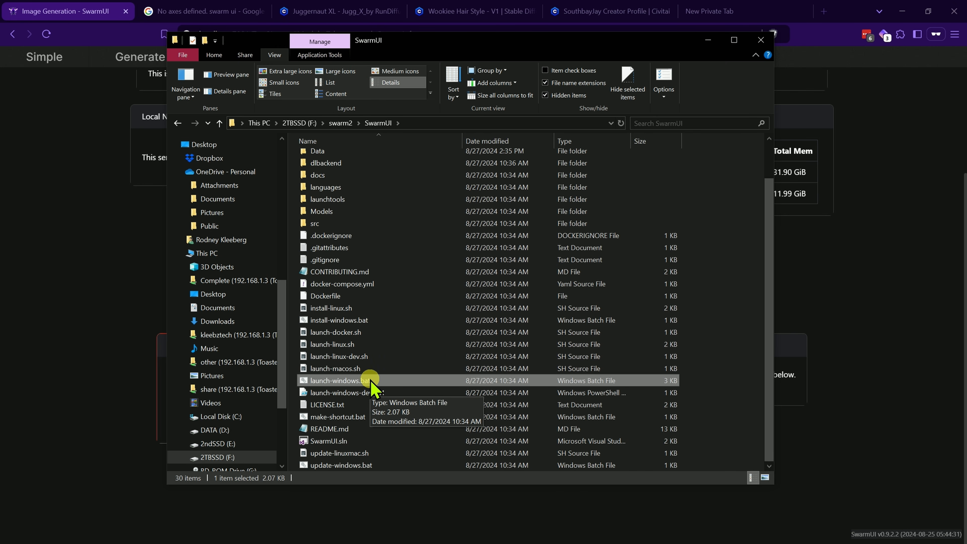
# - Return to SwarmUI and review the Server Info page's overview, resource usage and Free Memory options
pyautogui.click(79, 253)
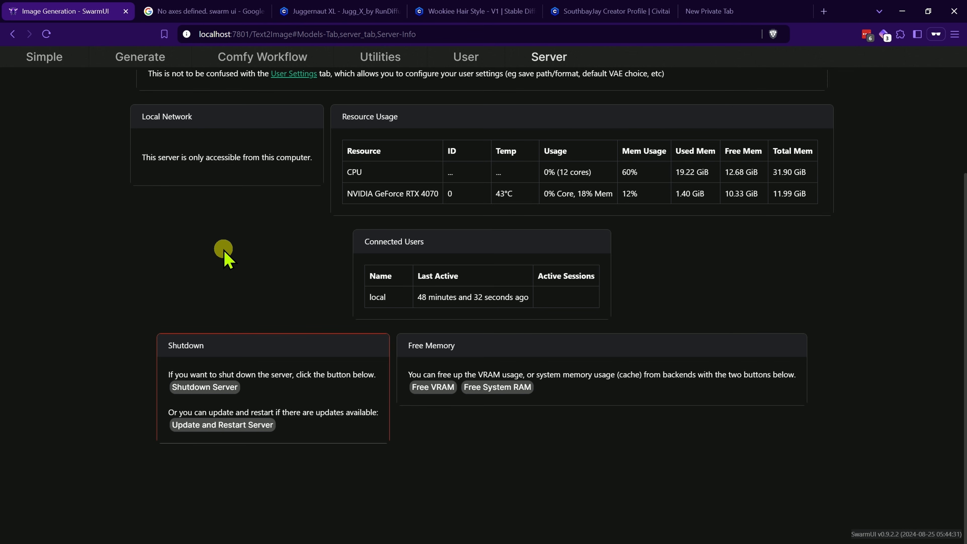
pyautogui.scroll(3, 216, 283)
pyautogui.scroll(-1, 214, 282)
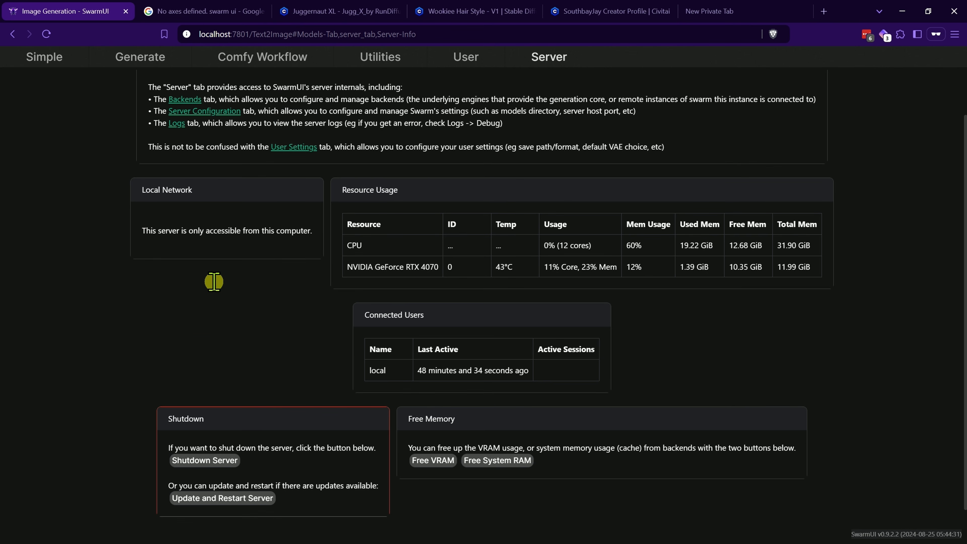
# - Select the Grid Generator tool for image generation, look over its options, and try to generate a grid without defining any axes
pyautogui.click(140, 57)
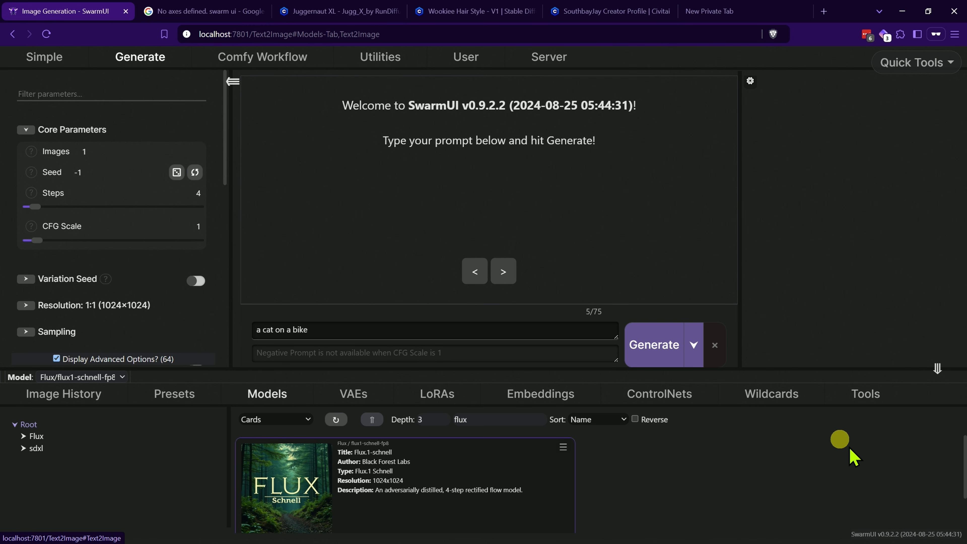
pyautogui.click(872, 398)
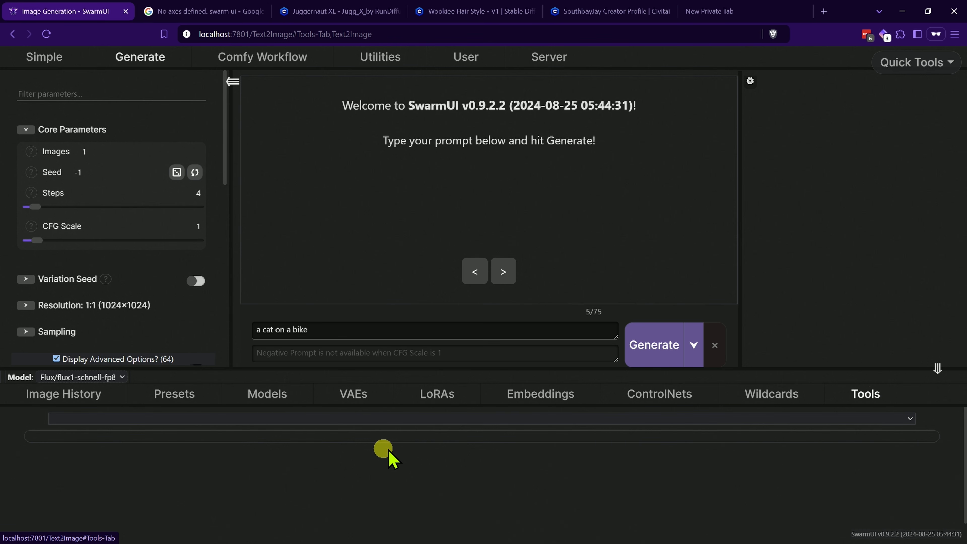
pyautogui.click(439, 420)
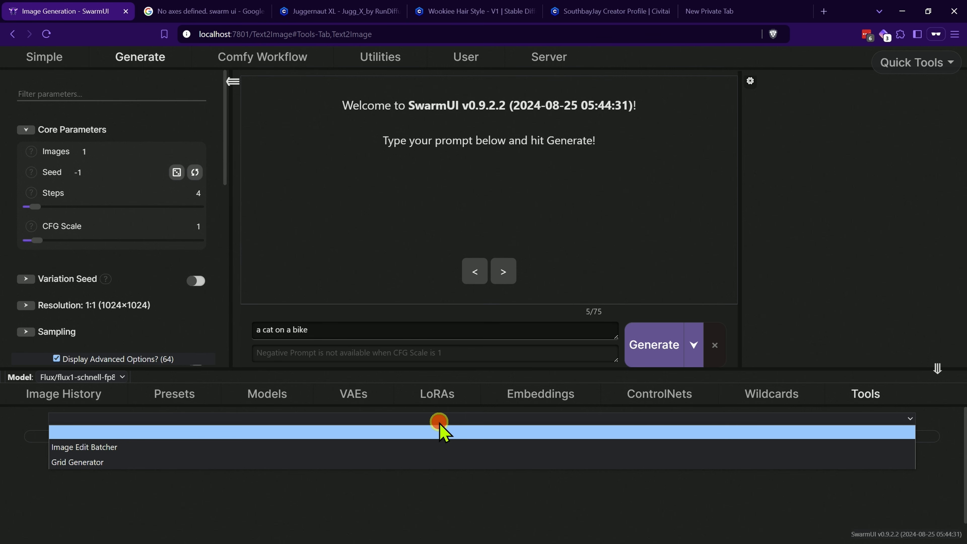
pyautogui.click(309, 462)
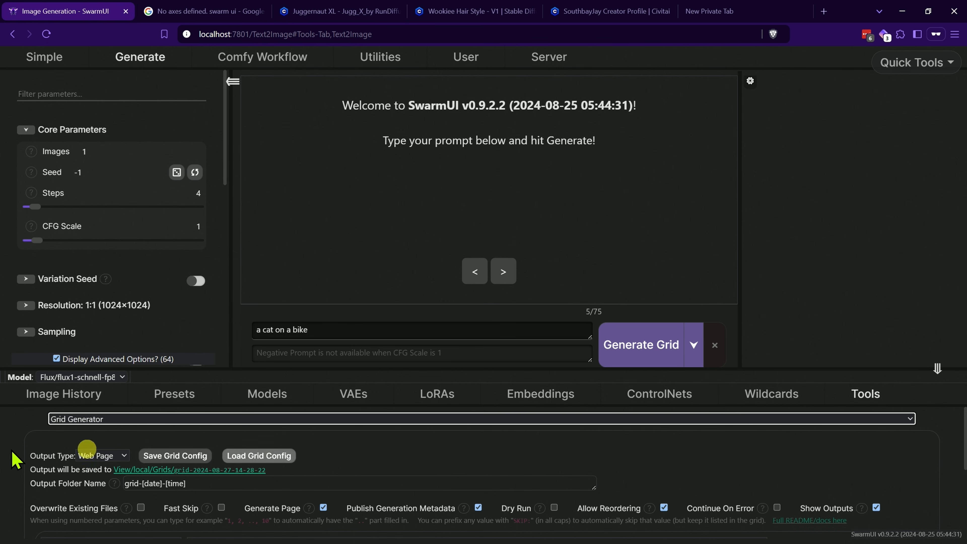
pyautogui.scroll(-2, 21, 511)
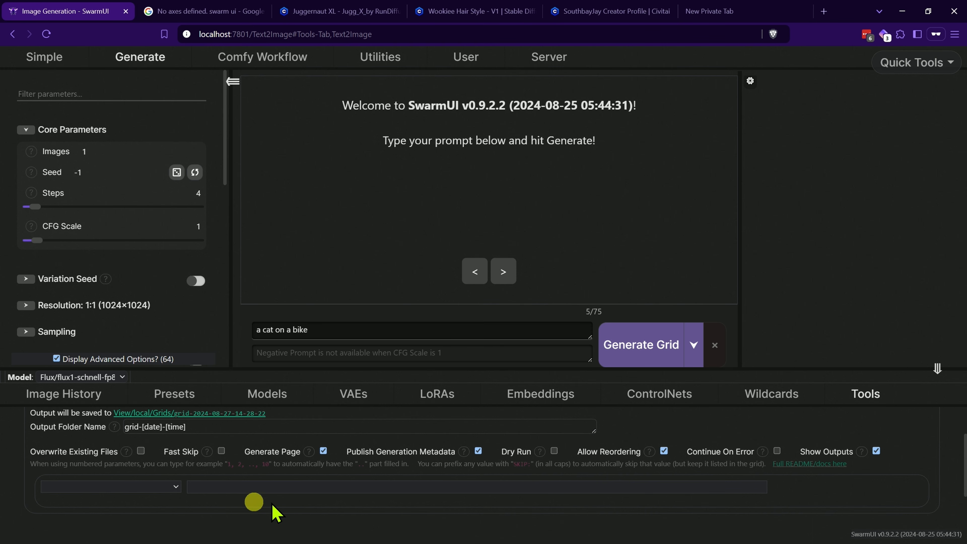
pyautogui.scroll(2, 383, 449)
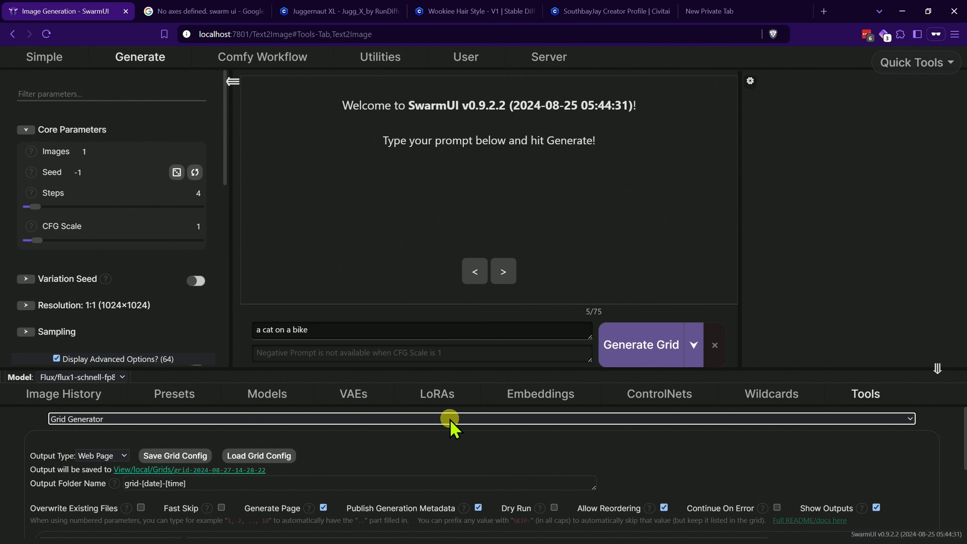
pyautogui.click(265, 393)
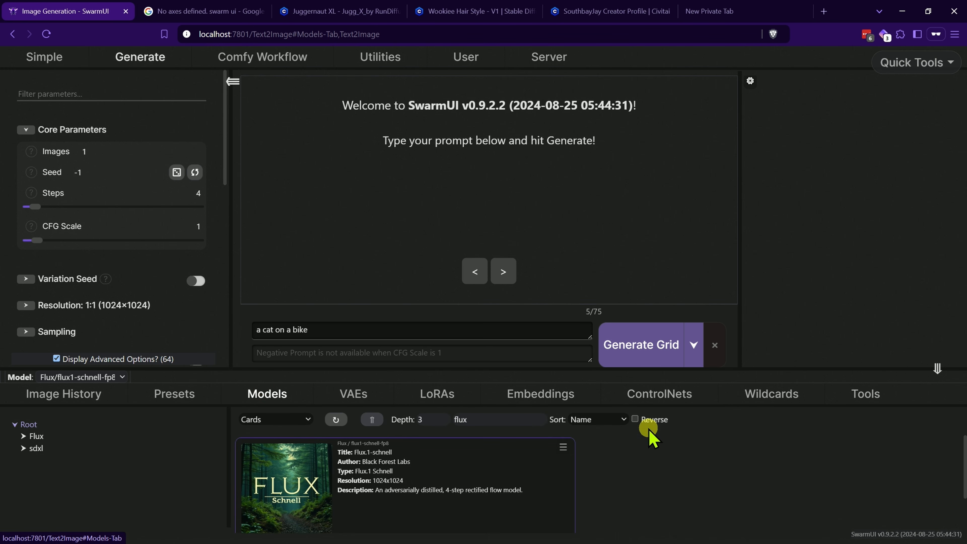
pyautogui.click(636, 341)
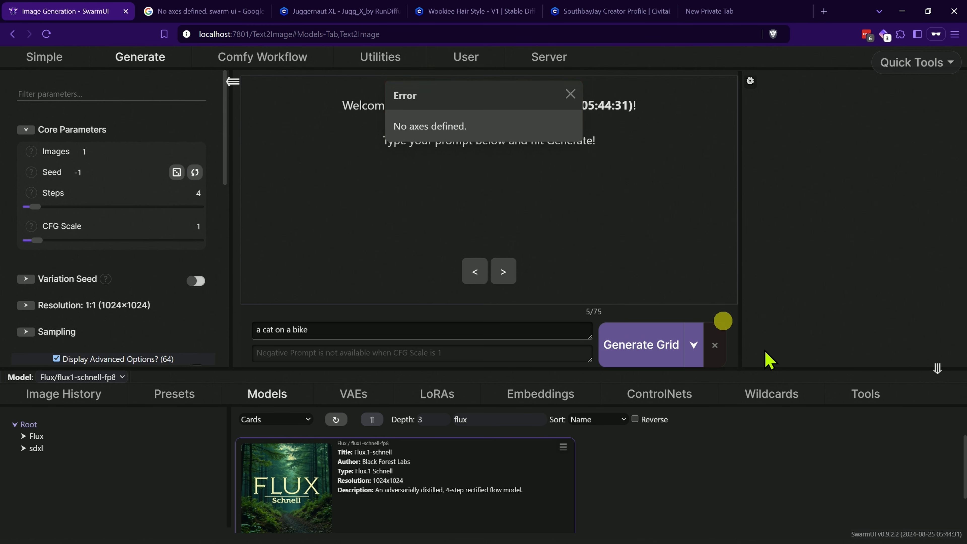
# - Clear the Grid Generator selection so the tool choice is blank, and dismiss the error notice
pyautogui.click(863, 395)
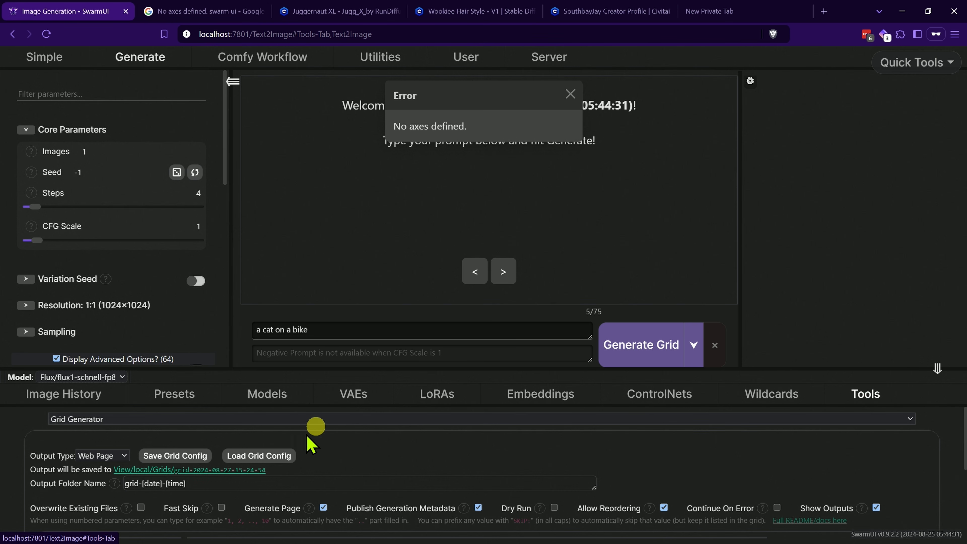
pyautogui.click(182, 419)
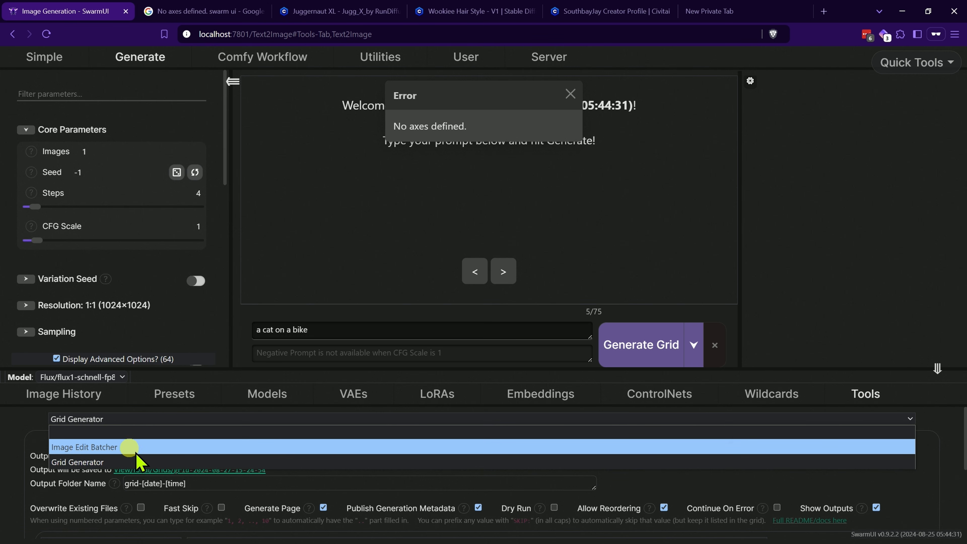
pyautogui.click(148, 434)
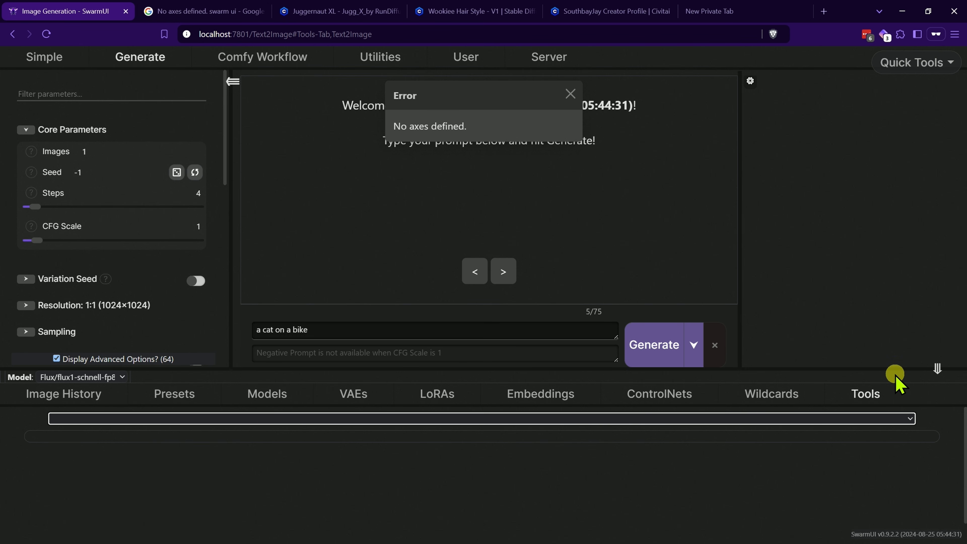
pyautogui.moveTo(893, 368); pyautogui.dragTo(885, 457)
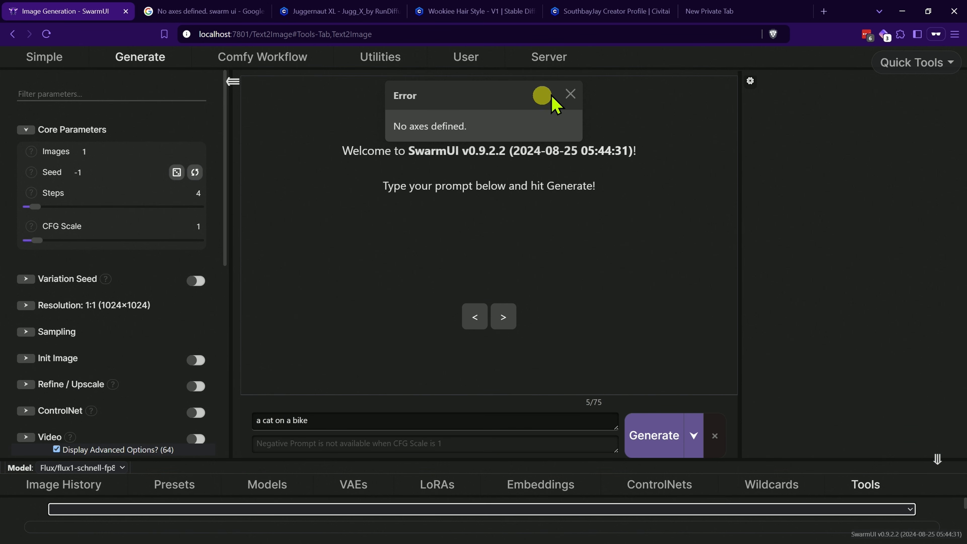
pyautogui.click(571, 96)
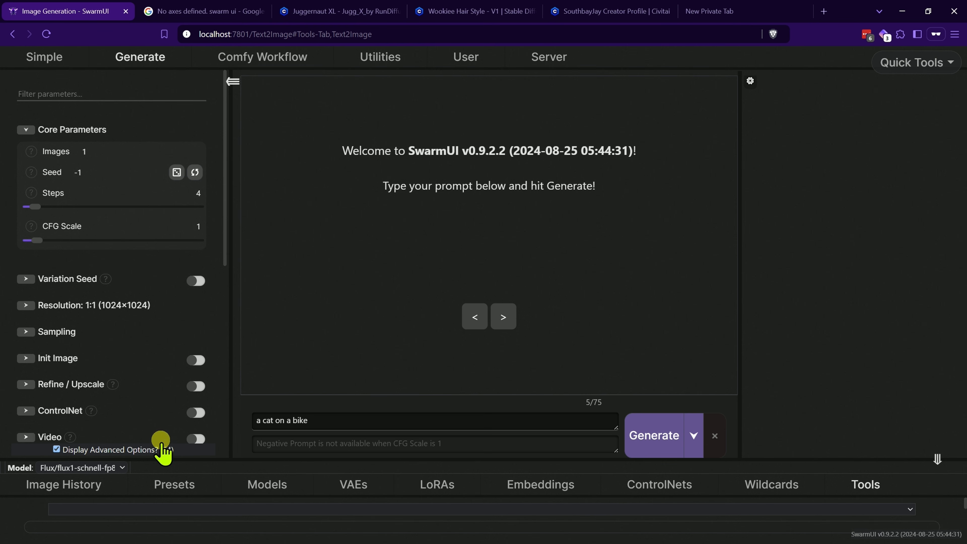
# - Enlarge the lower tools area, check the Server Info page, and return to the image generation page
pyautogui.moveTo(303, 457); pyautogui.dragTo(294, 400)
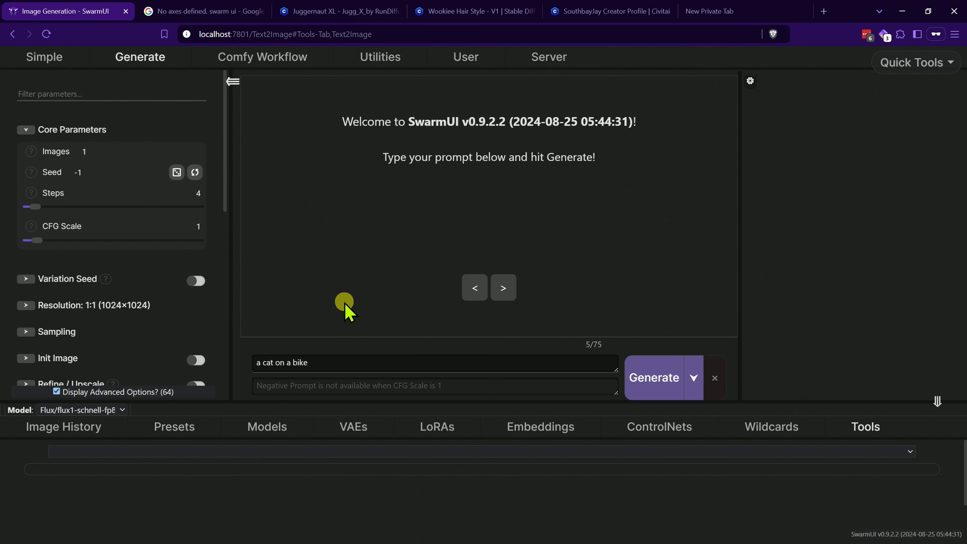
pyautogui.click(537, 57)
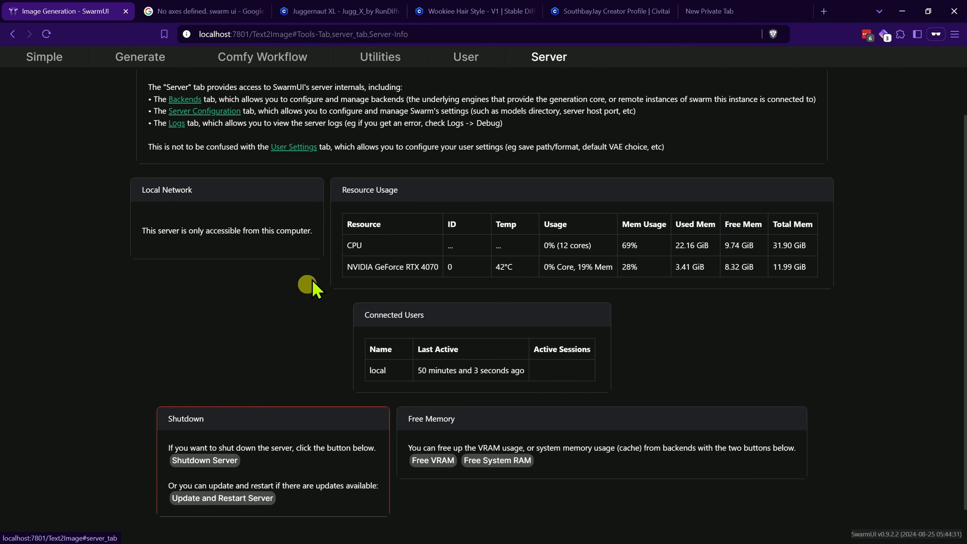
pyautogui.click(139, 61)
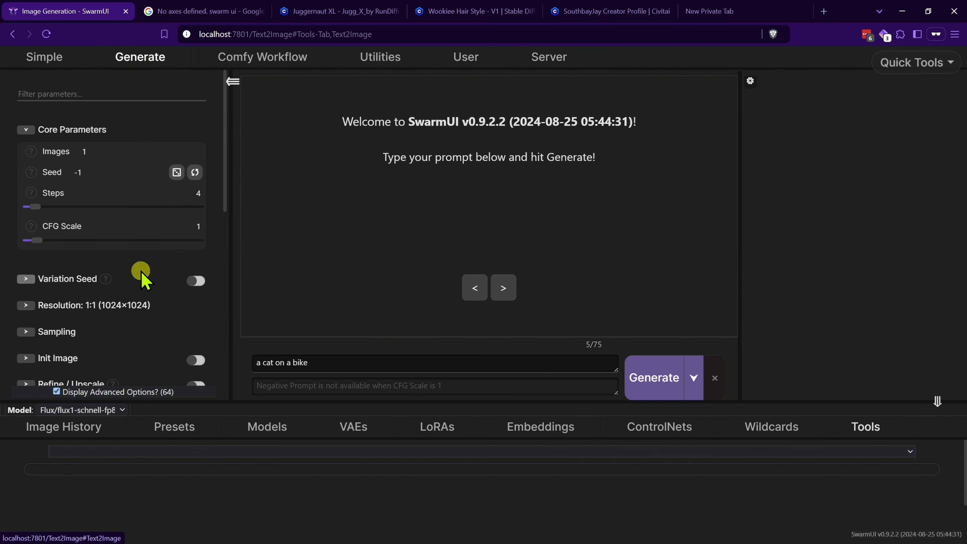
# - Set the number of images to 2 and start generating from the prompt "a cat on a bike"
pyautogui.click(121, 152)
pyautogui.write('2')
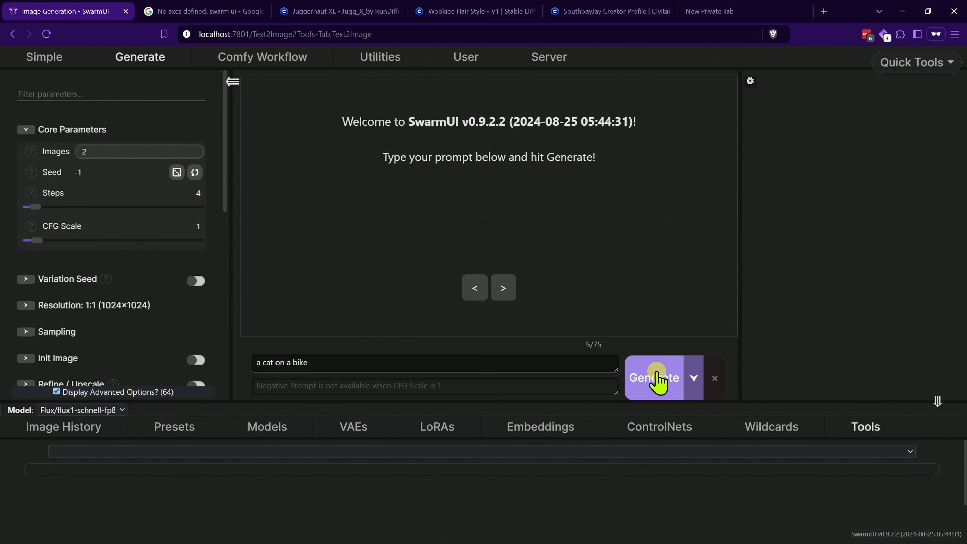
pyautogui.click(664, 389)
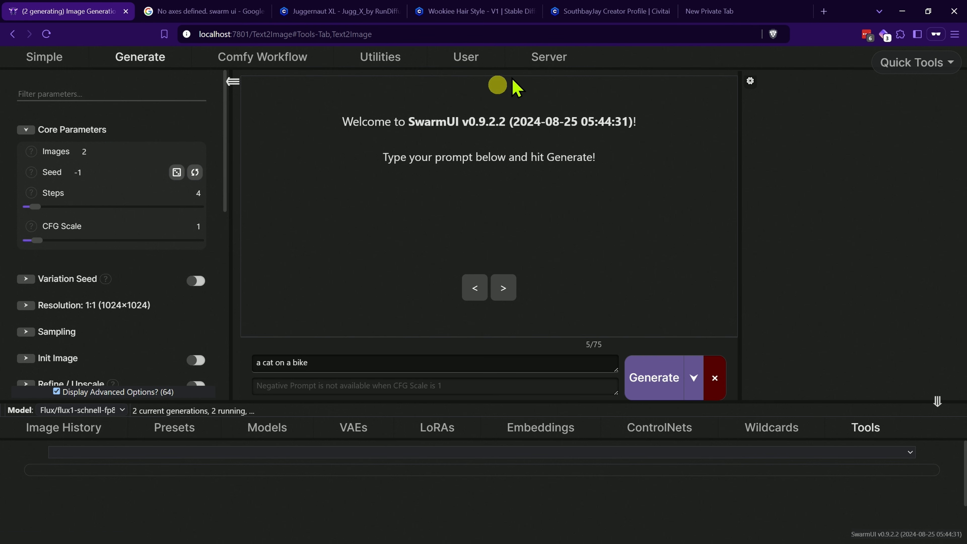
# - Check the resource usage on the Server Info page while the images generate, and return to the generation page
pyautogui.click(530, 61)
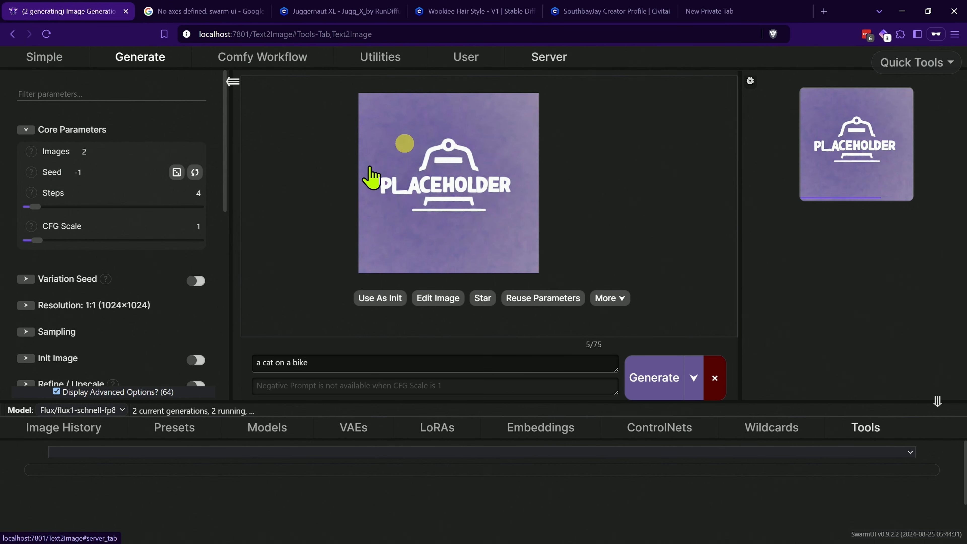
pyautogui.click(552, 58)
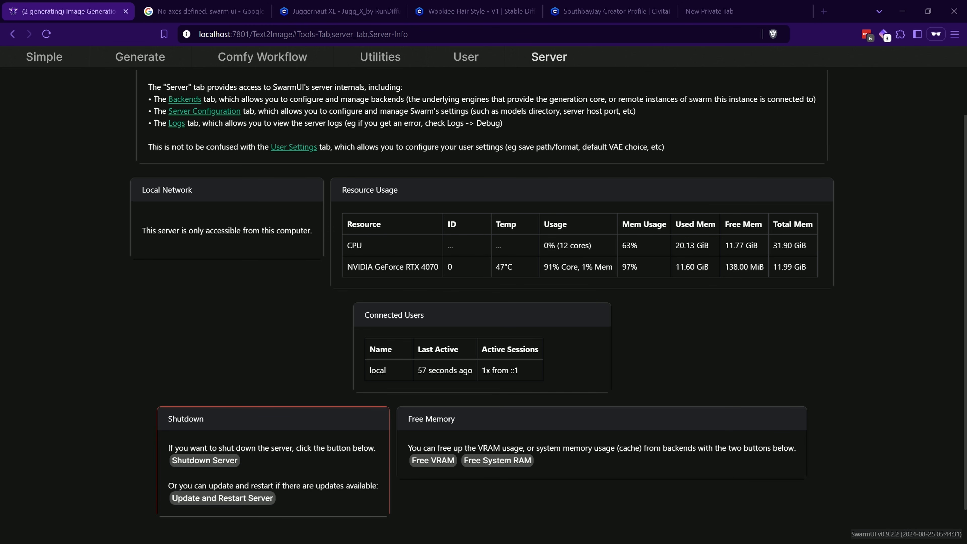
pyautogui.click(140, 56)
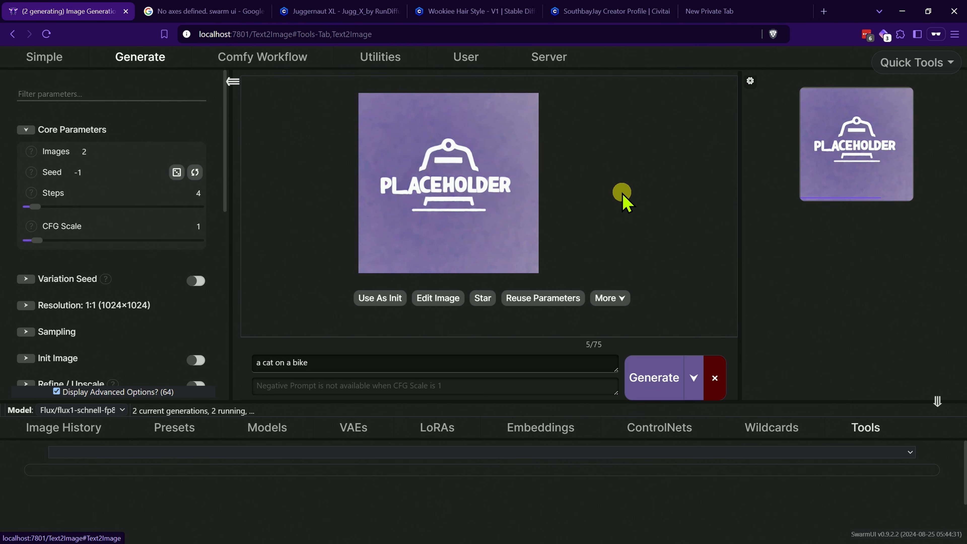
# - Review the generation progress in the server's debug logs, and return to the generation page to view the finished images
pyautogui.click(549, 57)
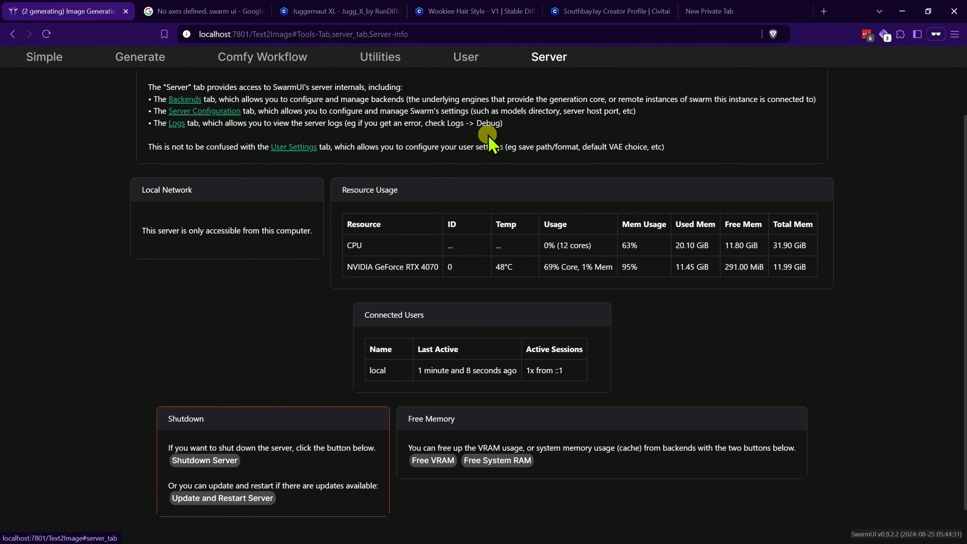
pyautogui.scroll(2, 491, 139)
pyautogui.click(420, 81)
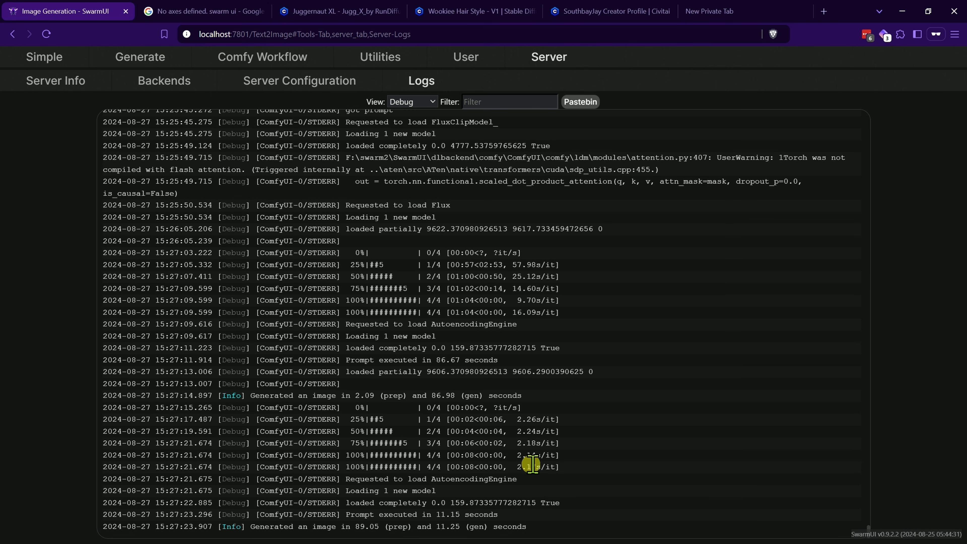
pyautogui.click(134, 64)
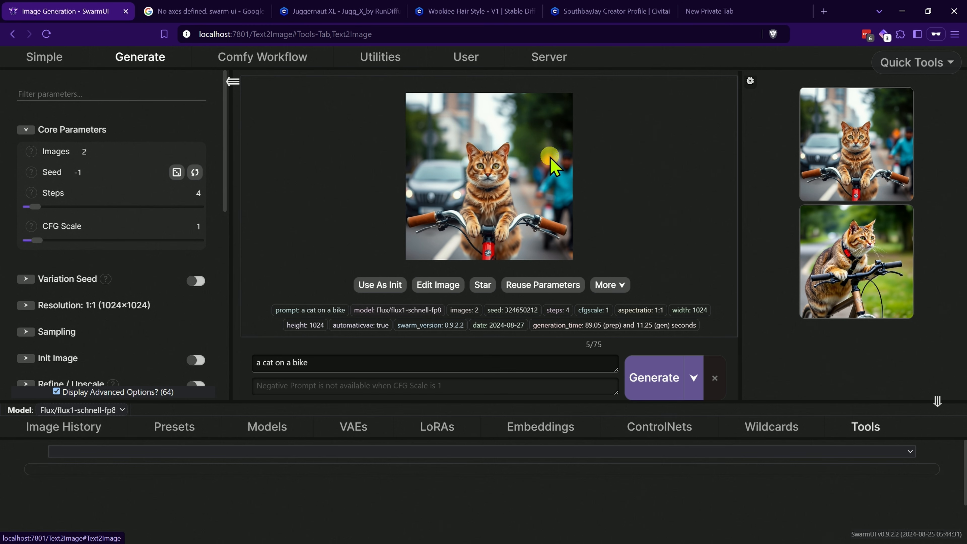
# - Review the Server Info page's overview and resource usage once more, and go back to image generation
pyautogui.click(551, 59)
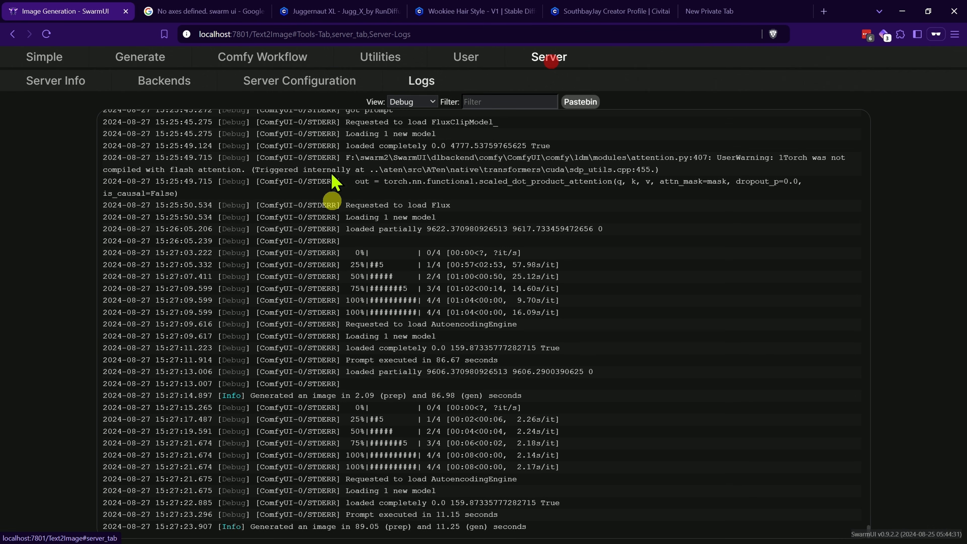
pyautogui.click(64, 81)
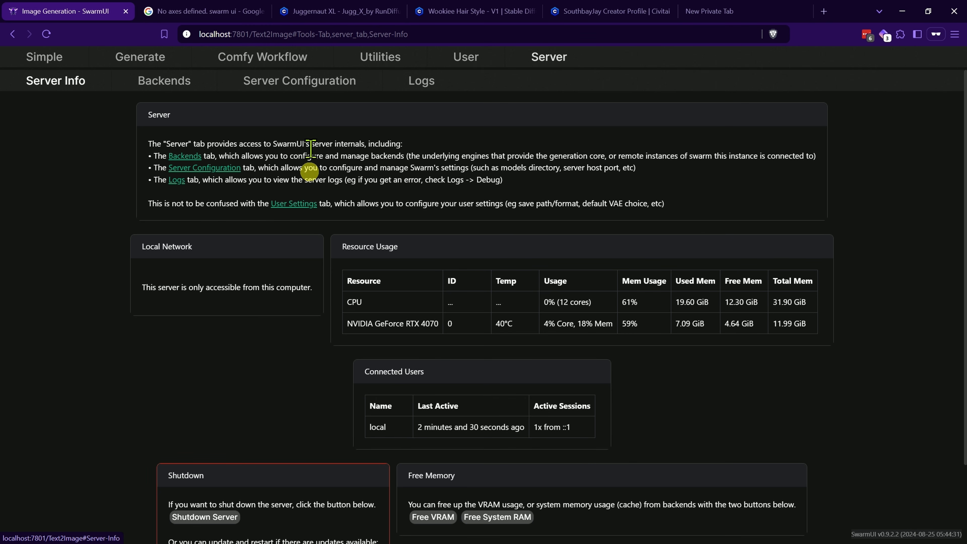
pyautogui.click(141, 57)
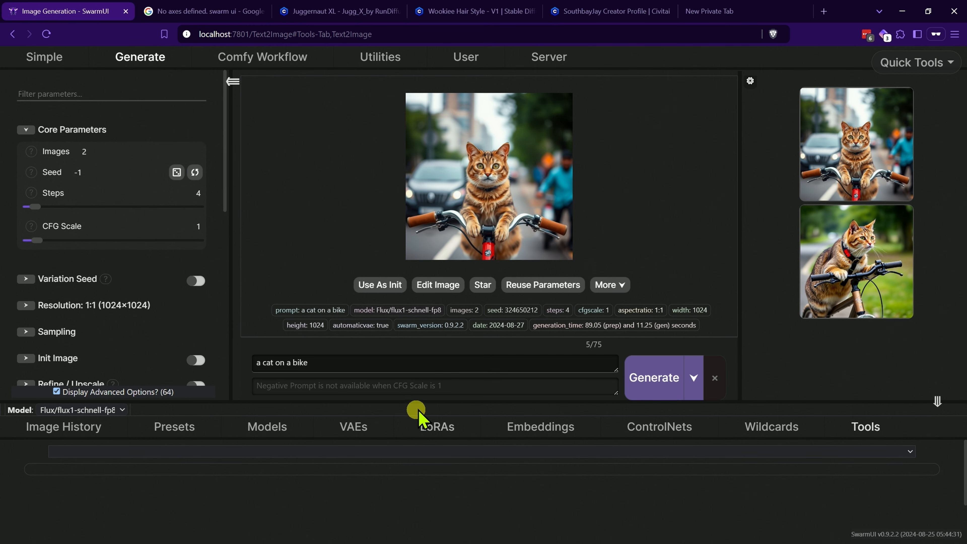
# - Enlarge the lower area, show the presets, and load presets.json from the swarm2 folder for import
pyautogui.moveTo(419, 403); pyautogui.dragTo(425, 454)
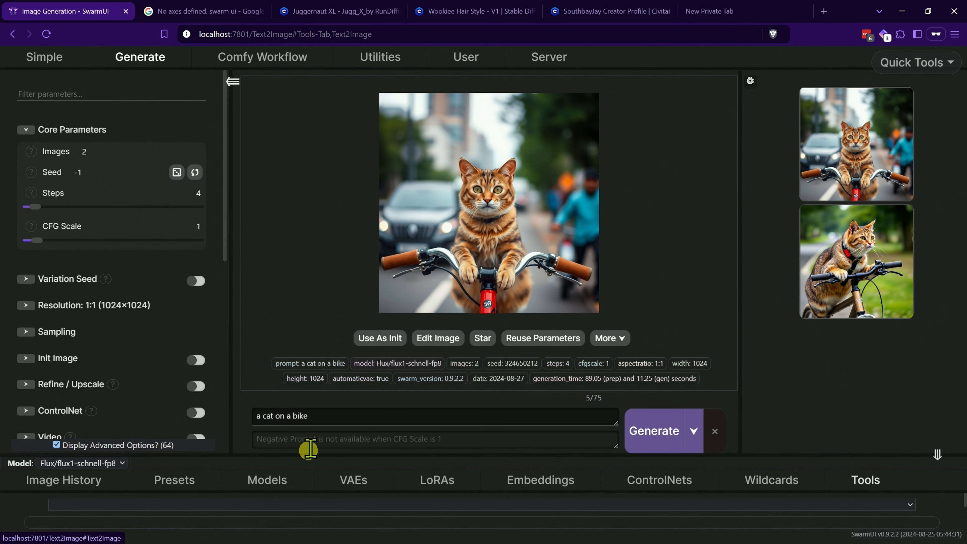
pyautogui.moveTo(400, 454); pyautogui.dragTo(401, 363)
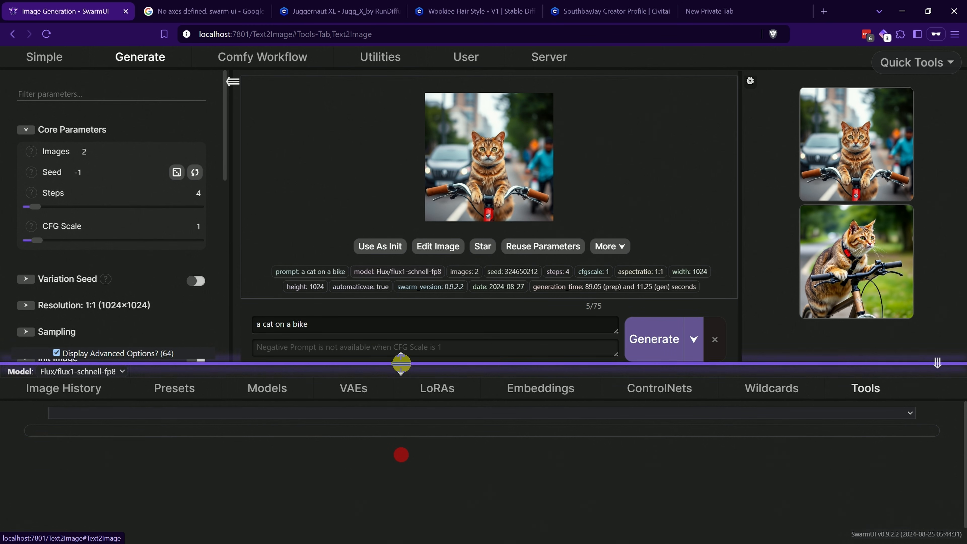
pyautogui.click(187, 389)
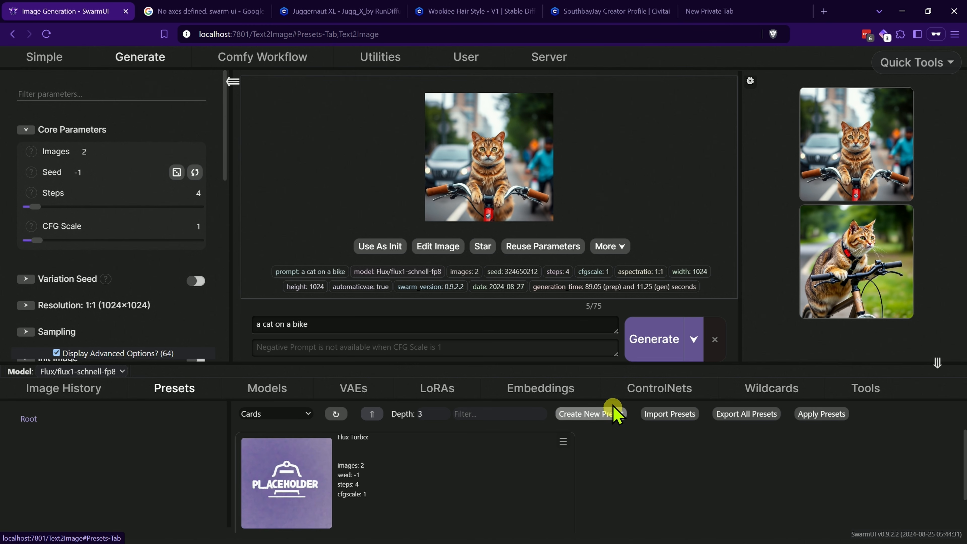
pyautogui.click(676, 415)
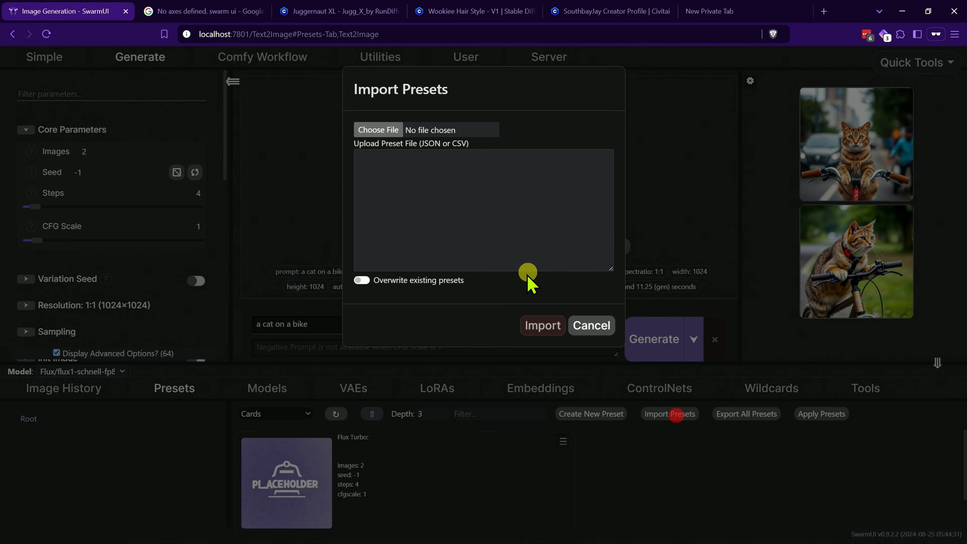
pyautogui.click(401, 136)
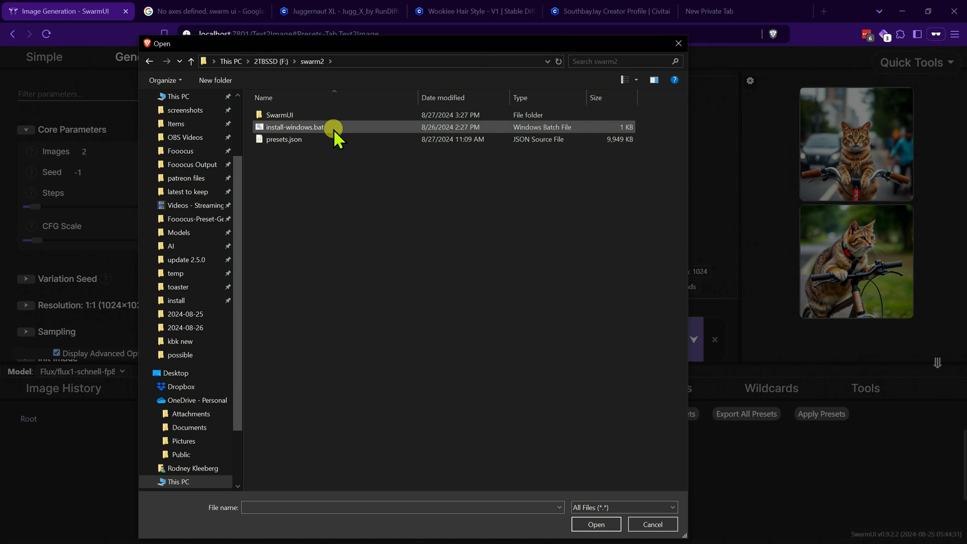
pyautogui.click(331, 138)
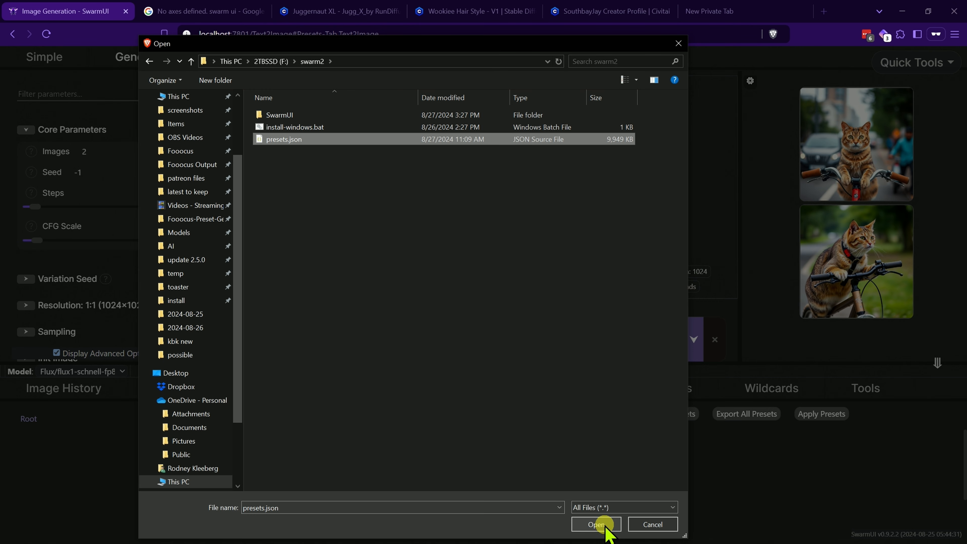
pyautogui.click(596, 524)
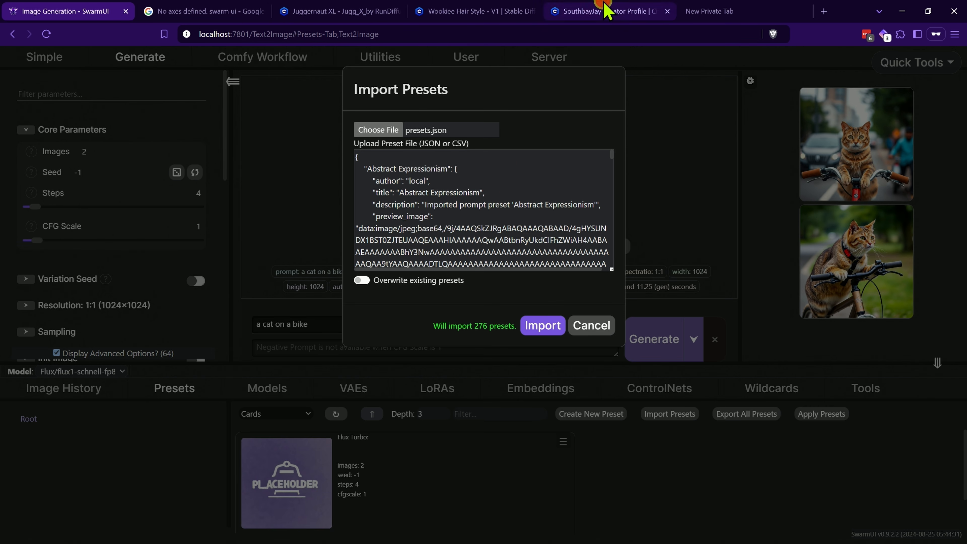
# - Switch to the creator's CivitAI profile, look over the published models, and return to SwarmUI's preset import
pyautogui.click(608, 12)
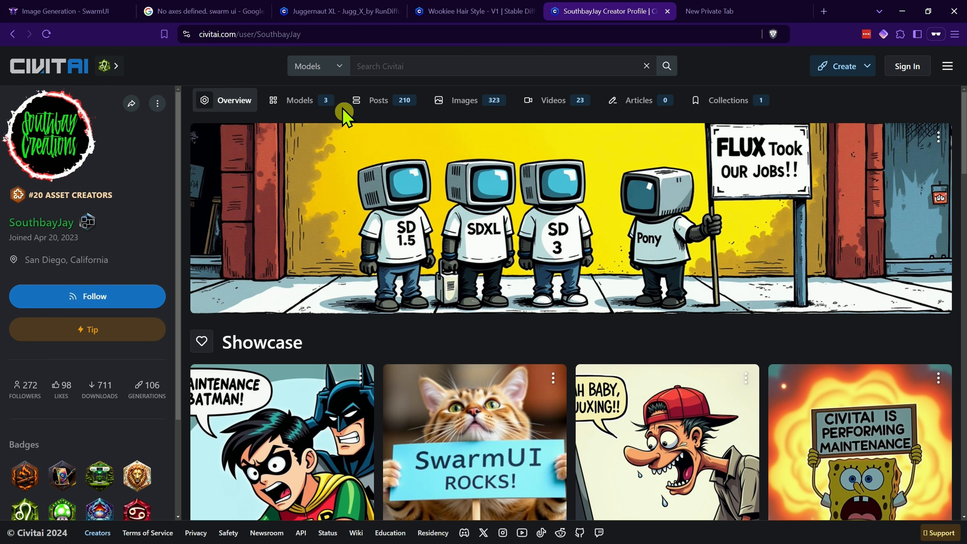
pyautogui.click(306, 98)
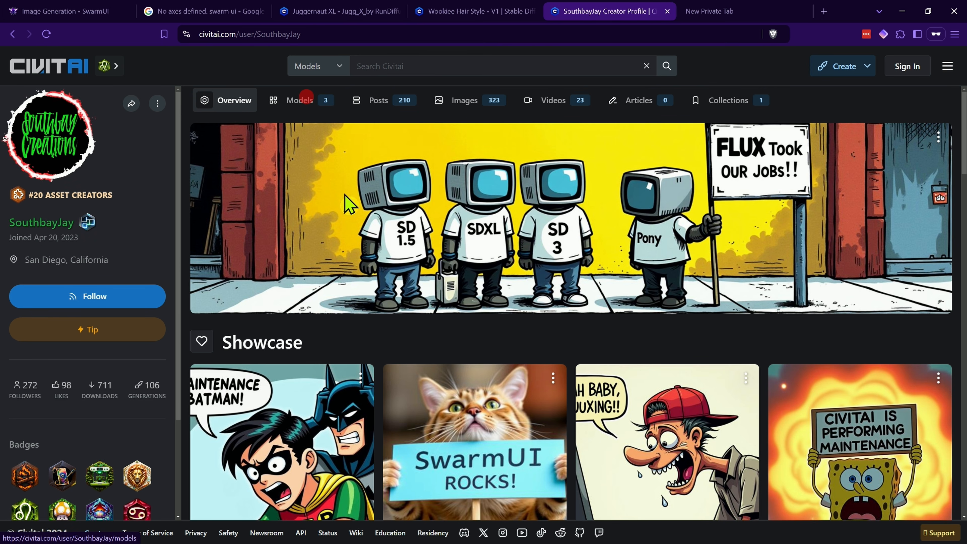
pyautogui.scroll(-2, 495, 355)
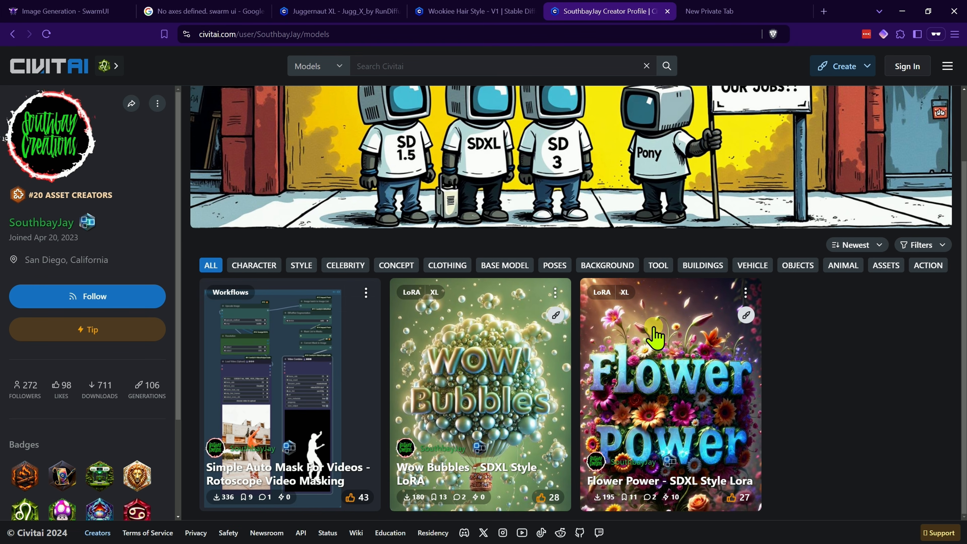
pyautogui.click(655, 338)
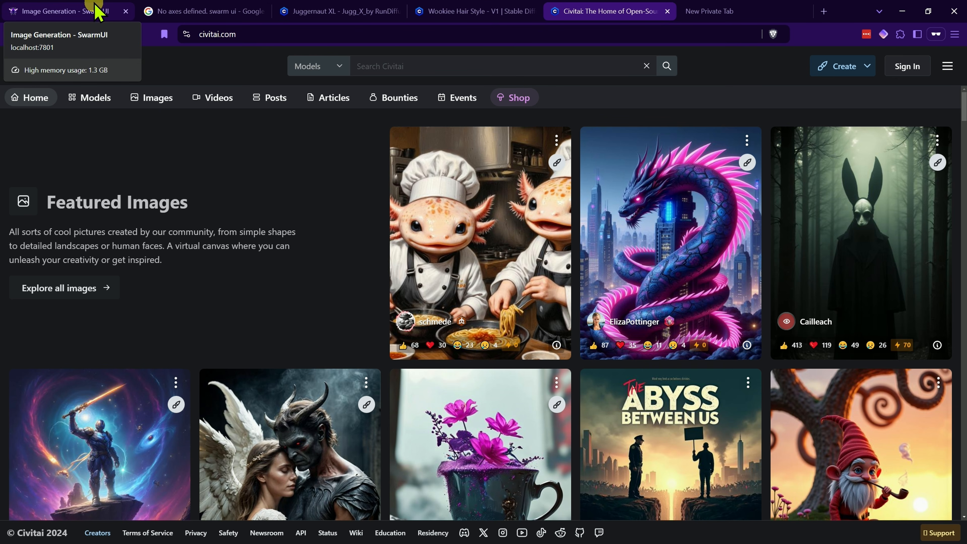
pyautogui.click(96, 10)
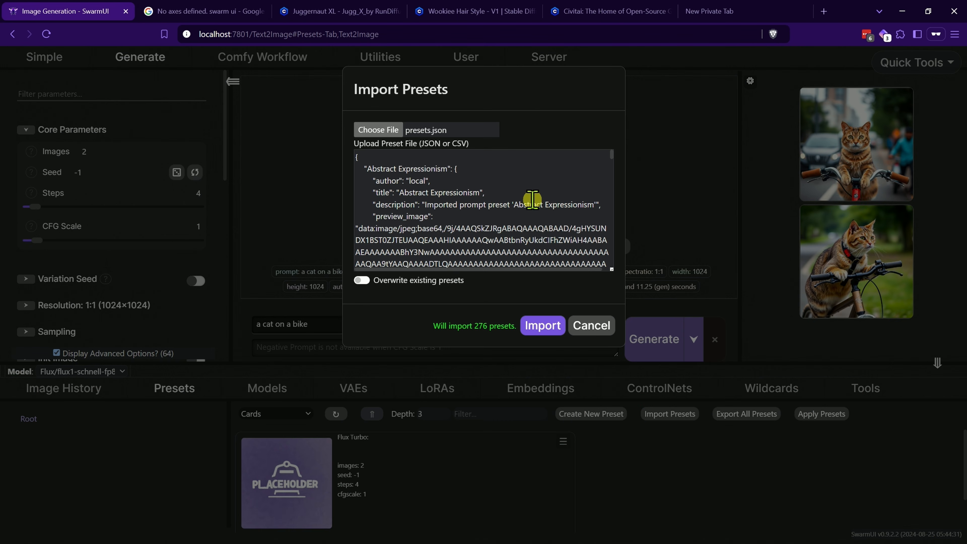
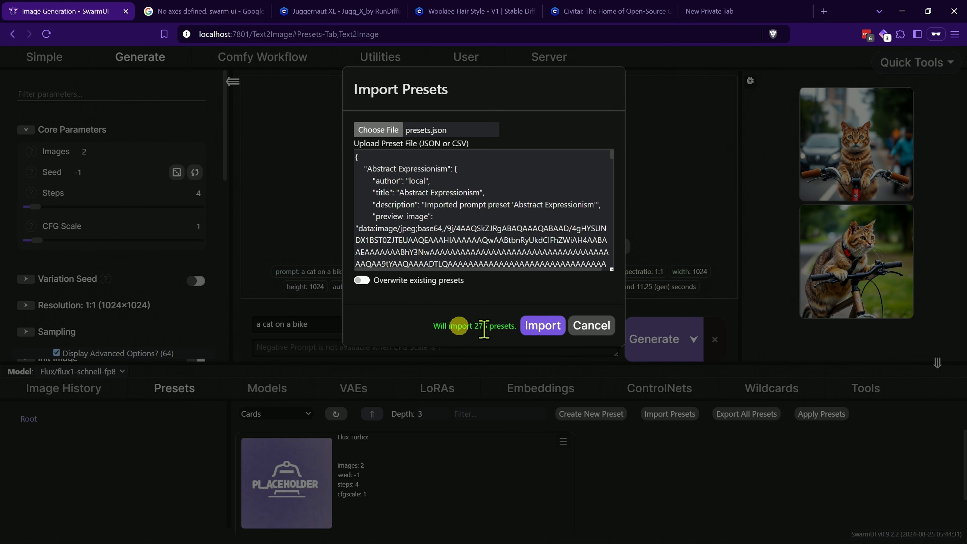
# - Import the presets from the loaded presets.json file and close the import dialog
pyautogui.click(543, 325)
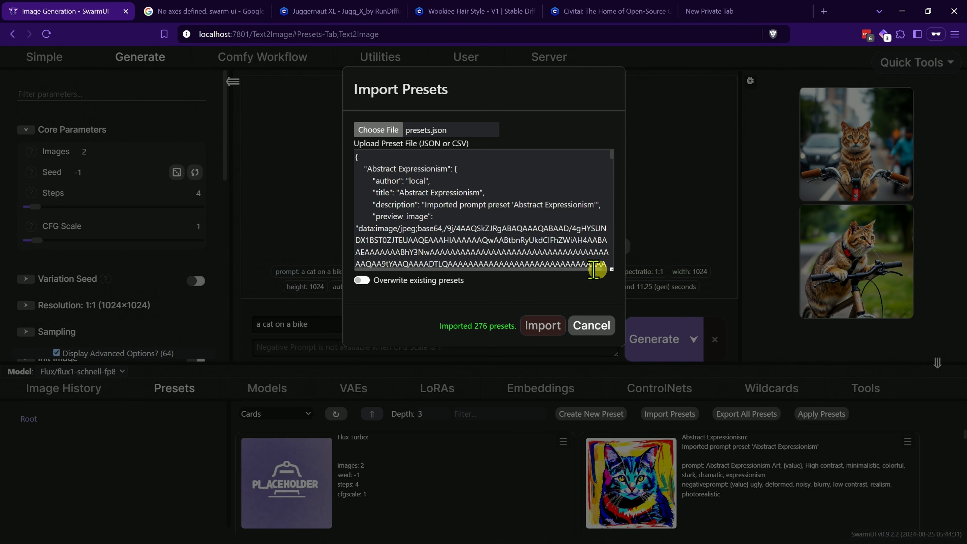
pyautogui.click(596, 326)
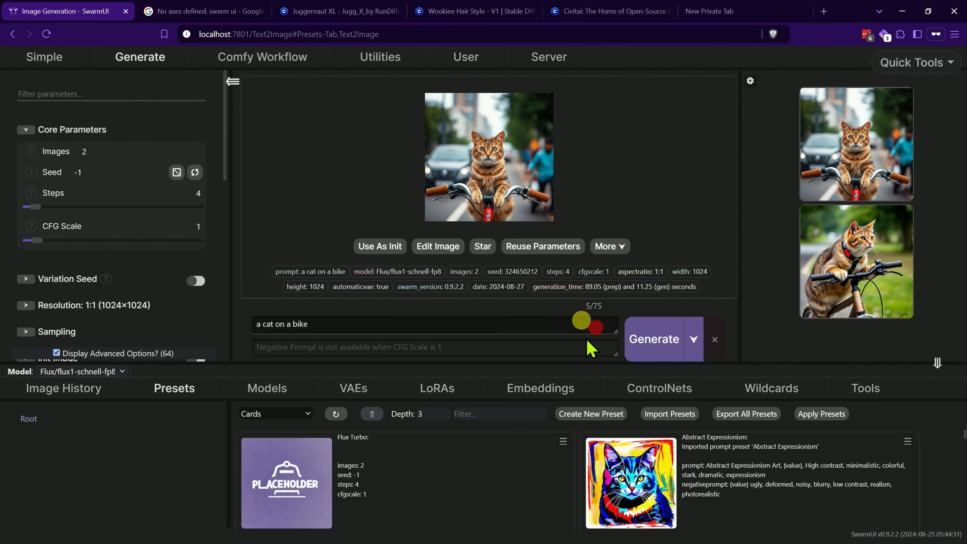
# - Browse the imported presets in an enlarged list, and look at the Abstract Expressionism preset's edit form without changing it
pyautogui.moveTo(626, 366); pyautogui.dragTo(600, 162)
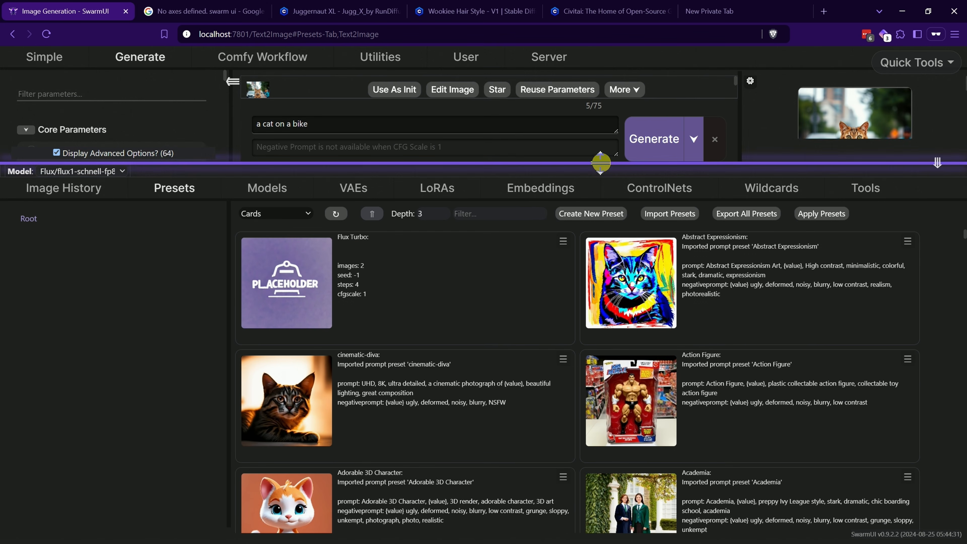
pyautogui.scroll(-15, 565, 372)
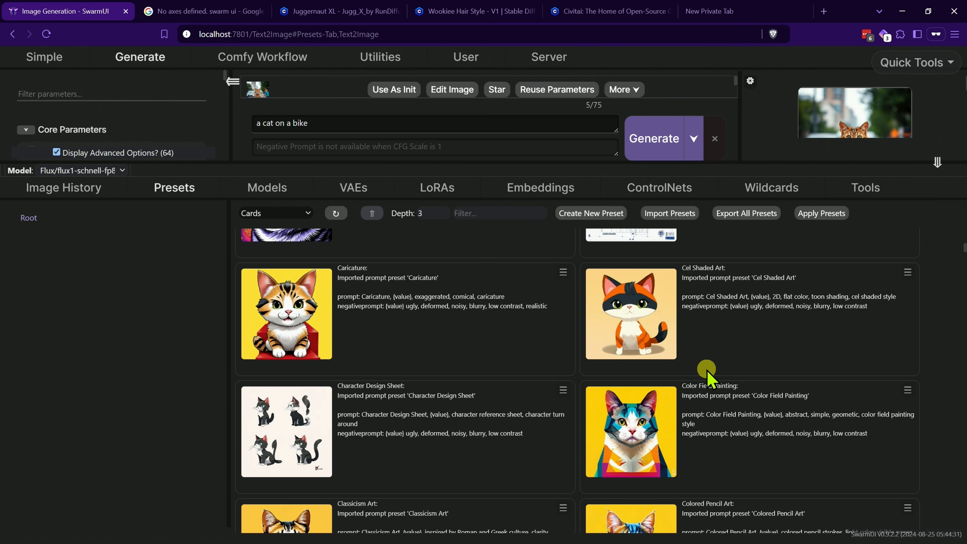
pyautogui.scroll(15, 641, 374)
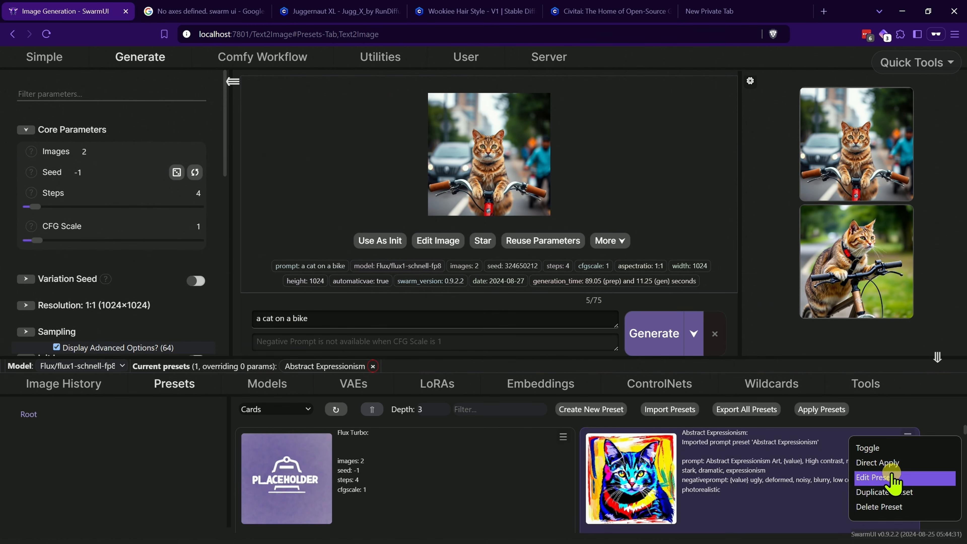
pyautogui.click(891, 472)
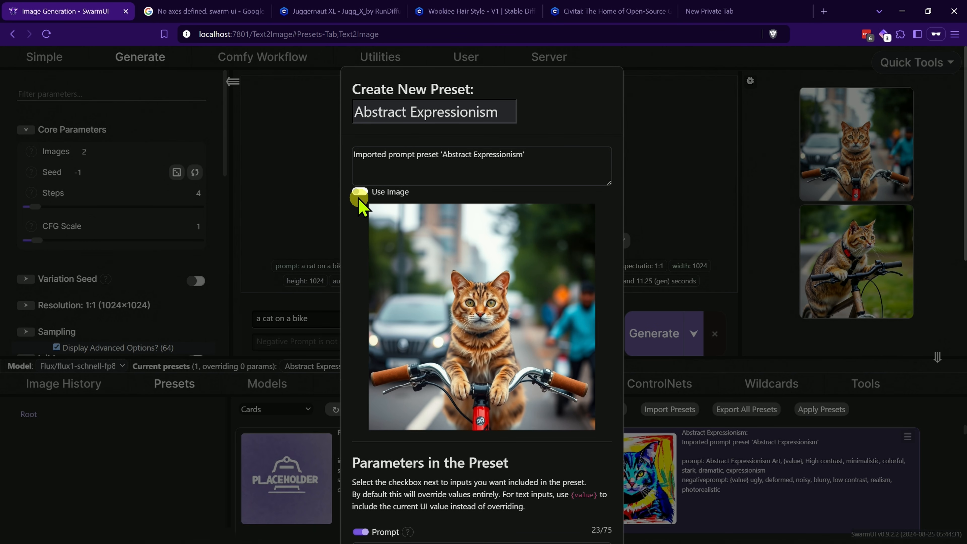
pyautogui.click(646, 164)
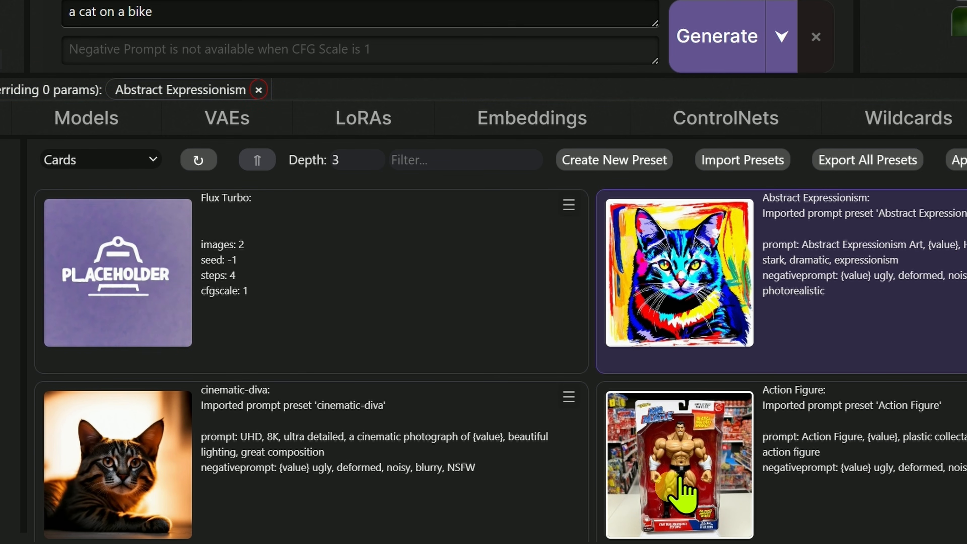
# - Add the Action Figure and cinematic-diva presets to the active ones, and clear all three including Abstract Expressionism
pyautogui.click(697, 477)
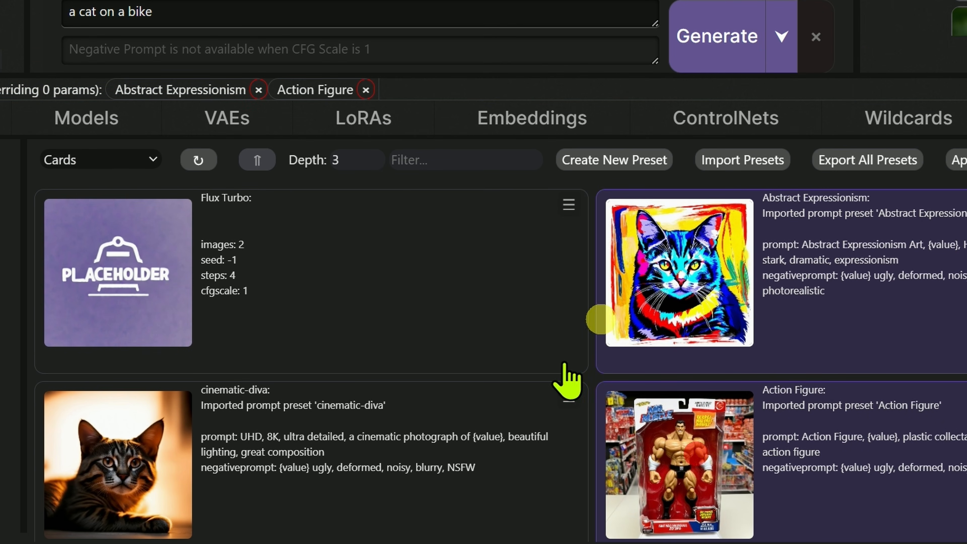
pyautogui.click(146, 464)
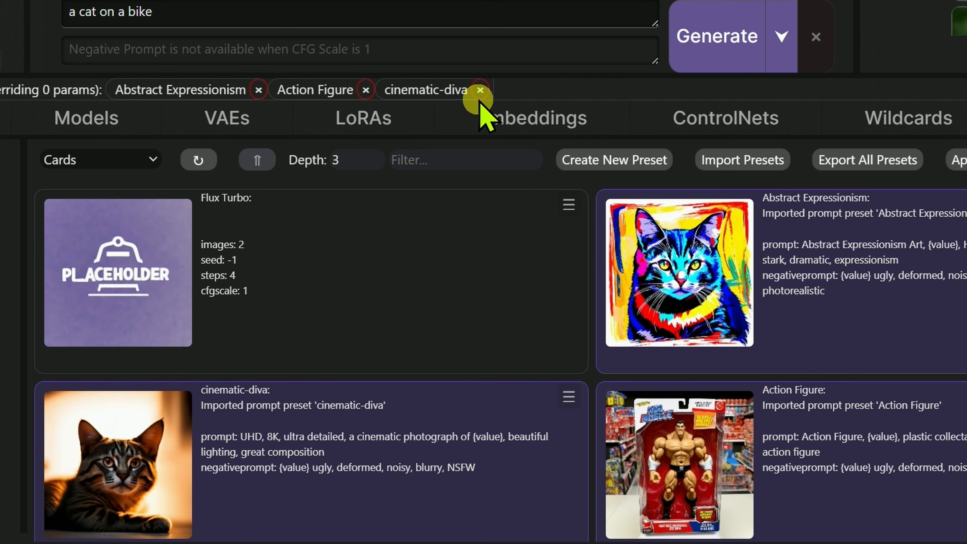
pyautogui.click(479, 90)
pyautogui.click(367, 90)
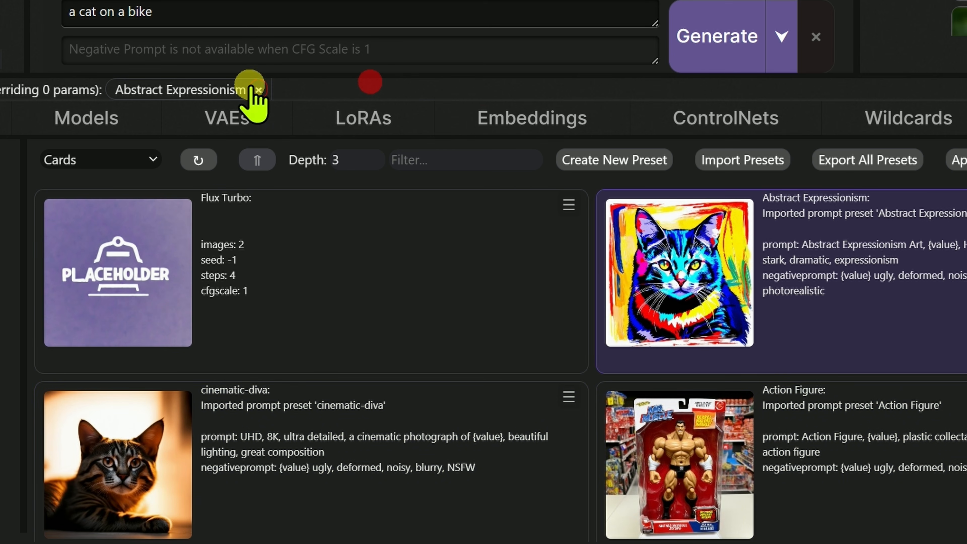
pyautogui.click(259, 90)
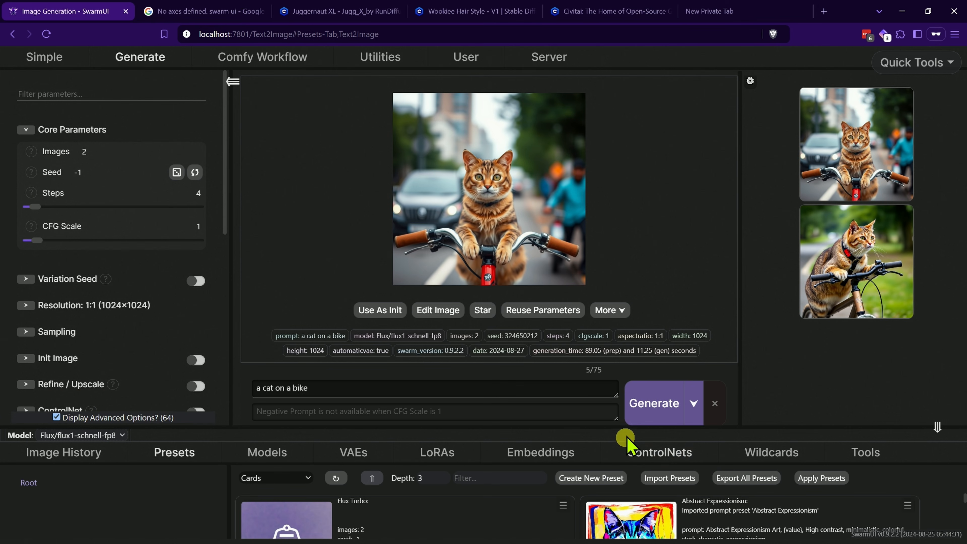
# - Enlarge the presets list and inspect the prompt and negative prompt in the Abstract Expressionism preset's edit form without changing it
pyautogui.moveTo(626, 440); pyautogui.dragTo(628, 229)
pyautogui.click(907, 302)
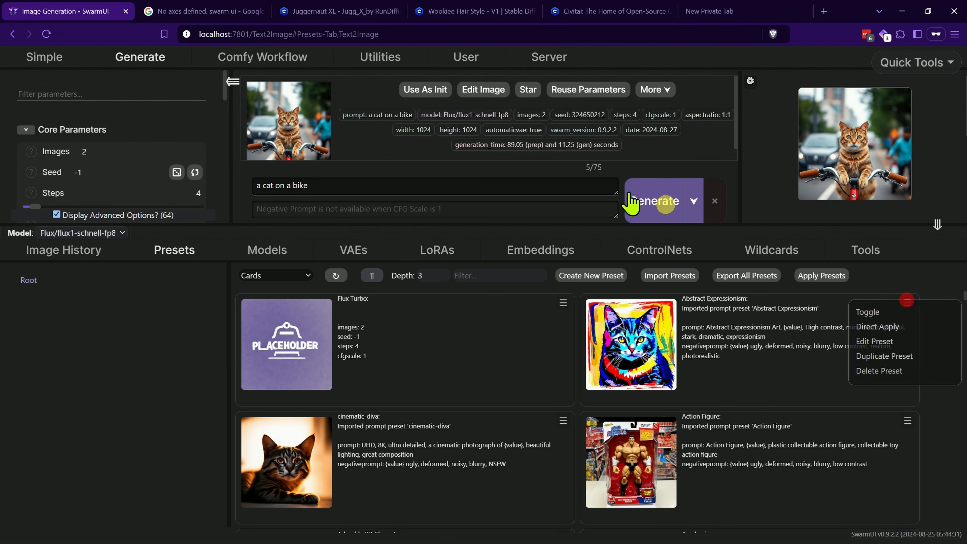
pyautogui.click(876, 338)
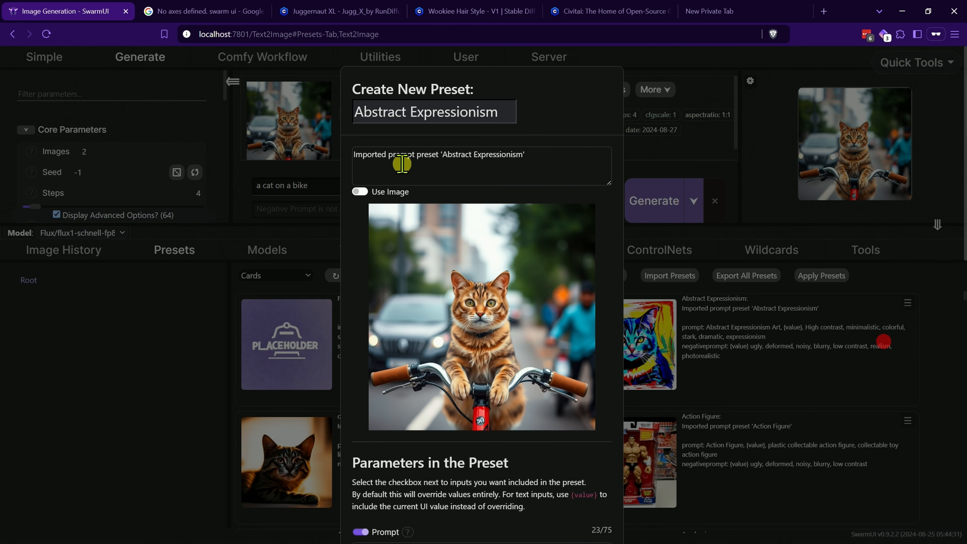
pyautogui.scroll(-9, 432, 255)
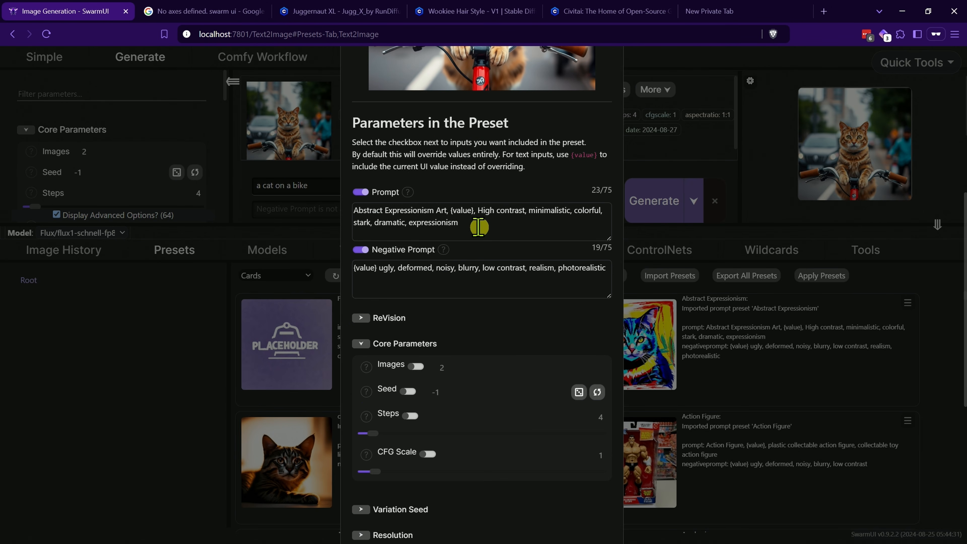
pyautogui.scroll(9, 554, 225)
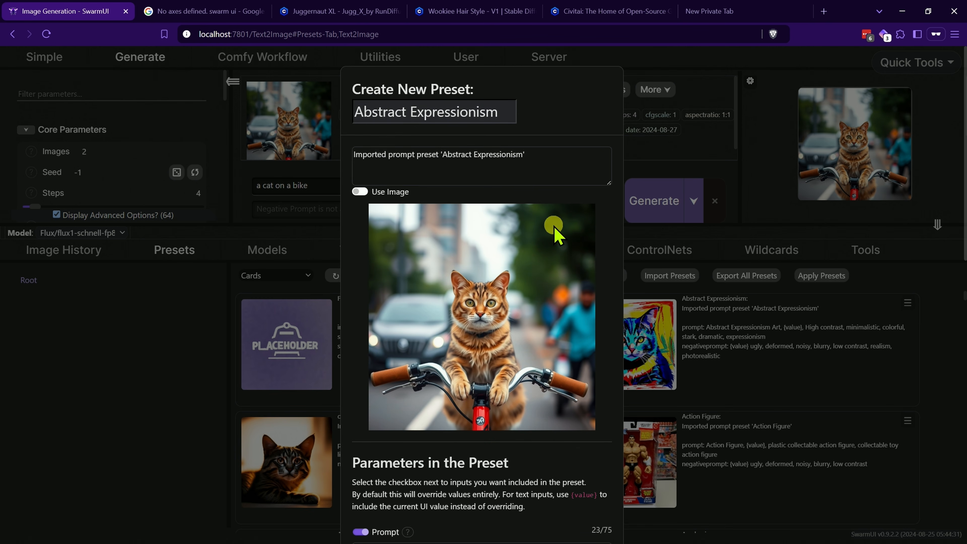
pyautogui.click(700, 141)
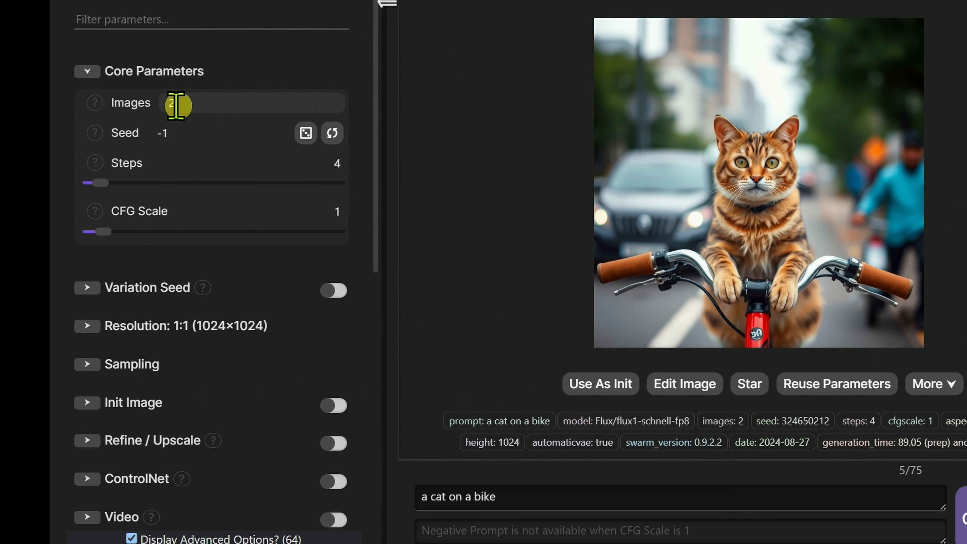
# - Set the number of images to 4 and the seed to random
pyautogui.moveTo(176, 104)
pyautogui.mouseDown()
pyautogui.moveTo(252, 101)
pyautogui.moveTo(173, 108)
pyautogui.mouseUp()
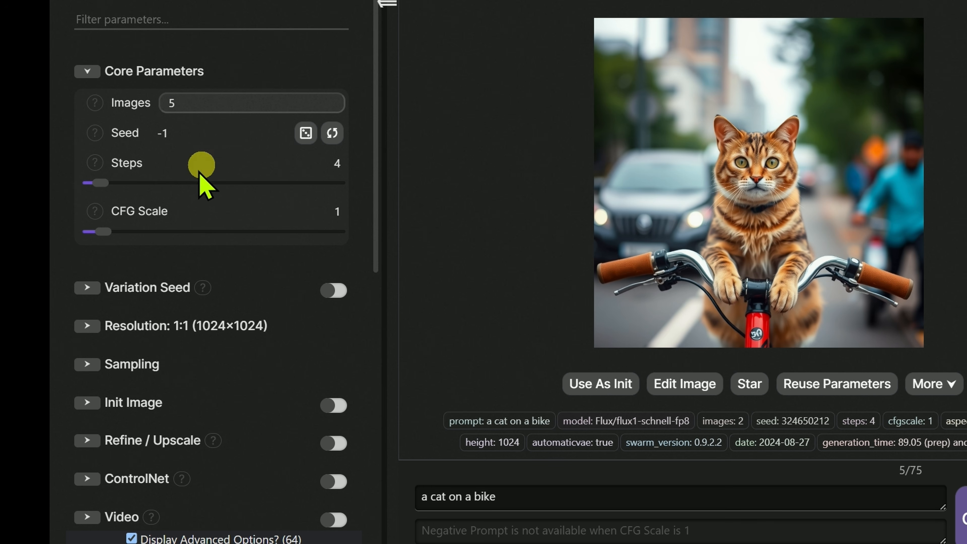
pyautogui.click(227, 103)
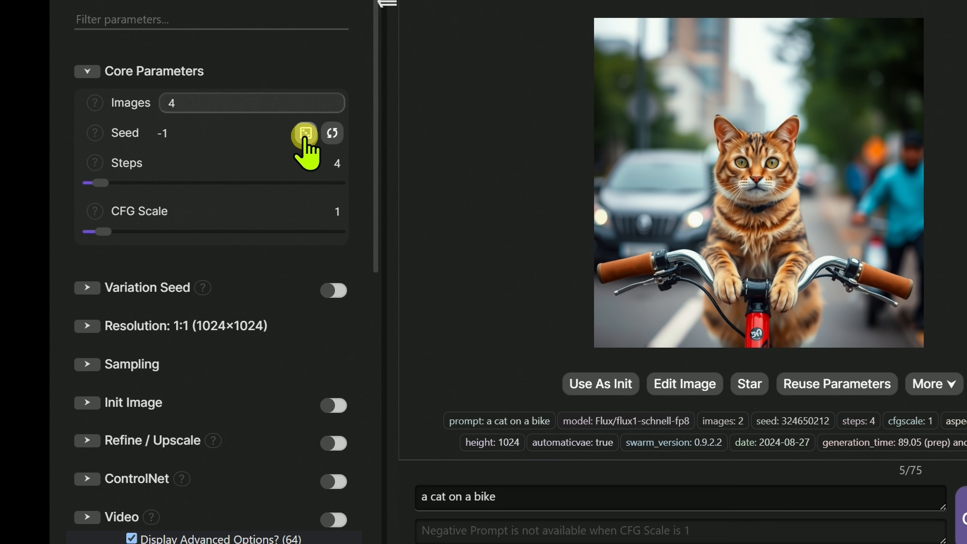
pyautogui.click(305, 134)
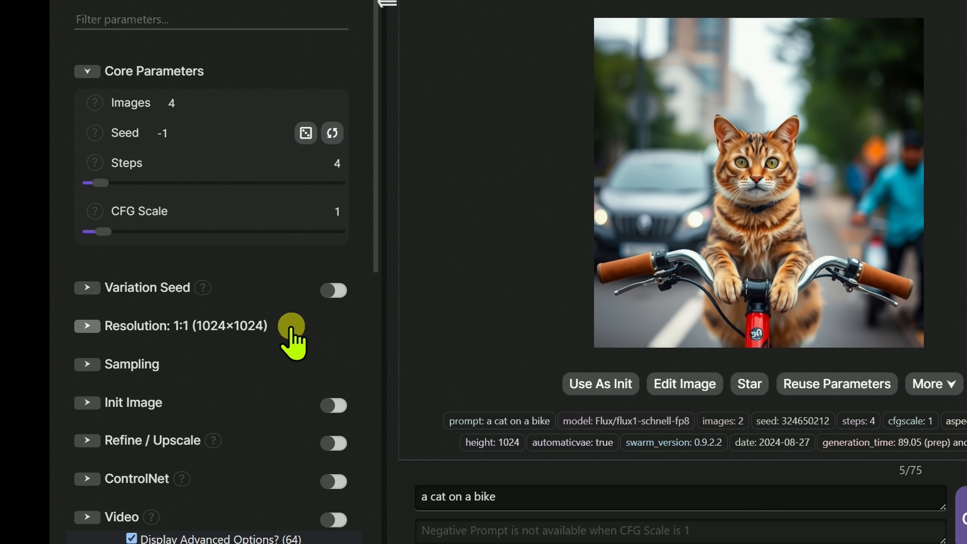
# - Look at the Variation Seed settings and collapse the group again
pyautogui.click(148, 286)
pyautogui.scroll(-2, 153, 287)
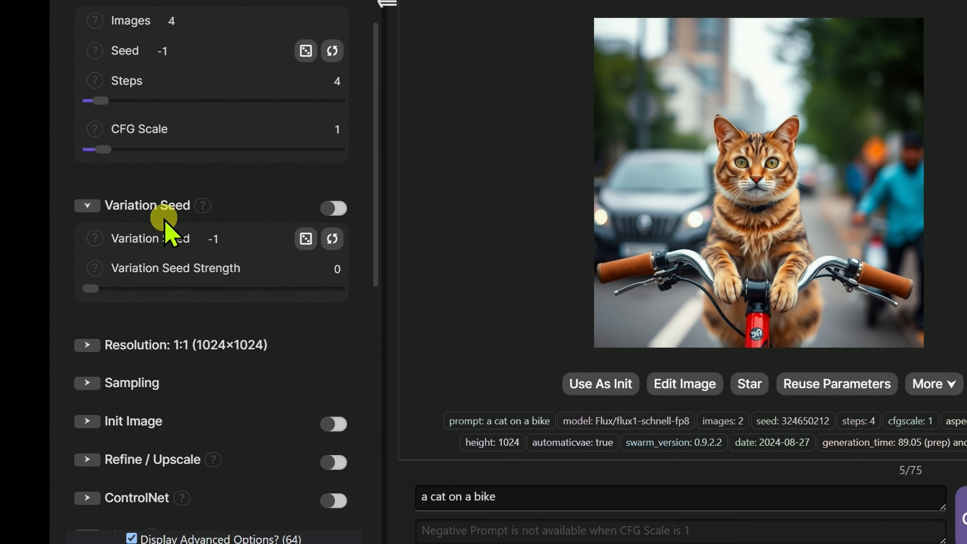
pyautogui.click(152, 208)
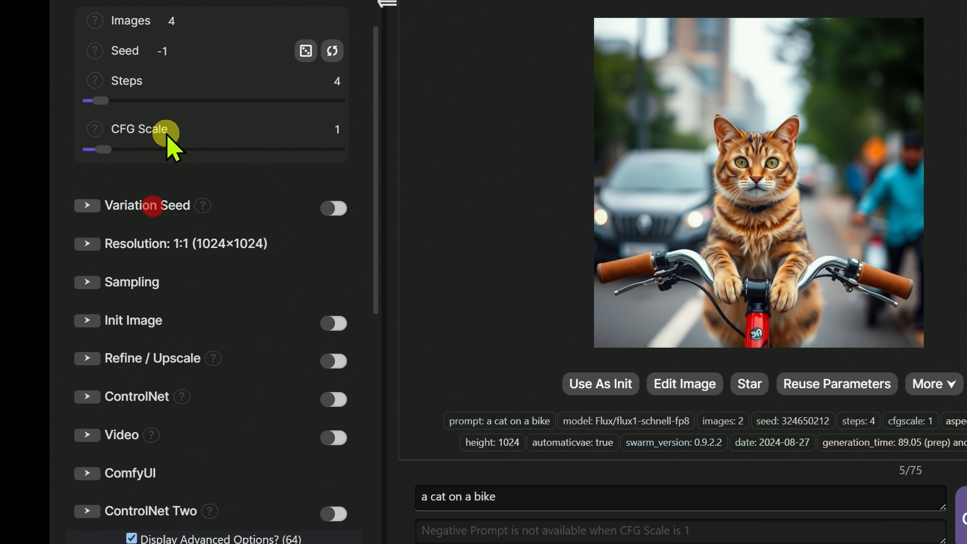
# - Set the image aspect ratio to 16:9 (Standard Widescreen)
pyautogui.click(161, 243)
pyautogui.scroll(-2, 168, 232)
pyautogui.click(227, 213)
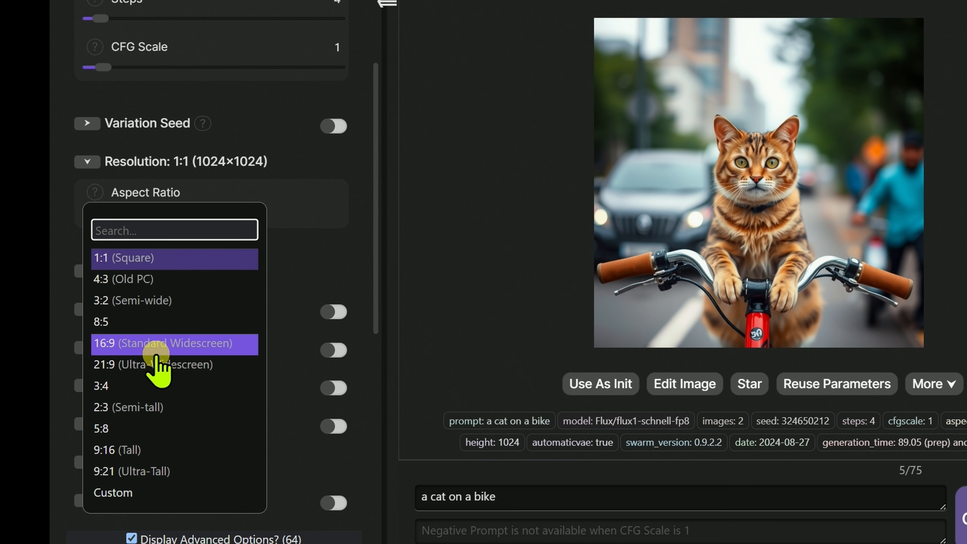
pyautogui.click(199, 343)
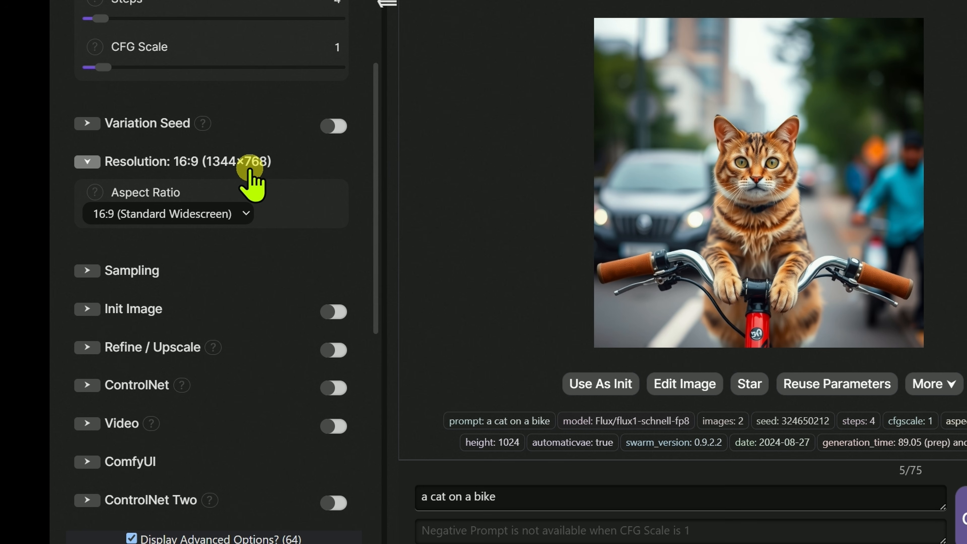
# - Look over the Sampling and Init Image settings, and collapse the Init Image group
pyautogui.click(144, 271)
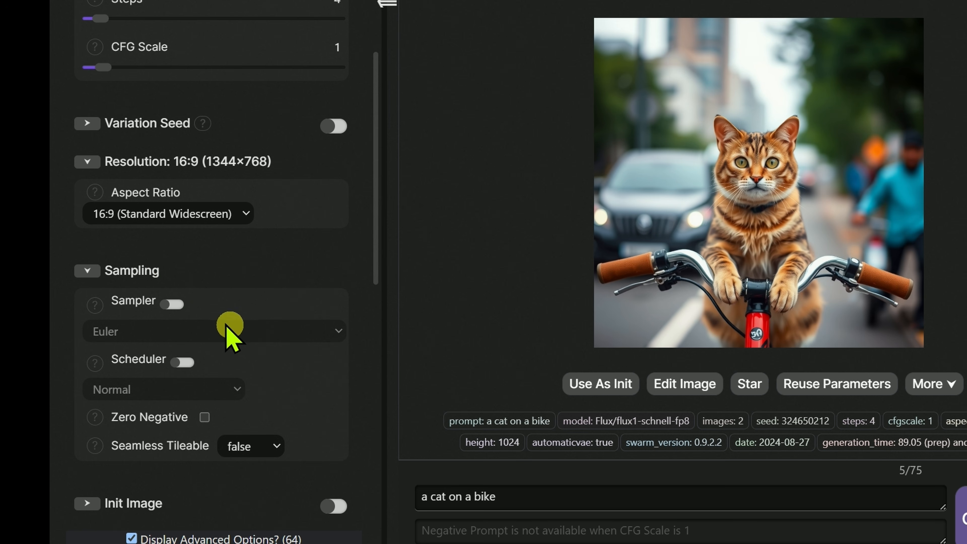
pyautogui.scroll(-9, 223, 309)
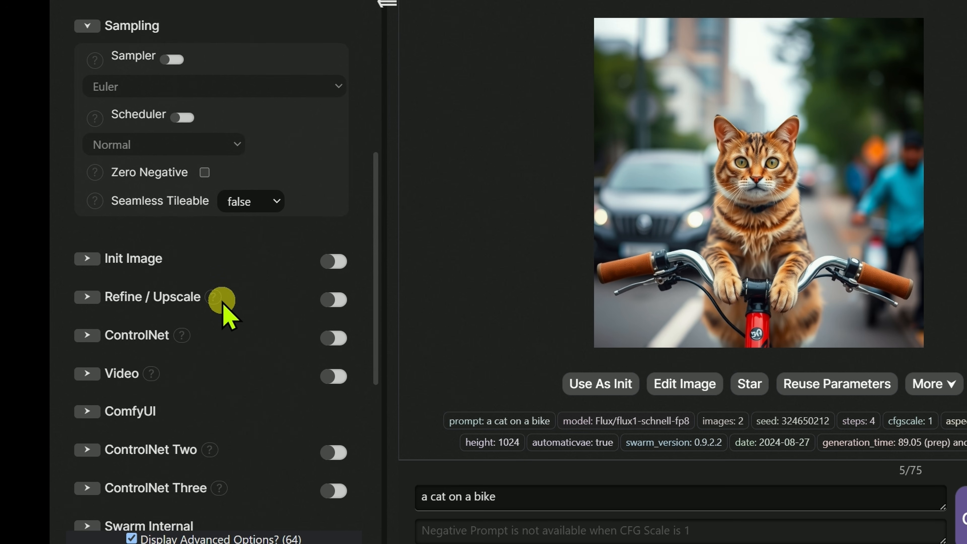
pyautogui.click(143, 176)
pyautogui.scroll(-2, 287, 199)
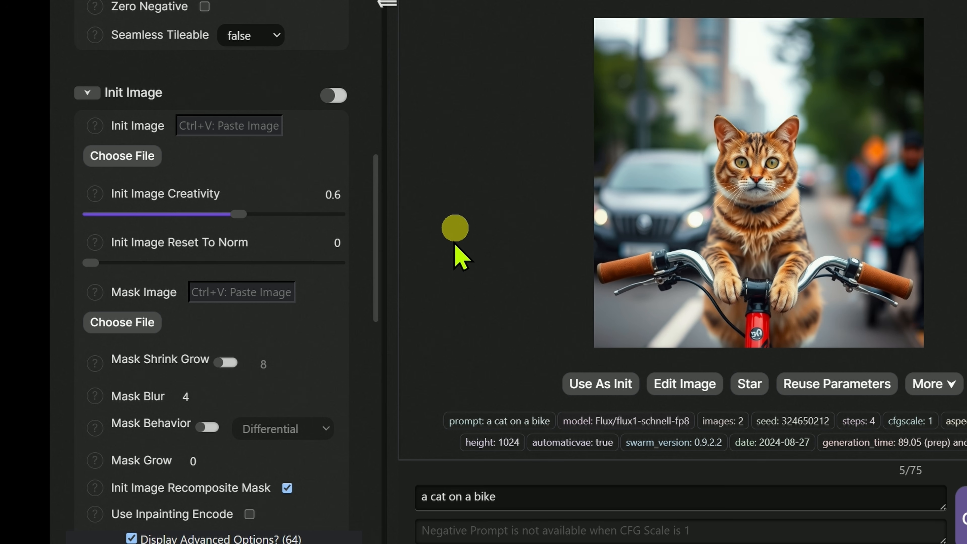
pyautogui.click(135, 93)
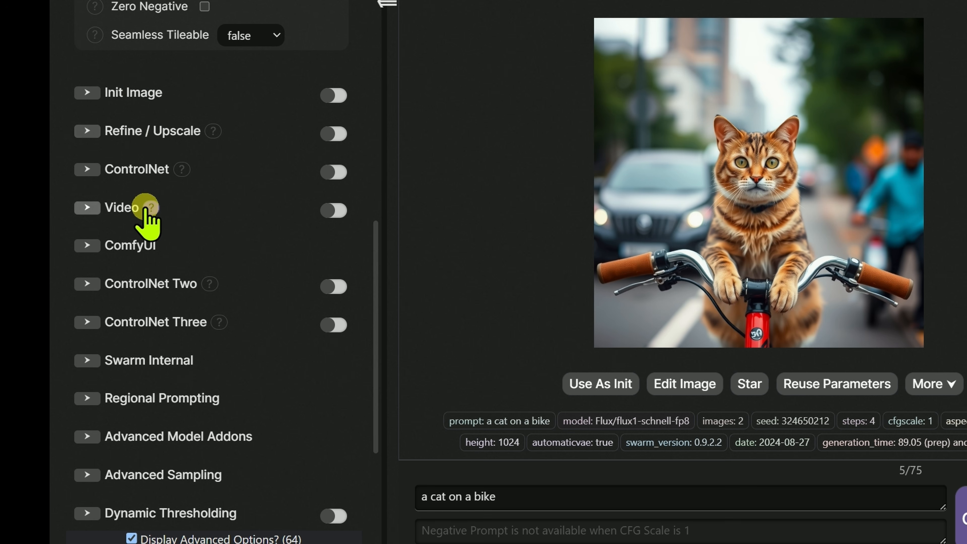
# - Look over the ControlNet settings and the remaining advanced parameter groups down to Scoring
pyautogui.click(154, 169)
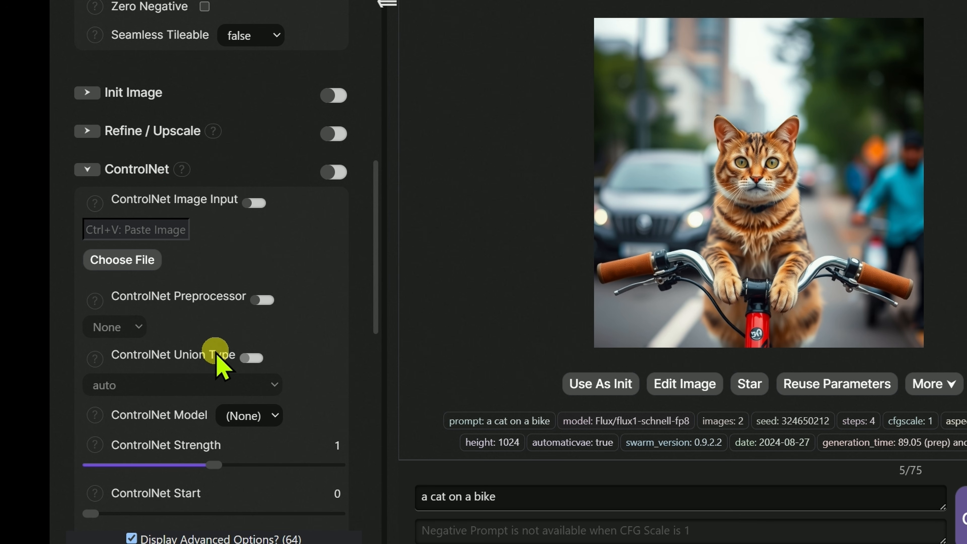
pyautogui.scroll(6, 228, 377)
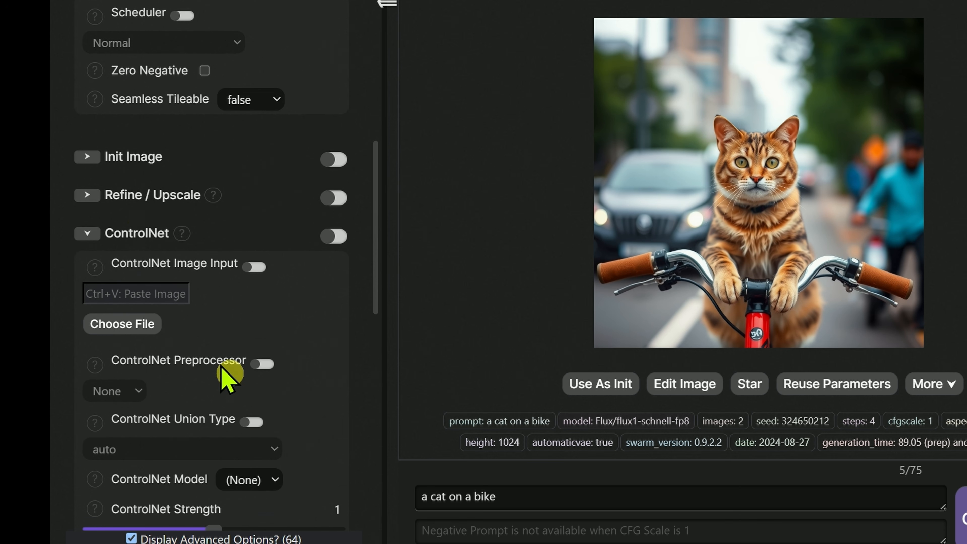
pyautogui.click(141, 244)
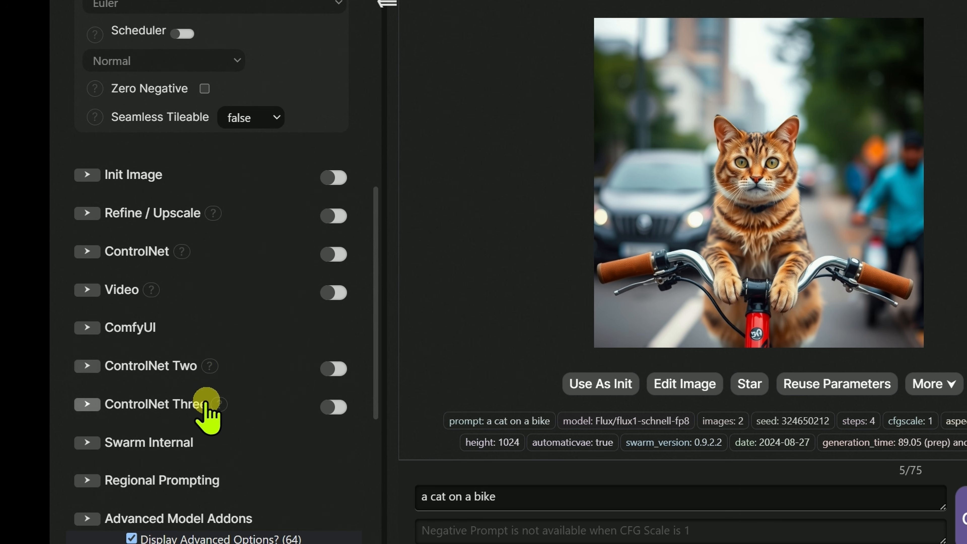
pyautogui.scroll(-4, 220, 333)
pyautogui.scroll(-2, 230, 190)
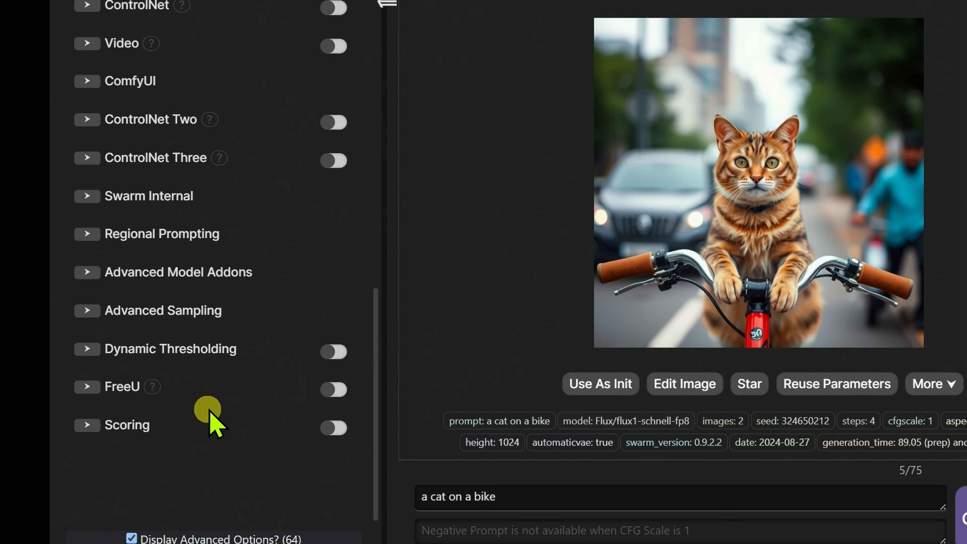
pyautogui.scroll(6, 249, 259)
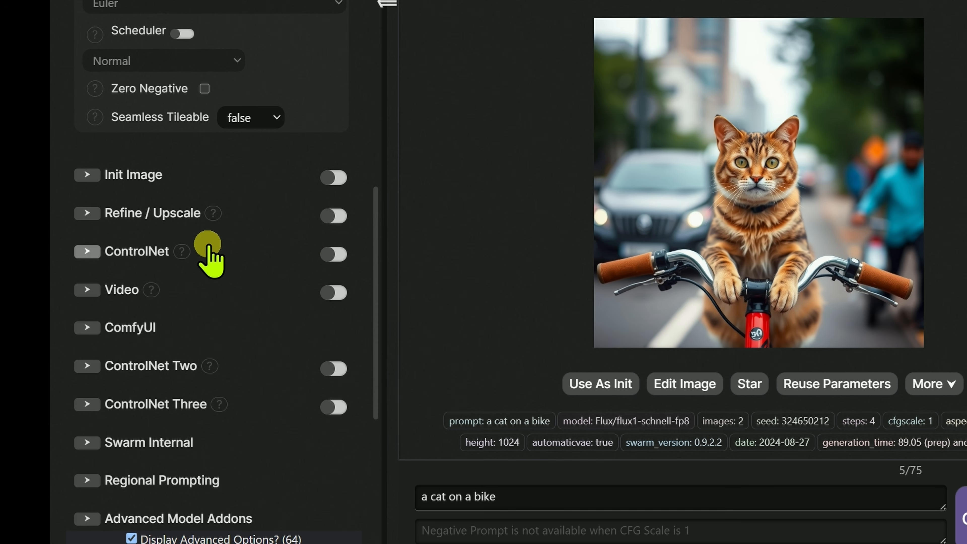
# - Switch on the ControlNet group and look through its expanded settings
pyautogui.click(164, 251)
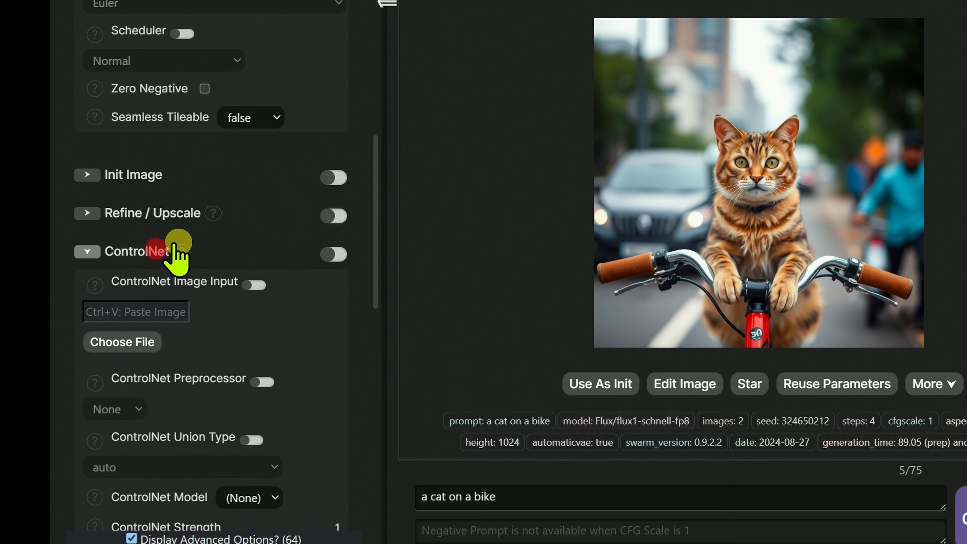
pyautogui.click(178, 253)
pyautogui.click(333, 254)
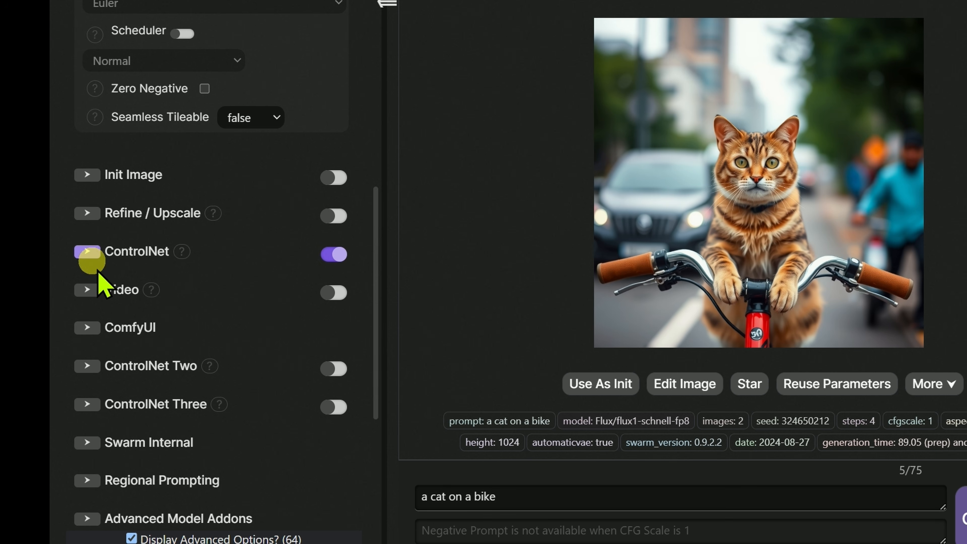
pyautogui.click(153, 252)
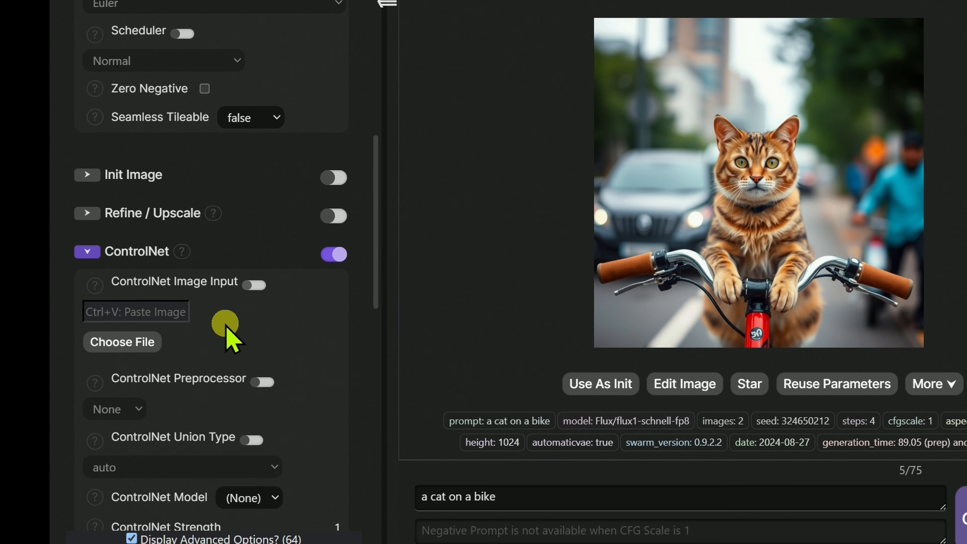
pyautogui.scroll(-2, 226, 335)
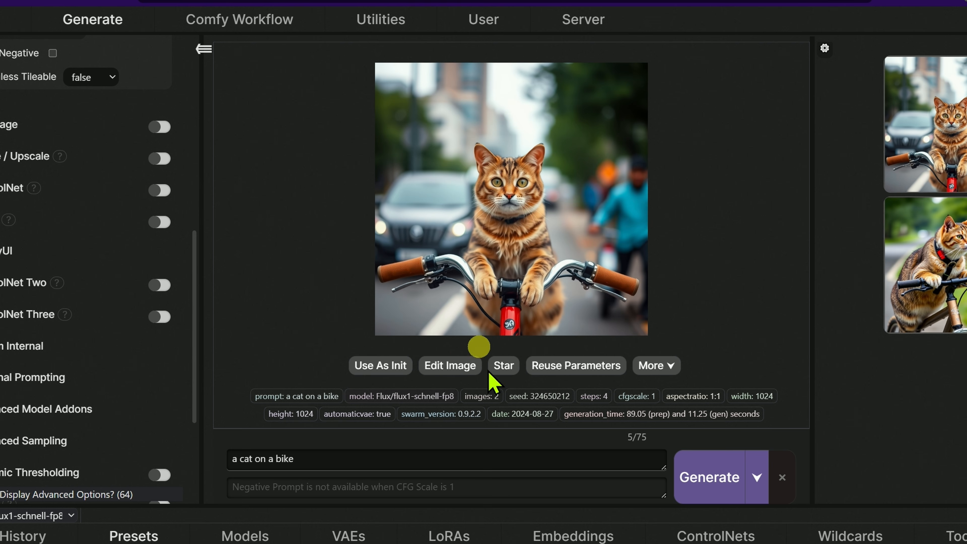
# - Open the generated cat image in the image editor and enlarge it on the canvas
pyautogui.click(453, 364)
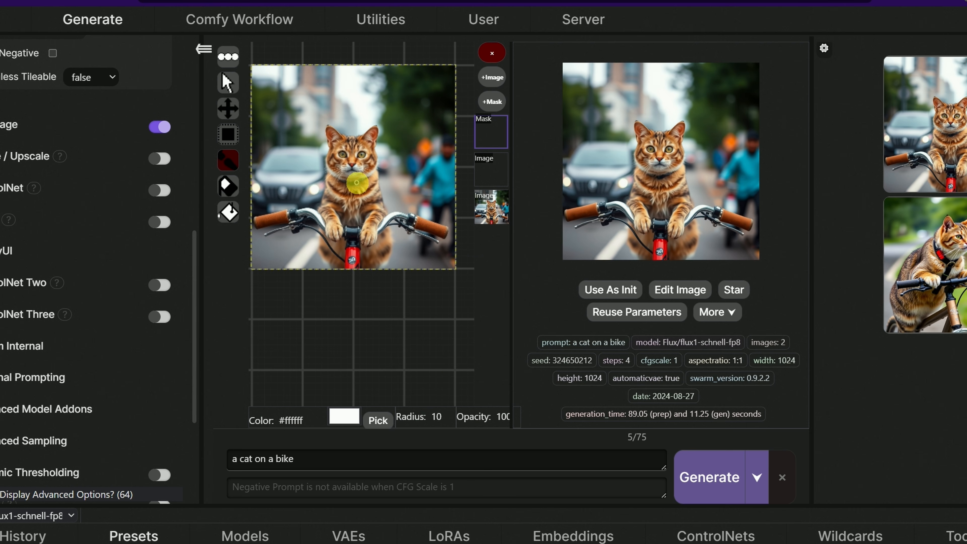
pyautogui.scroll(1, 348, 172)
pyautogui.scroll(4, 349, 171)
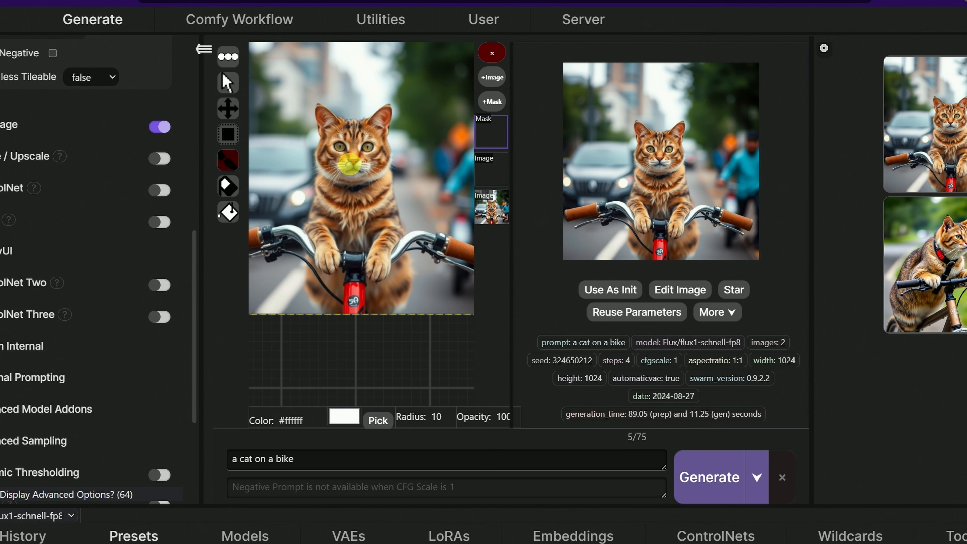
# - Request automatic segmentation of the image with SAM2 and install the required third-party ComfyUI-segment-anything-2 extension
pyautogui.click(228, 56)
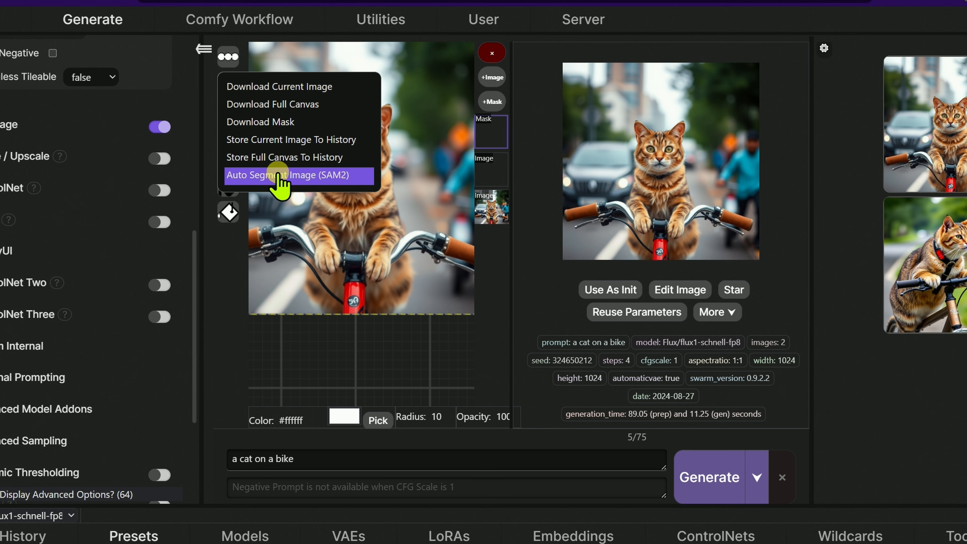
pyautogui.click(279, 183)
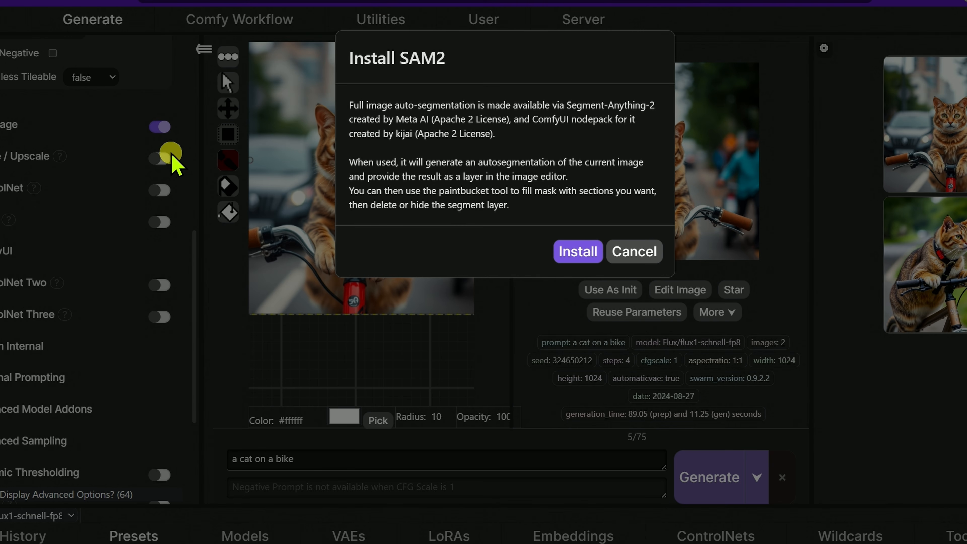
pyautogui.click(577, 251)
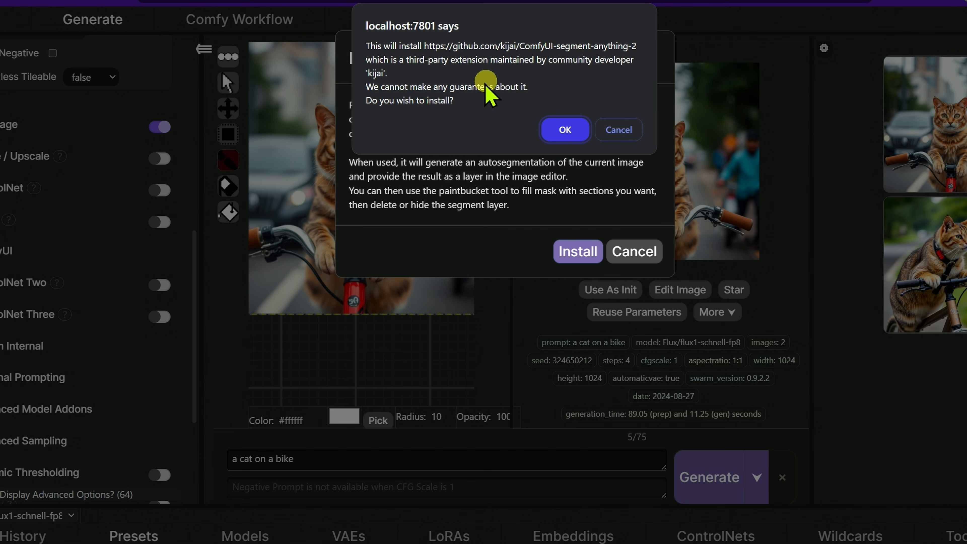
pyautogui.click(565, 130)
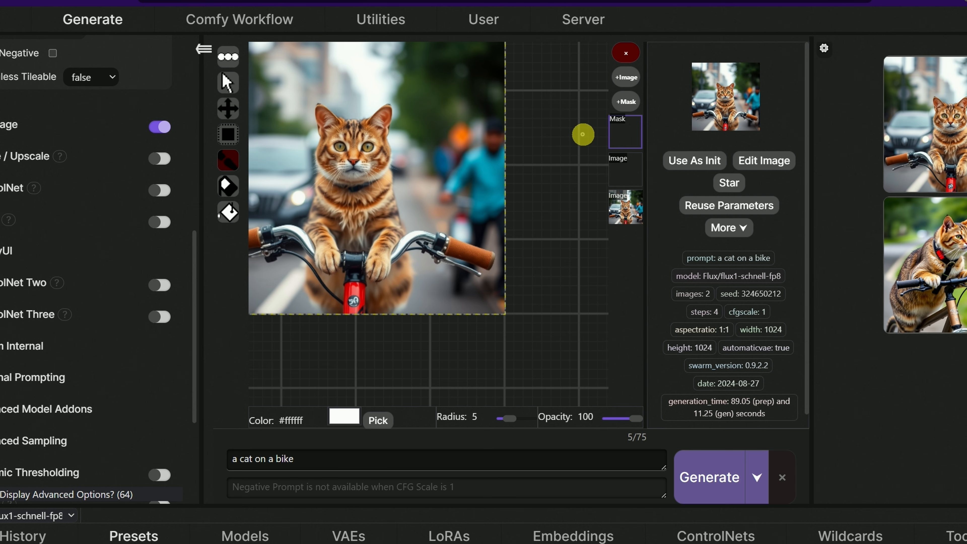
# - Select the Mask layer, set the brush radius to 10, and paint a mask stroke over the cat's face
pyautogui.click(633, 211)
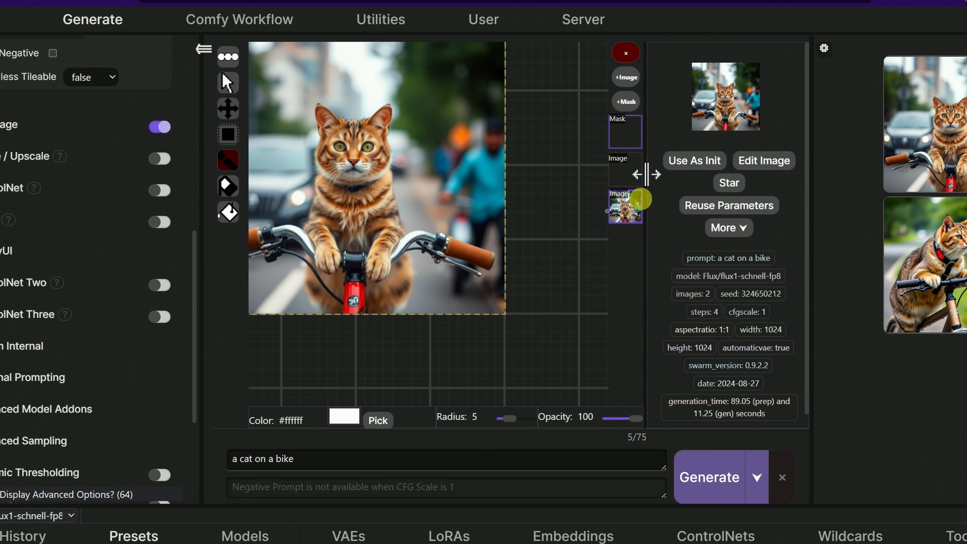
pyautogui.click(631, 130)
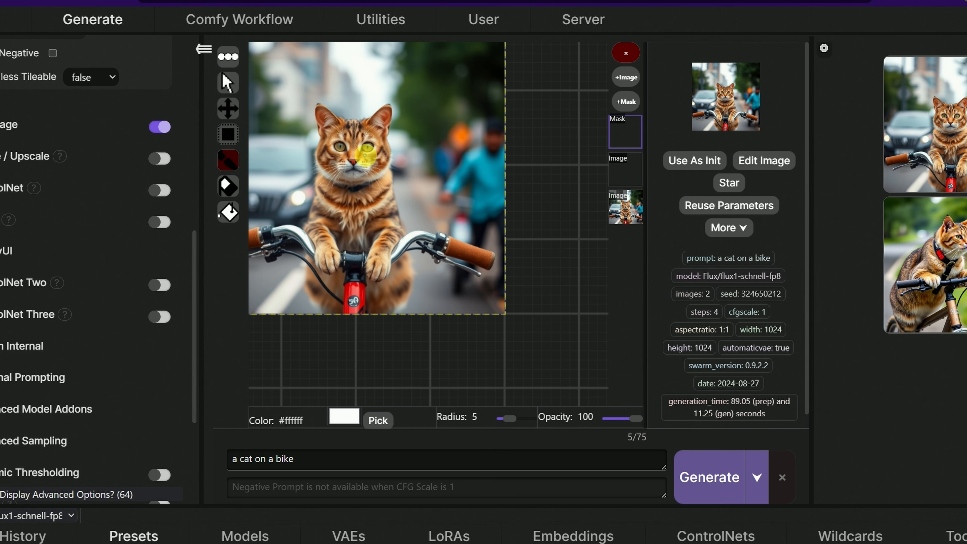
pyautogui.moveTo(504, 422); pyautogui.dragTo(509, 422)
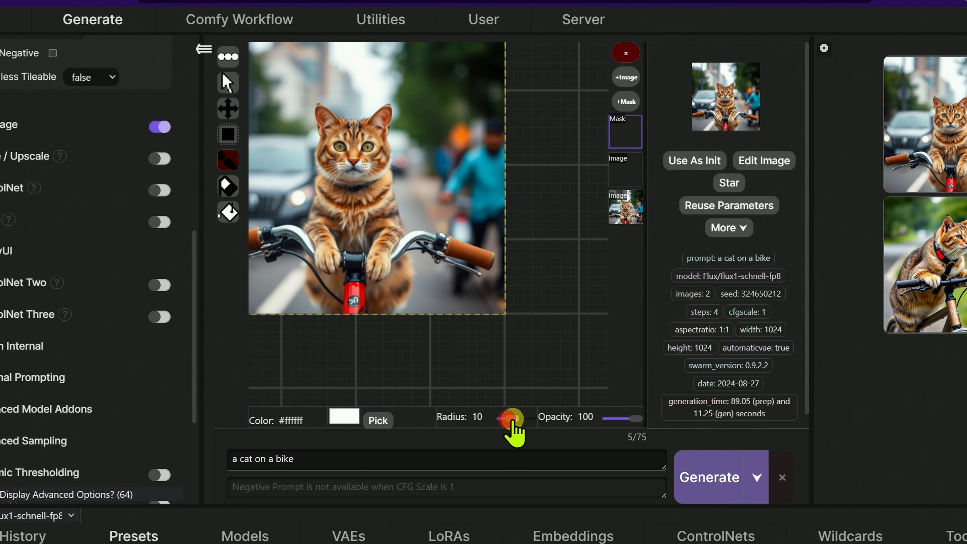
pyautogui.moveTo(348, 178); pyautogui.dragTo(330, 130)
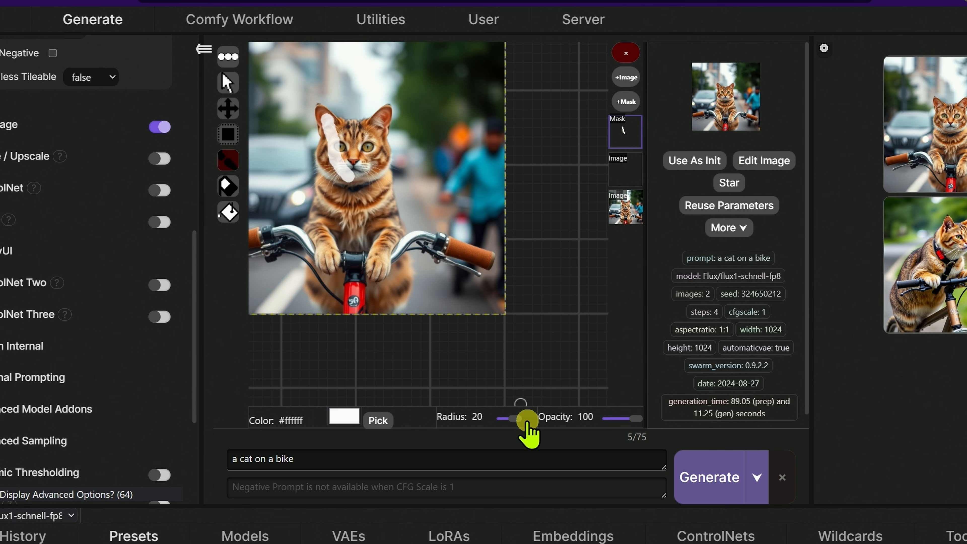
# - Paint the mask over the cat's whole head with a brush radius of 80 and generate four new variations from it
pyautogui.moveTo(516, 419); pyautogui.dragTo(520, 419)
pyautogui.click(349, 154)
pyautogui.moveTo(349, 154)
pyautogui.mouseDown()
pyautogui.moveTo(325, 117)
pyautogui.moveTo(364, 132)
pyautogui.moveTo(380, 117)
pyautogui.moveTo(381, 163)
pyautogui.moveTo(329, 162)
pyautogui.mouseUp()
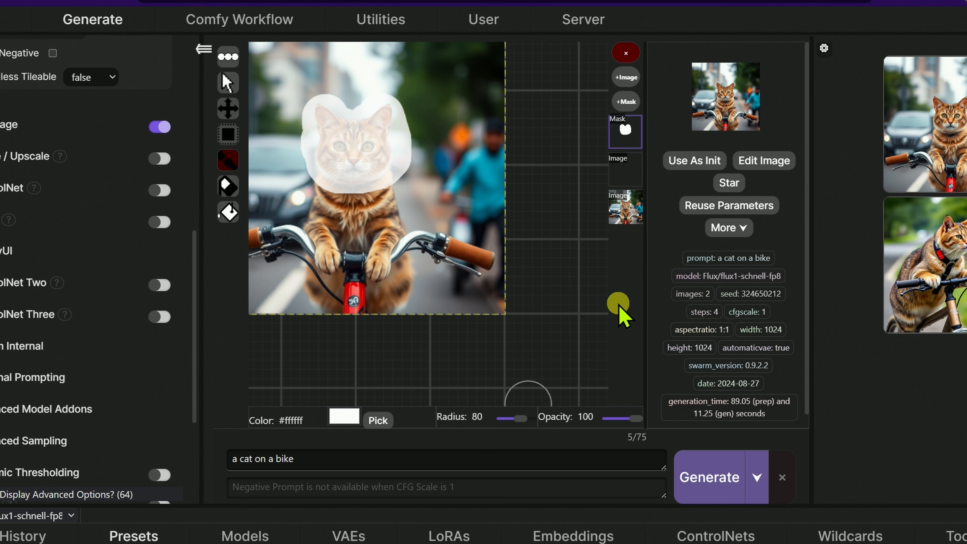
pyautogui.scroll(10, 88, 190)
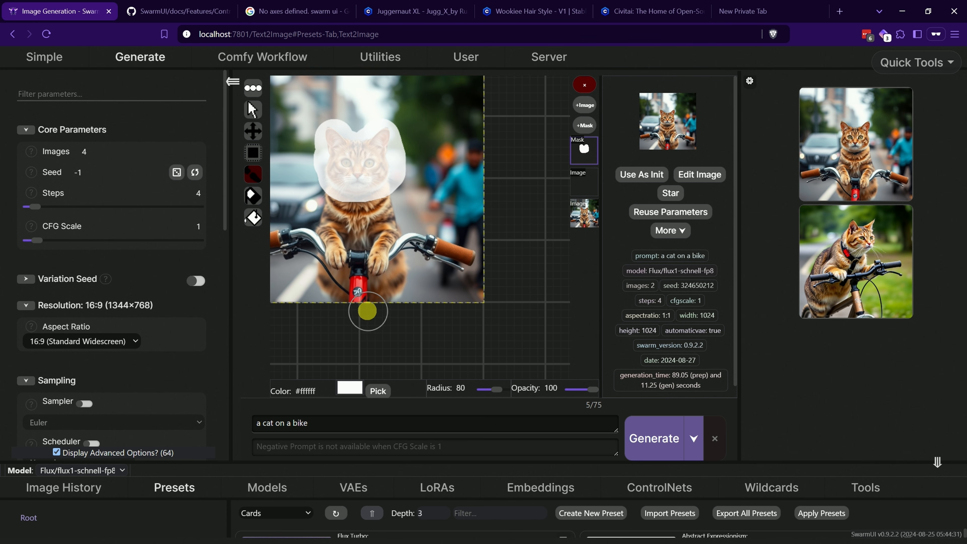
pyautogui.click(654, 443)
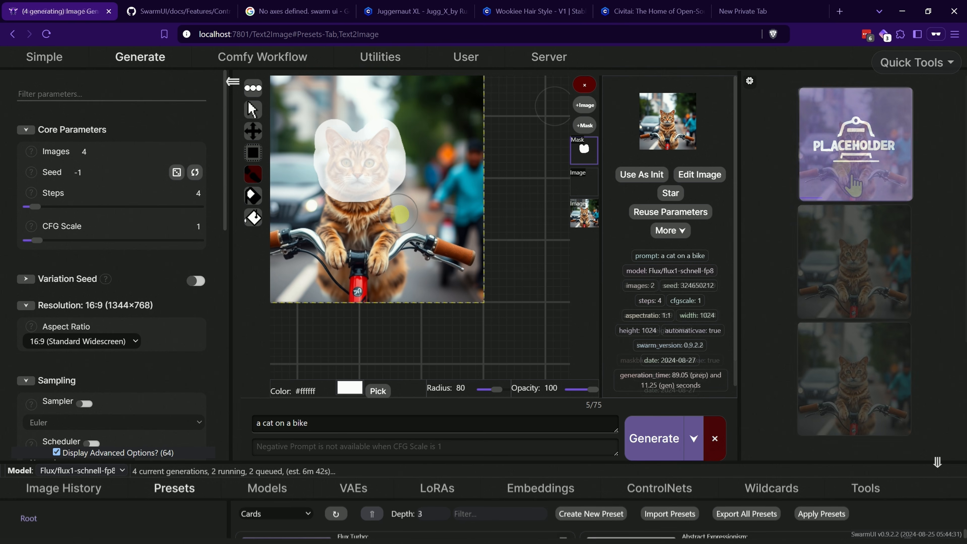
# - View the newly generated cat images at full size and compare the masked head area from one image to another
pyautogui.click(850, 175)
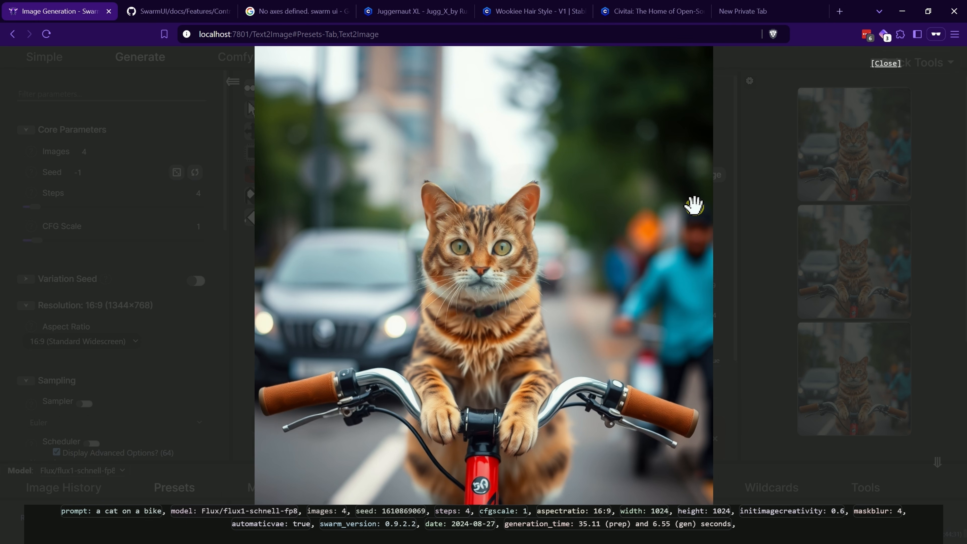
pyautogui.press('Right')
pyautogui.press('Right')
pyautogui.press('Right')
pyautogui.press('Right')
pyautogui.press('Right')
pyautogui.press('Right')
pyautogui.press('Right')
pyautogui.press('Right')
pyautogui.press('Right')
pyautogui.press('Right')
pyautogui.press('Right')
pyautogui.press('Right')
pyautogui.press('Right')
pyautogui.press('Right')
pyautogui.press('Right')
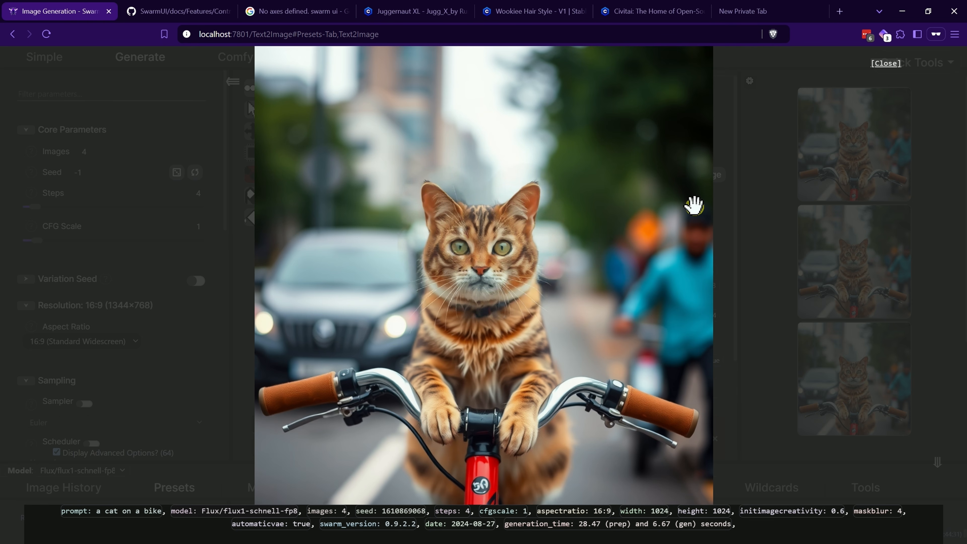
pyautogui.click(884, 63)
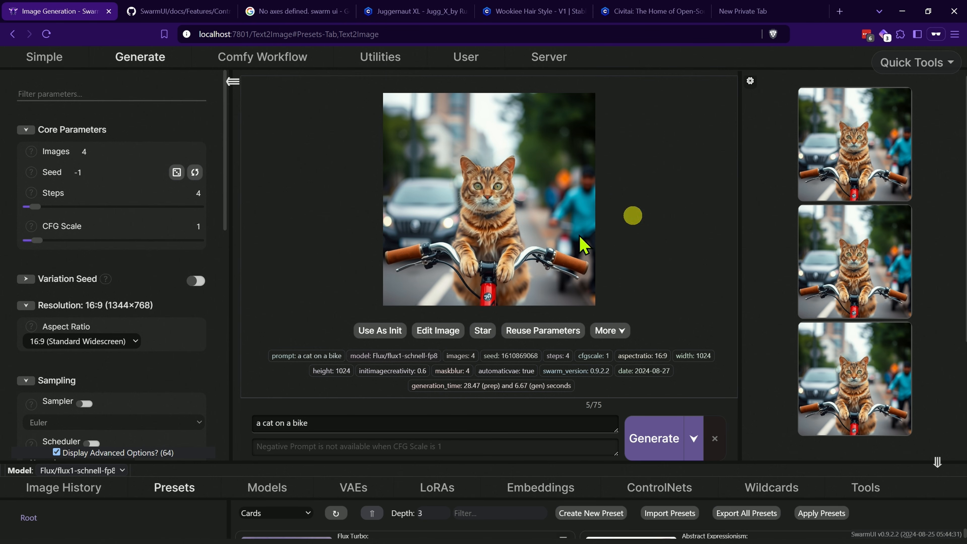
# - Add the first generated cat image to the prompt as an image reference and install the third-party IP Adapter extension, ComfyUI_IPAdapter_plus
pyautogui.moveTo(848, 132); pyautogui.dragTo(309, 424)
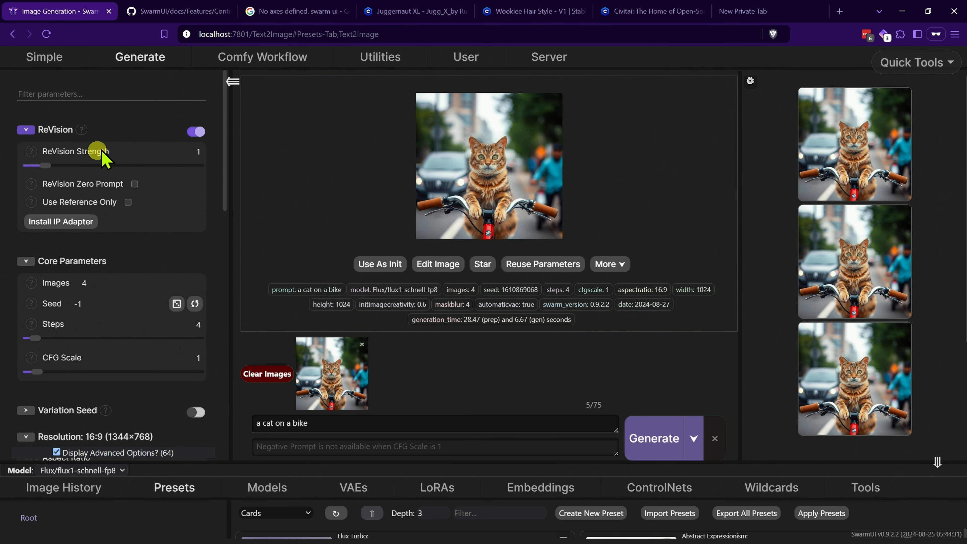
pyautogui.click(60, 222)
pyautogui.click(534, 147)
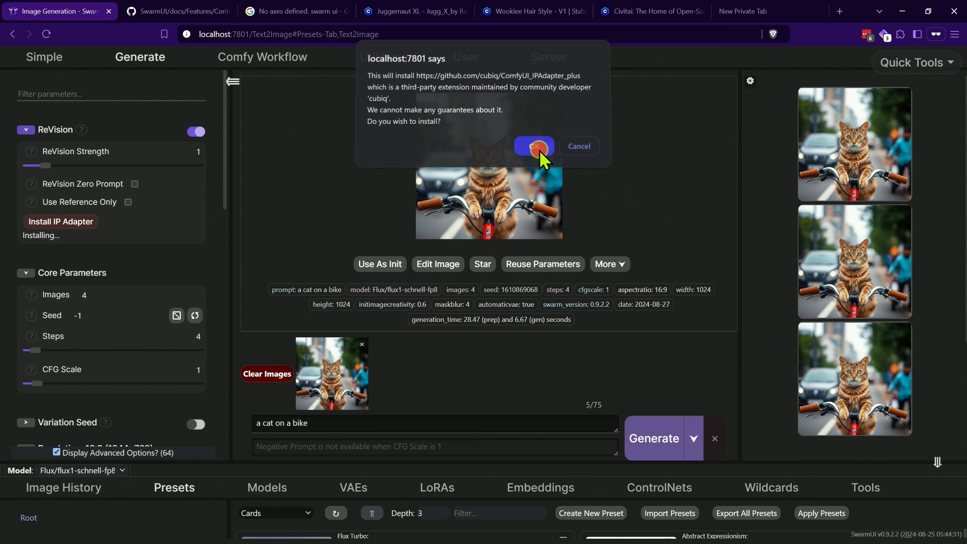